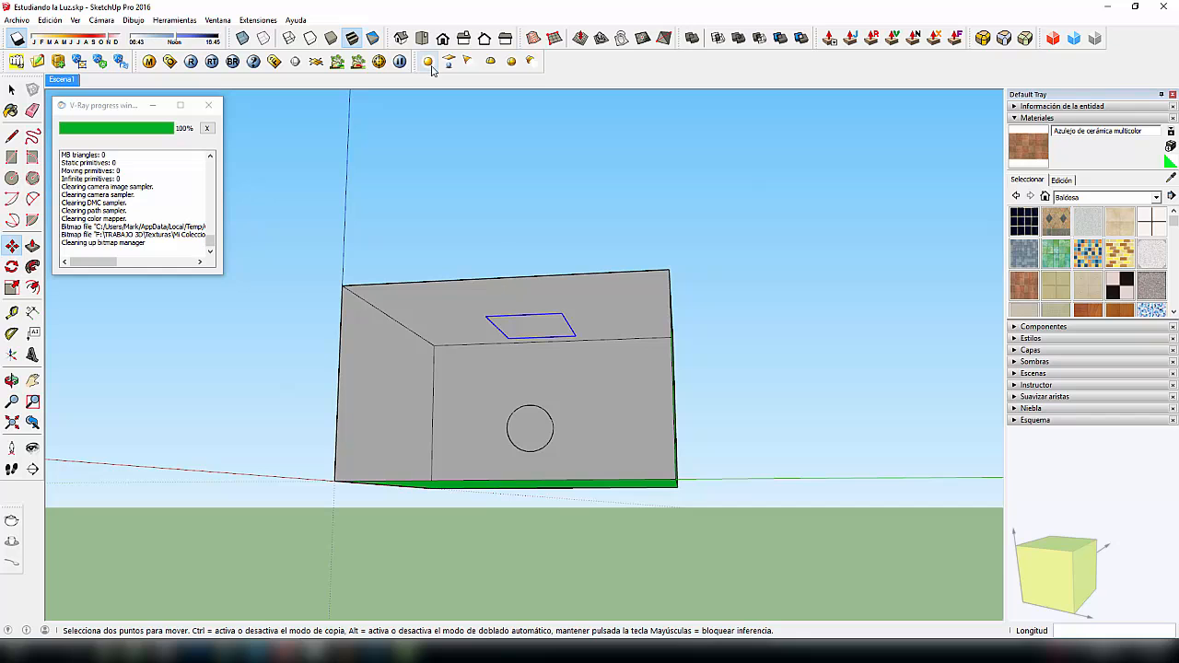
- Orbit around the room model to examine the ceiling light and sphere, and return to the Escena1 scene view
mouse_move(555, 376)
middle_down()
mouse_move(534, 359)
mouse_move(534, 442)
mouse_move(540, 384)
mouse_move(524, 411)
mouse_move(560, 406)
mouse_move(563, 373)
middle_up()
key(m)
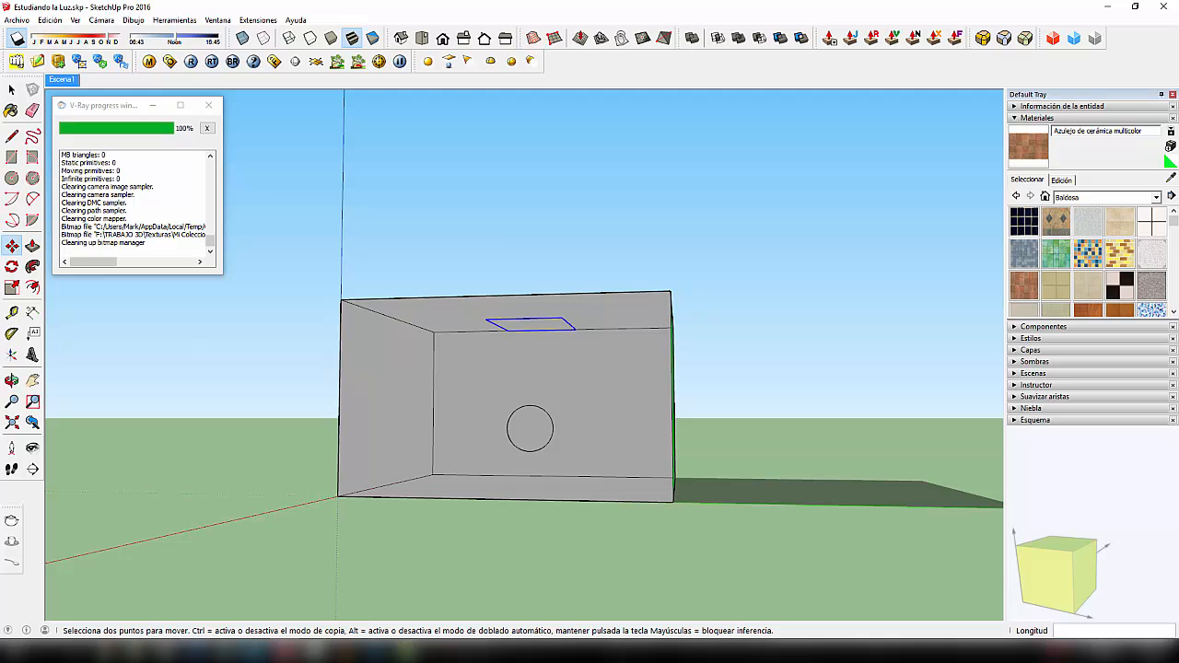
middle_drag(481, 389, 623, 427)
key(m)
click(62, 79)
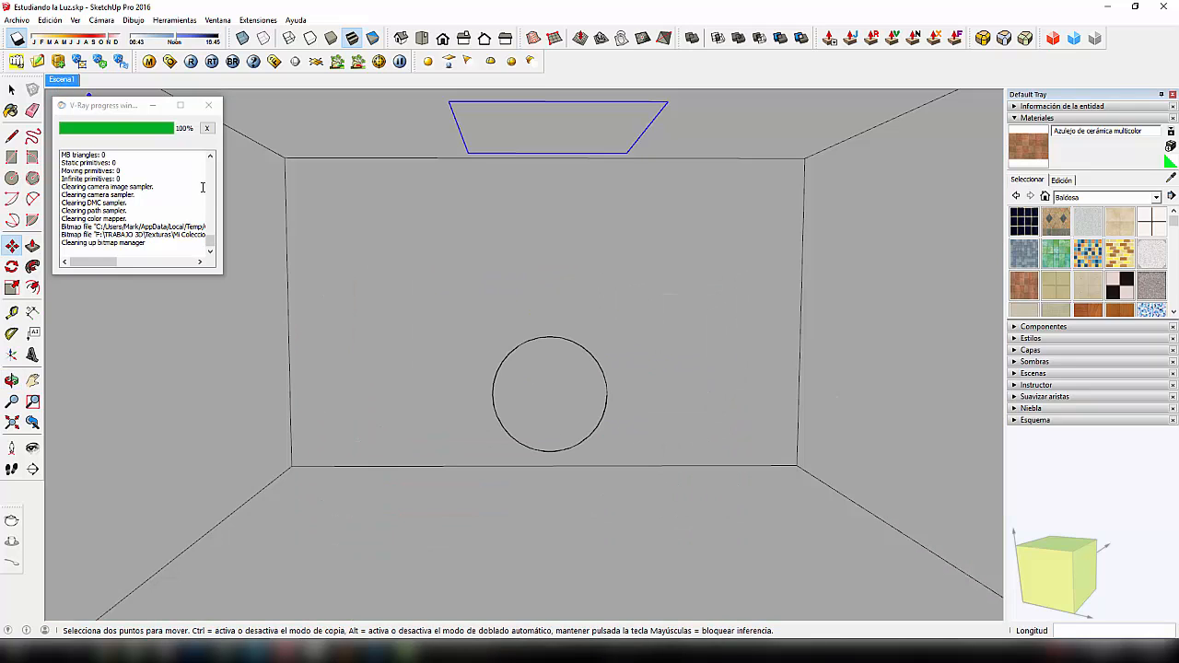
- Open the V-Ray option editor and check the GI skylight and background settings under Environment
click(171, 62)
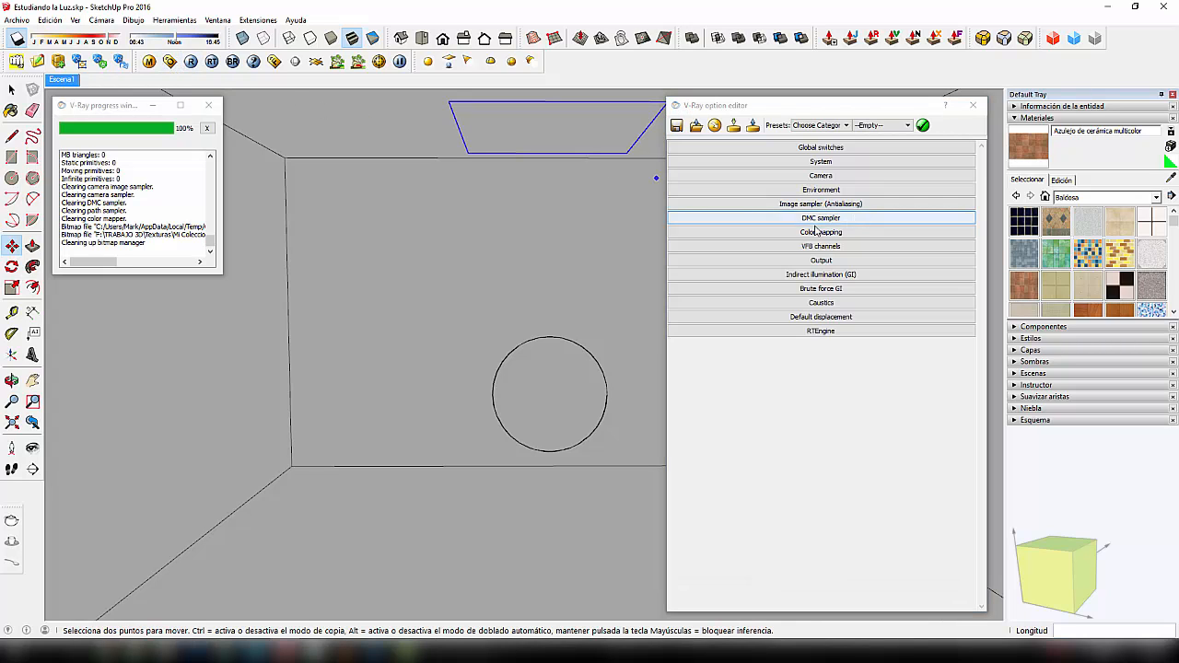
click(805, 191)
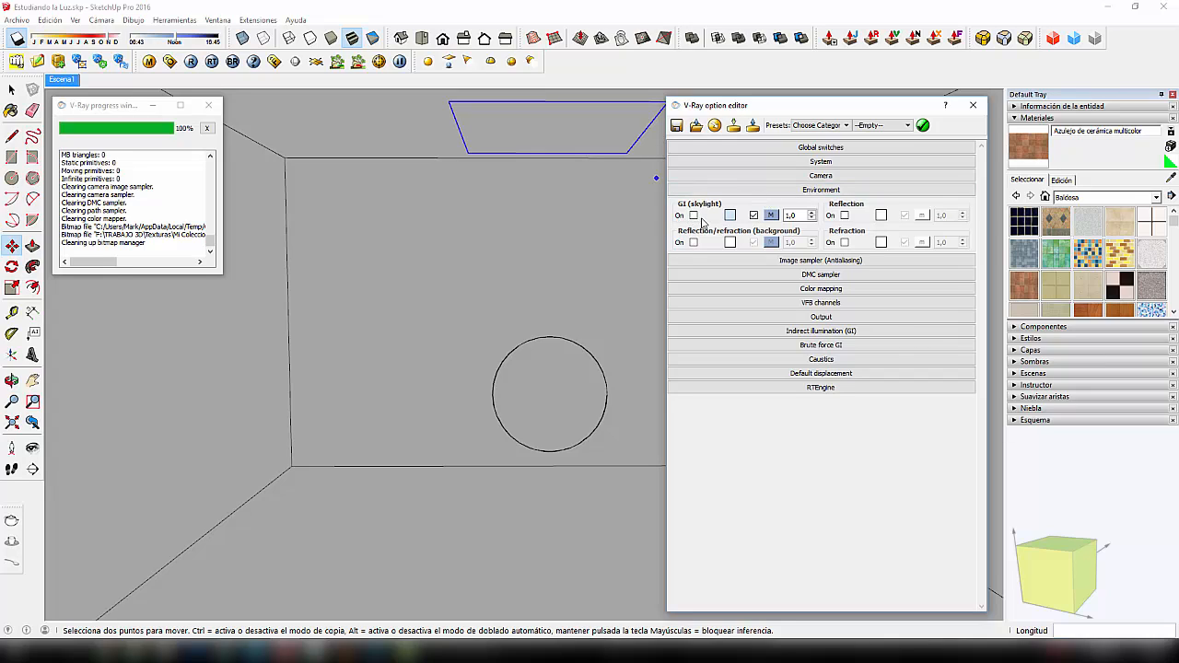
click(782, 192)
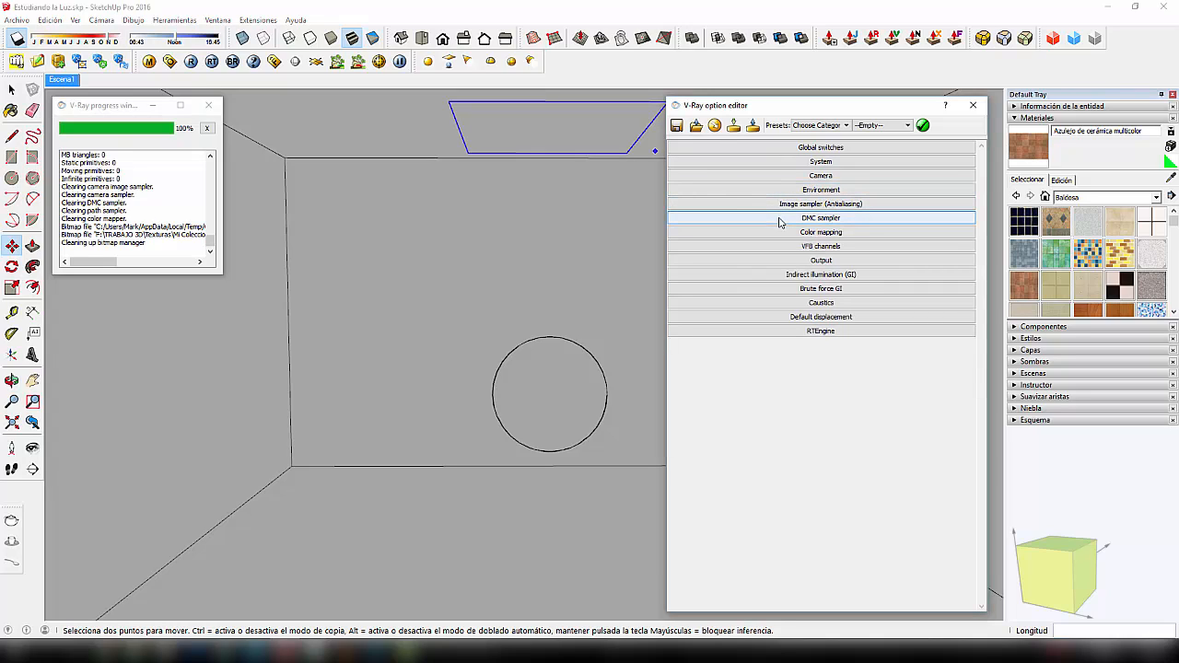
- Expand the Image sampler (Antialiasing) settings and choose Fixed Rate as the sampler type
click(788, 205)
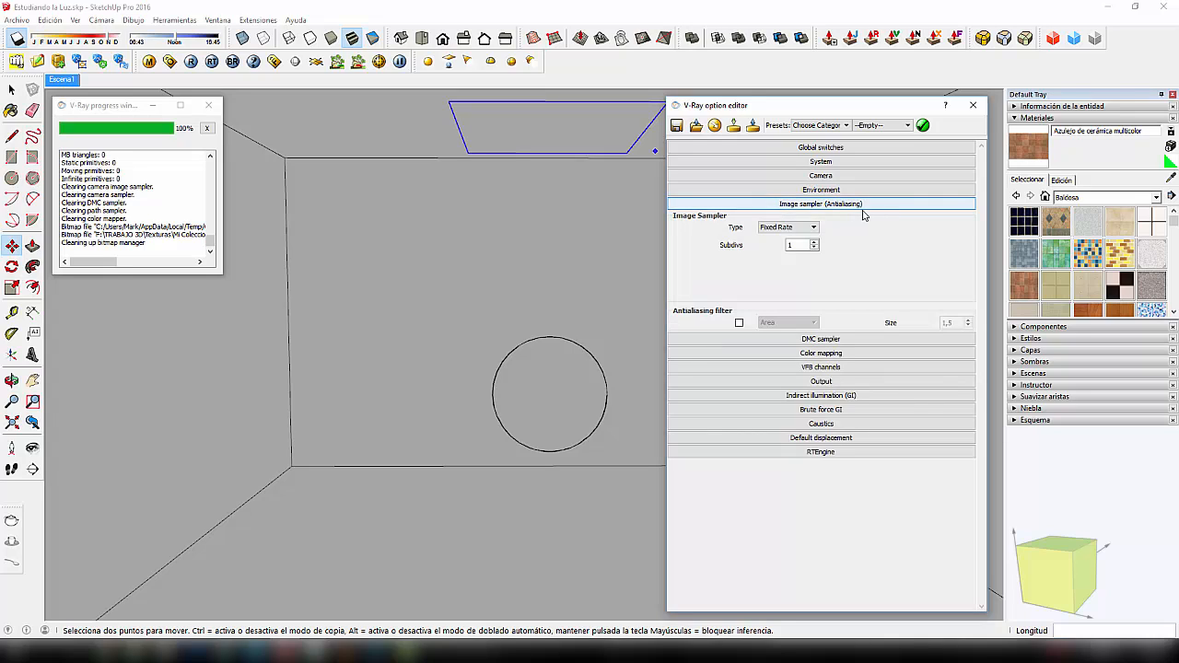
click(786, 227)
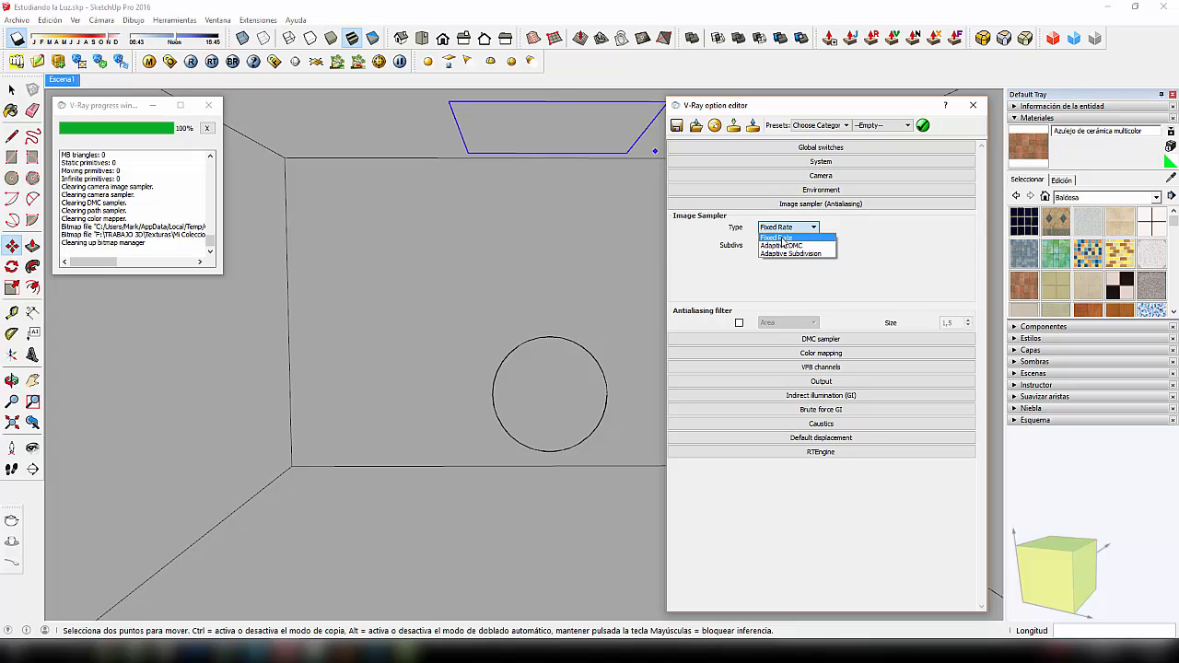
click(779, 239)
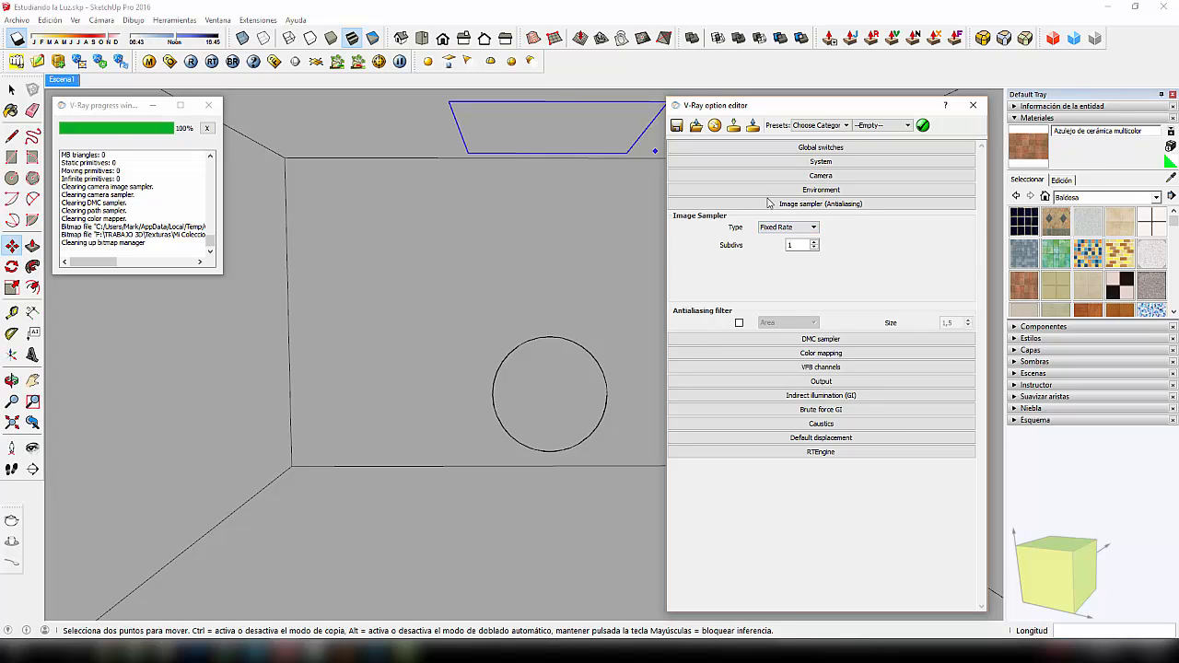
key(Tab)
- Check whether Indirect illumination (GI) is enabled, collapse its settings, and move the option editor aside
click(818, 397)
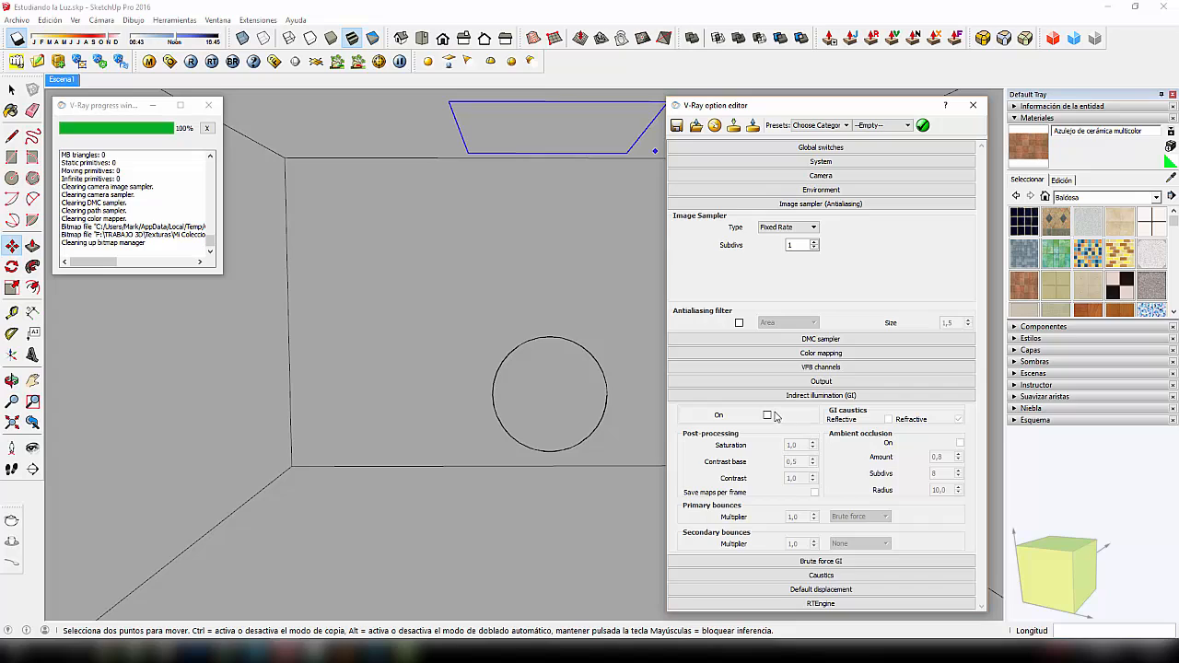
click(803, 396)
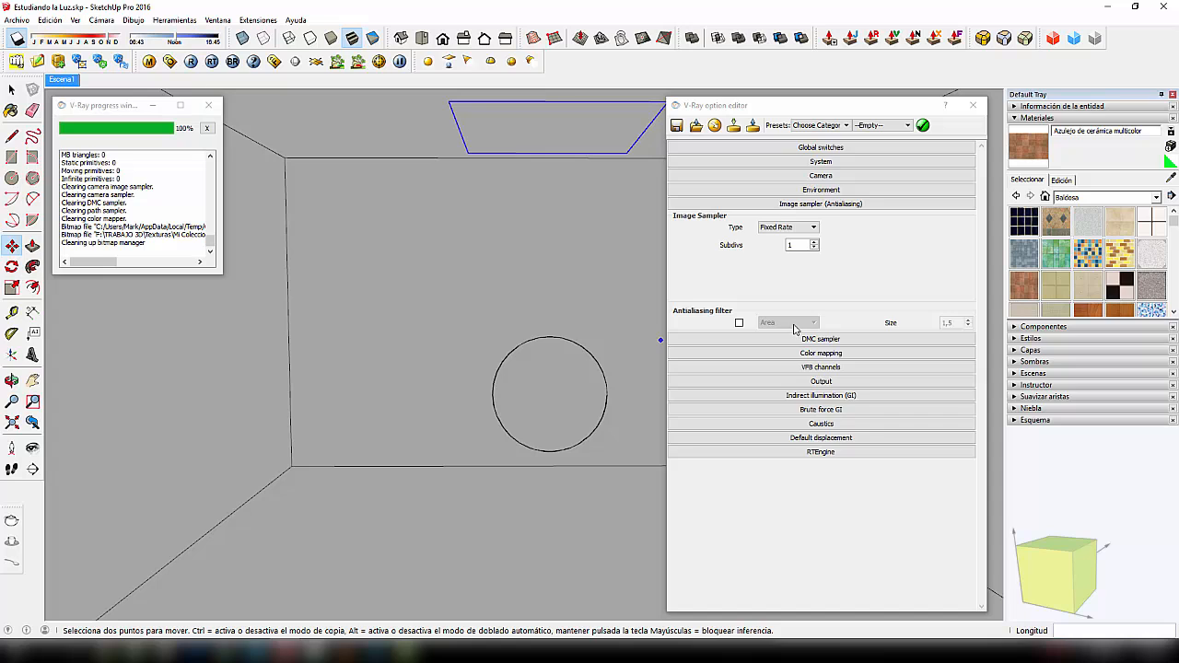
click(804, 110)
drag(804, 110, 831, 88)
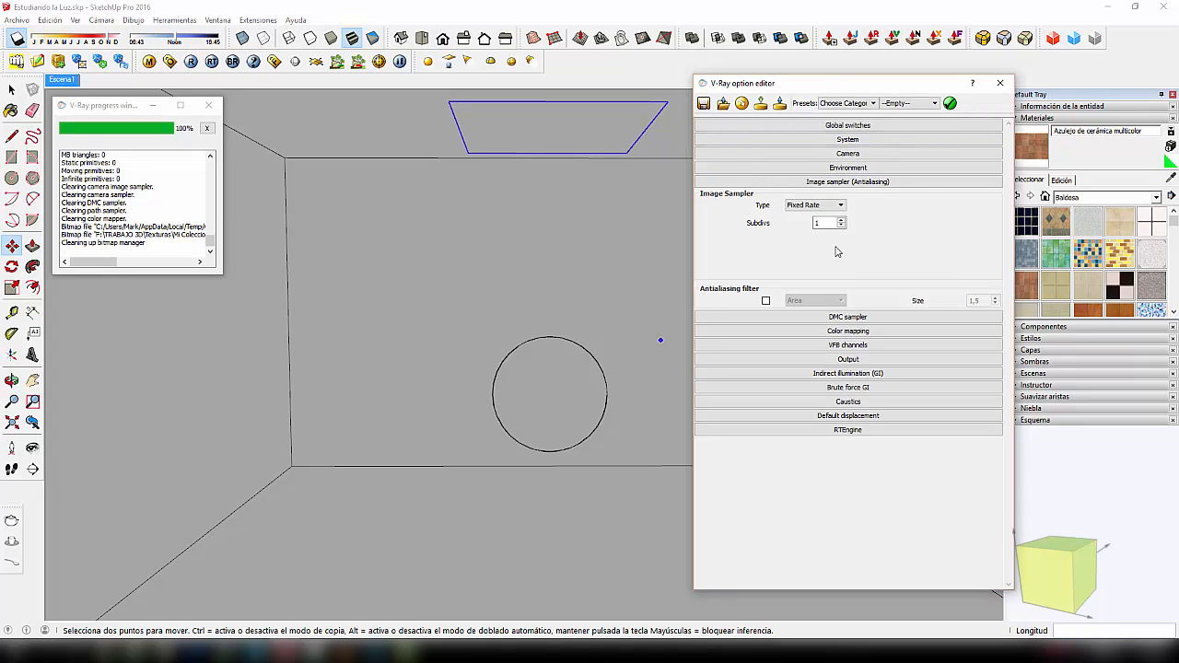
- Render the scene with Fixed Rate Subdivs at 1 and examine the sphere's edge at high magnification
double_click(816, 222)
drag(827, 222, 802, 225)
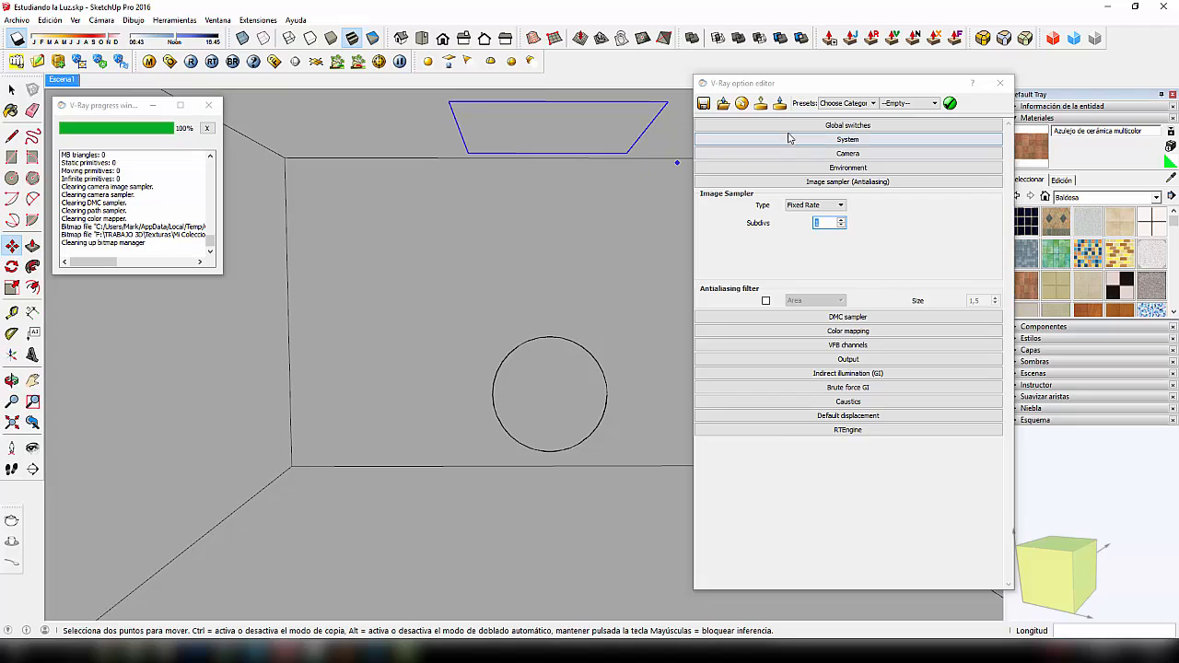
click(192, 62)
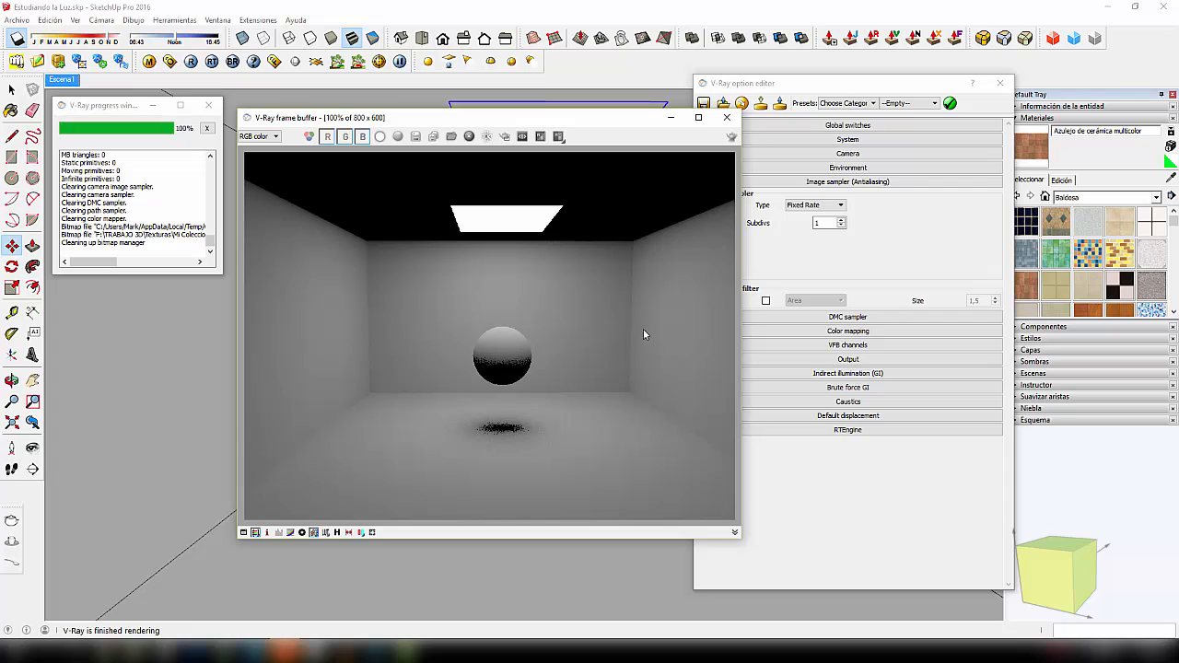
scroll(491, 339, up, 3)
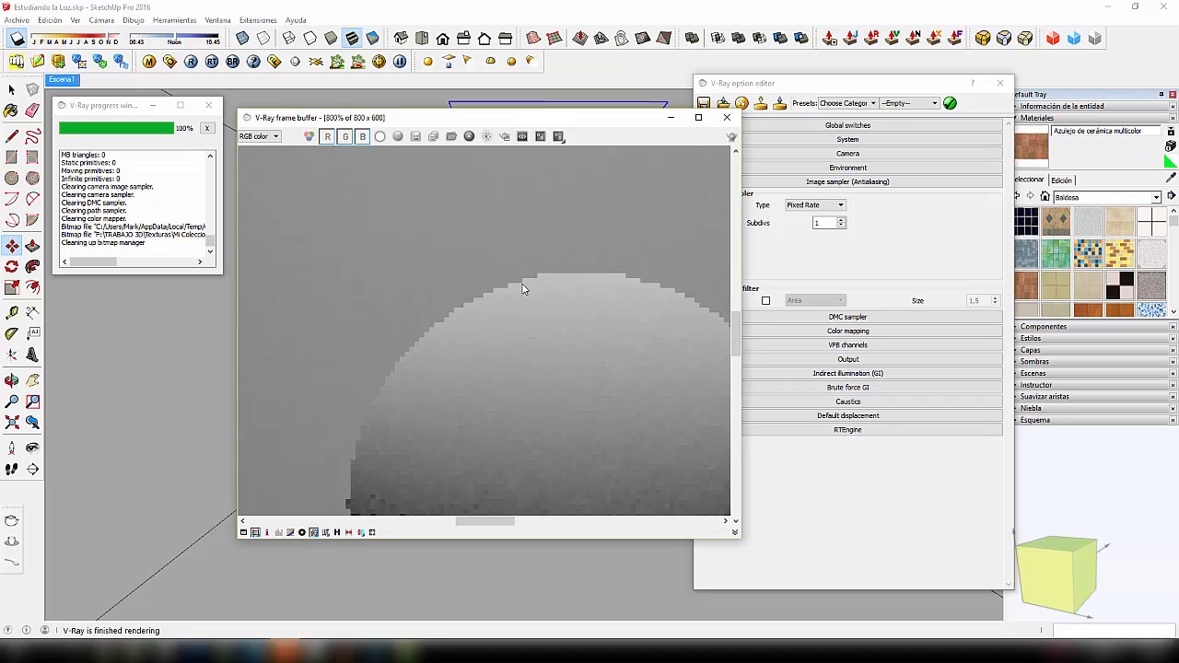
scroll(538, 299, down, 3)
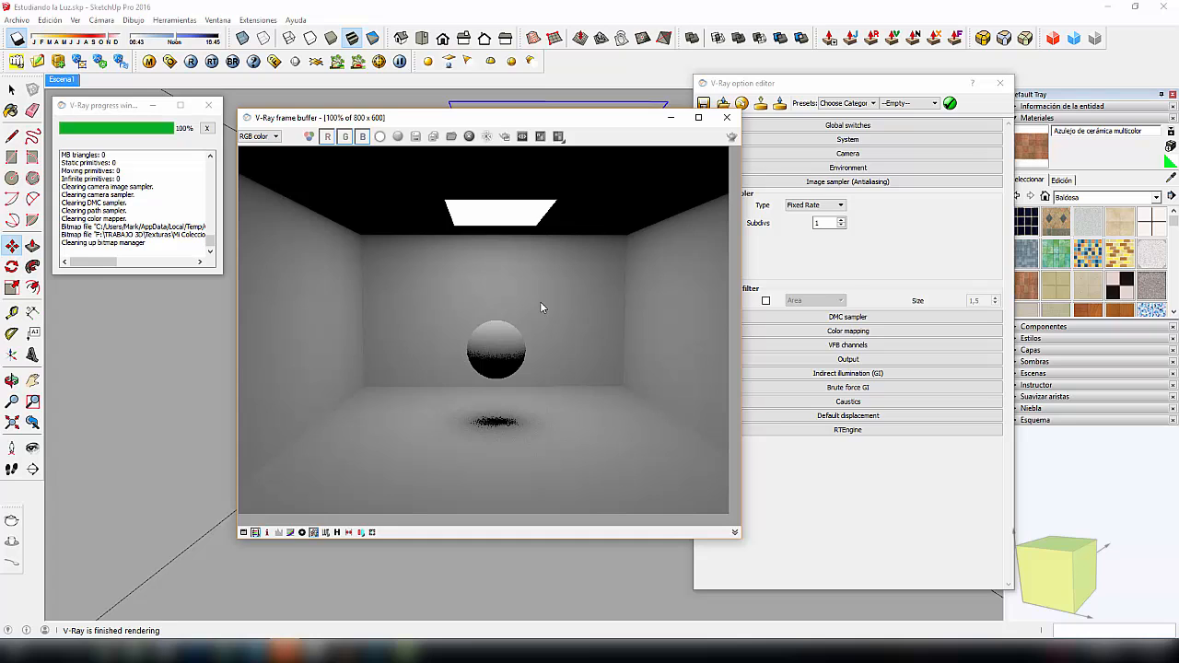
- Set the Fixed Rate Subdivs to 2, magnify the sphere's upper edge in the frame buffer to 800%, and render again
drag(629, 127, 576, 100)
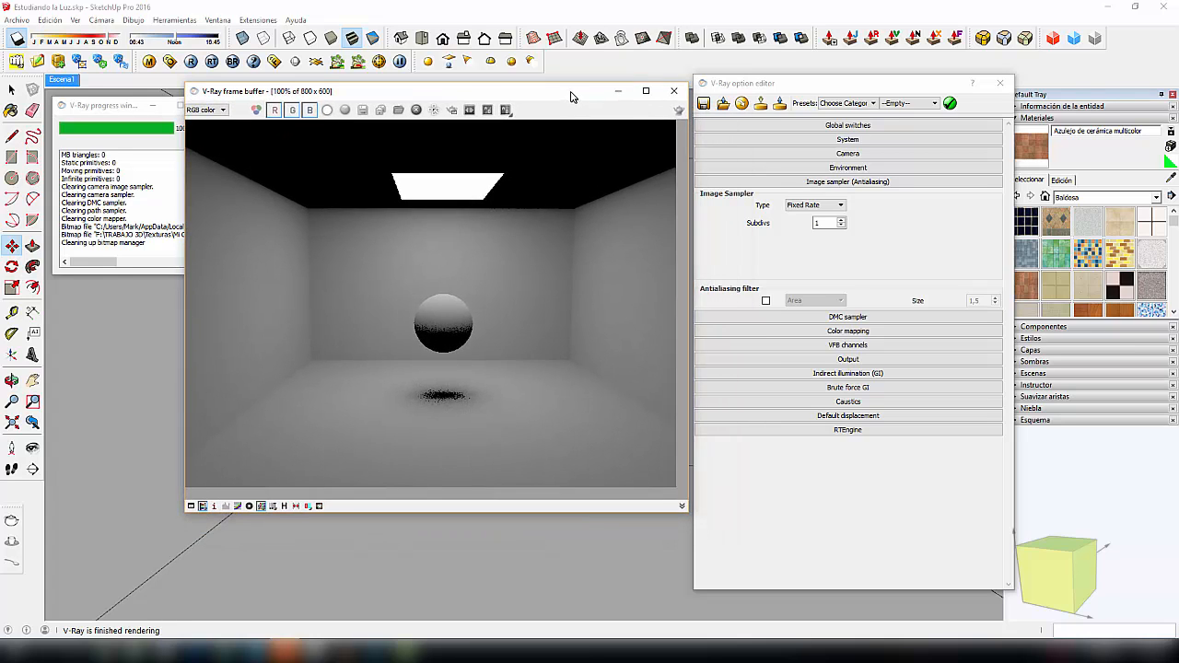
click(841, 220)
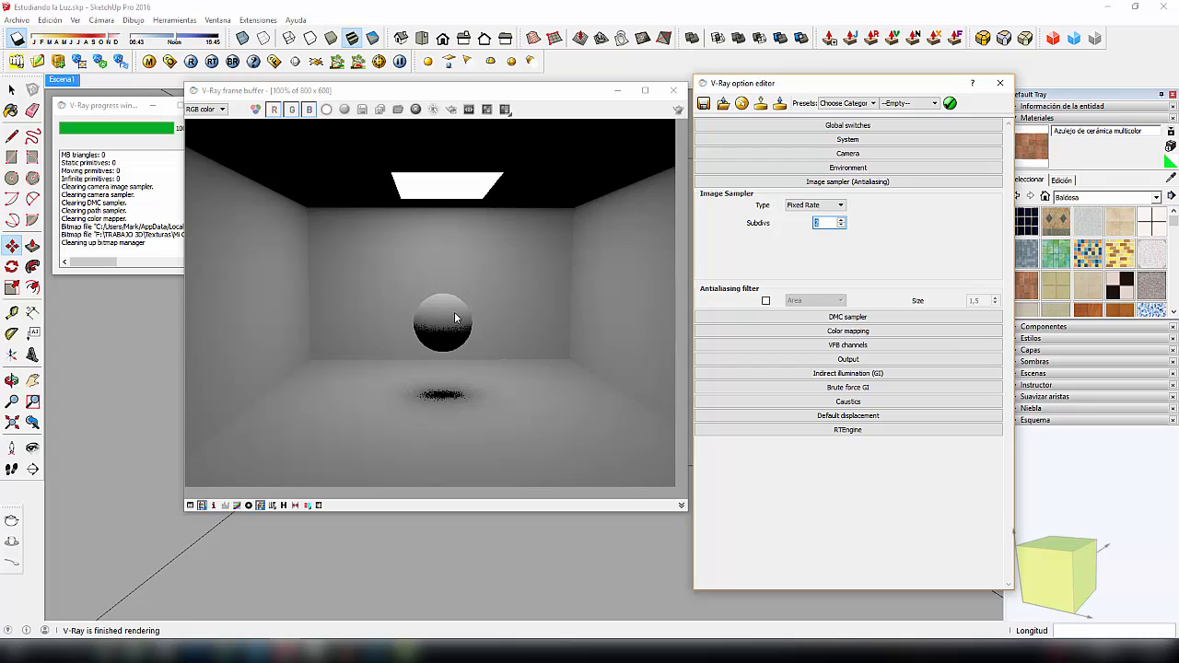
scroll(415, 311, up, 1)
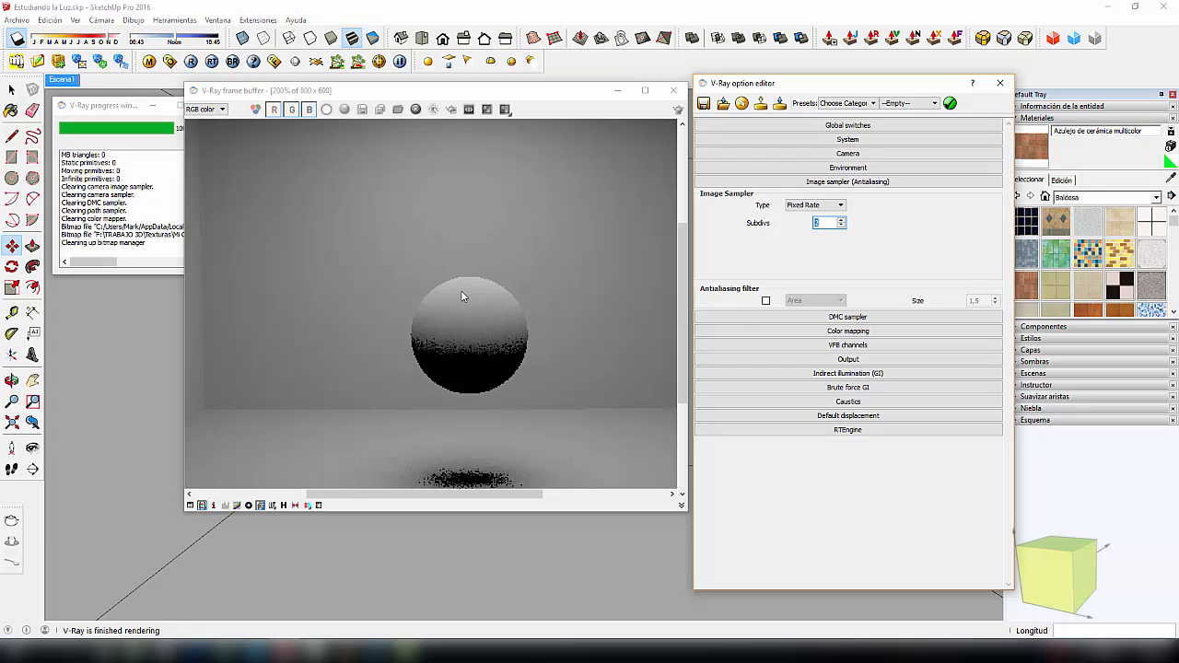
scroll(460, 290, up, 1)
scroll(462, 294, up, 1)
scroll(457, 313, up, 1)
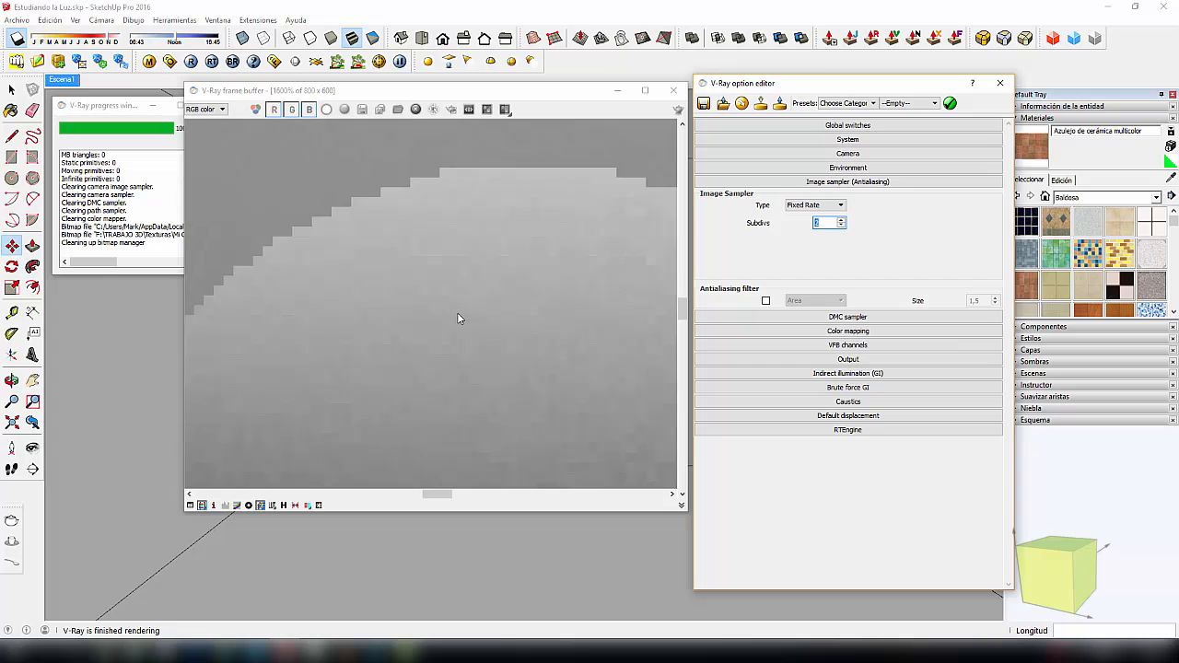
scroll(457, 312, down, 1)
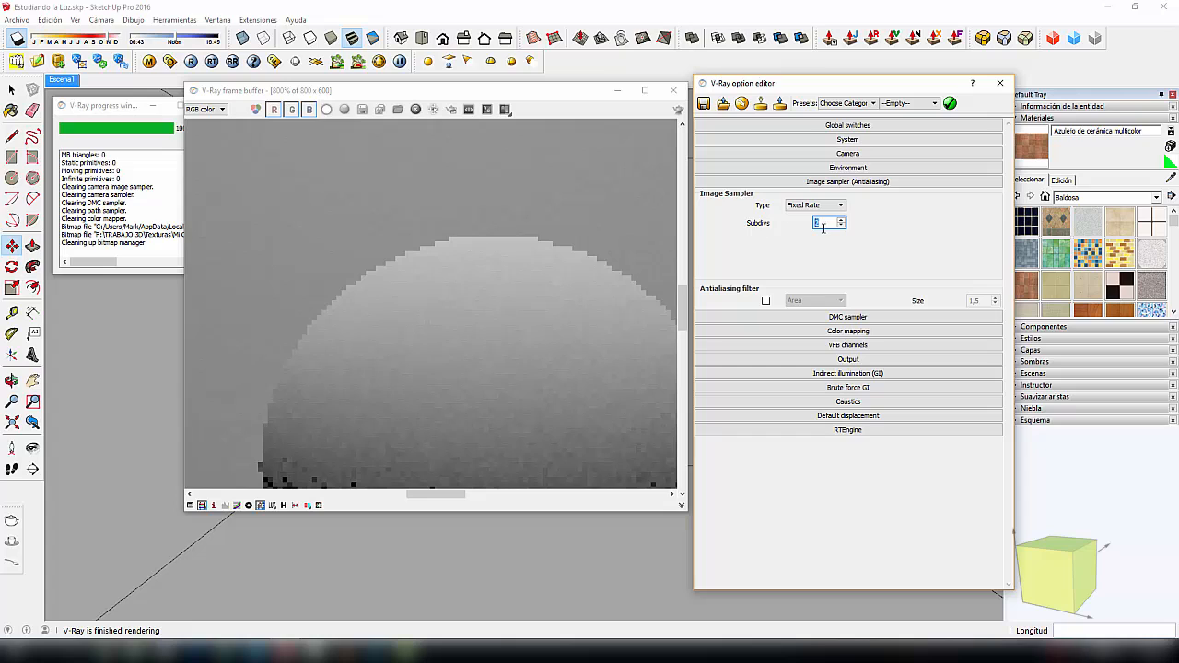
click(677, 109)
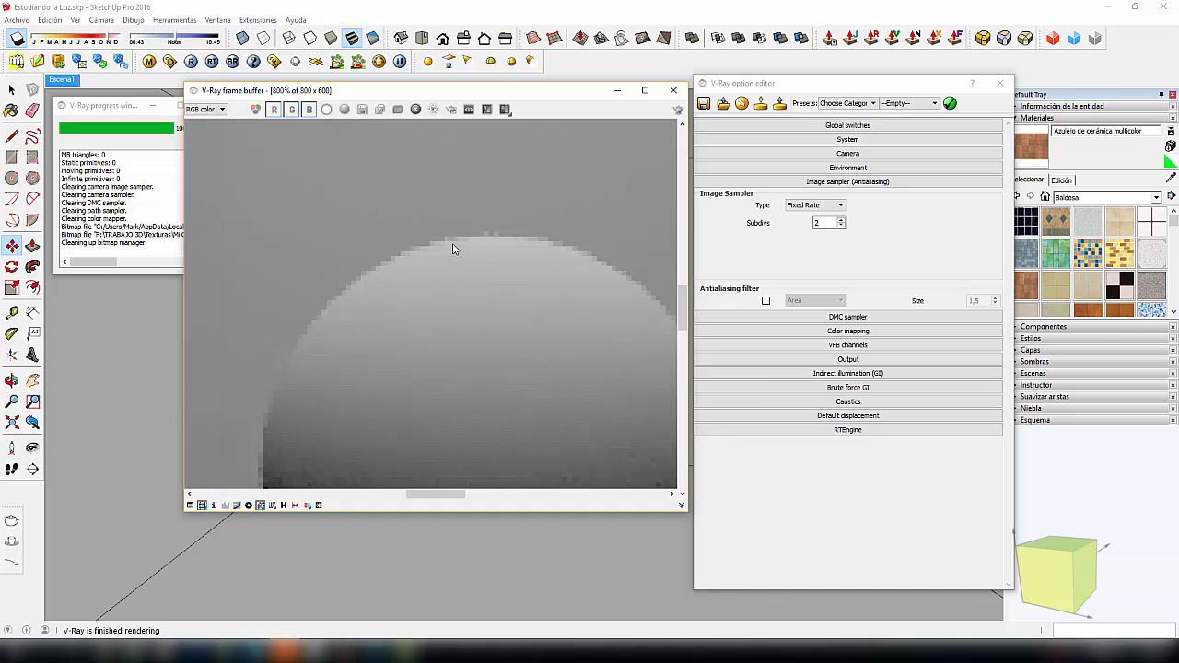
- Set the Fixed Rate Subdivs to 3 and render the magnified sphere again
click(840, 223)
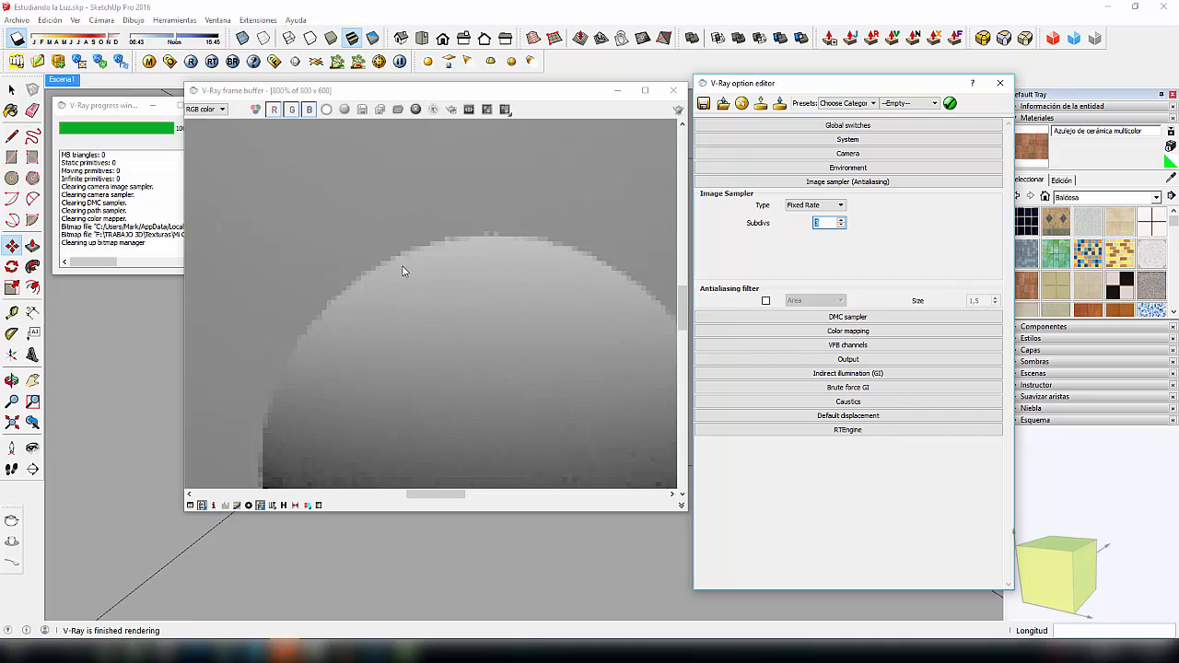
click(678, 109)
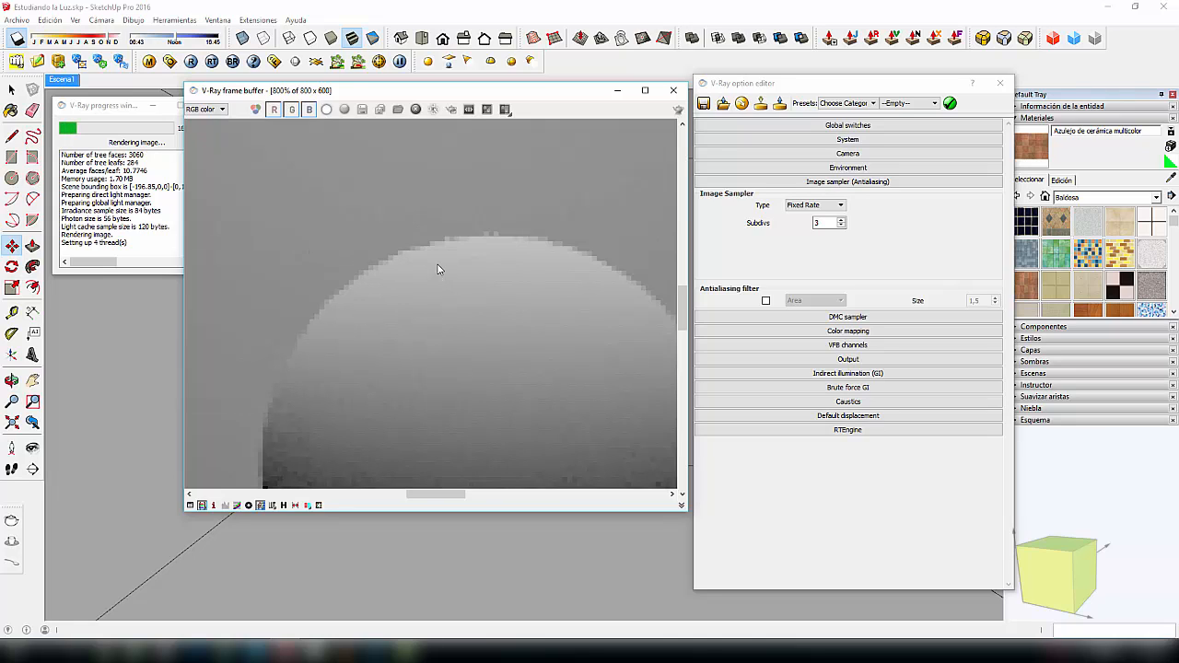
mouse_move(138, 108)
mouse_down()
mouse_move(122, 108)
mouse_move(132, 106)
mouse_up()
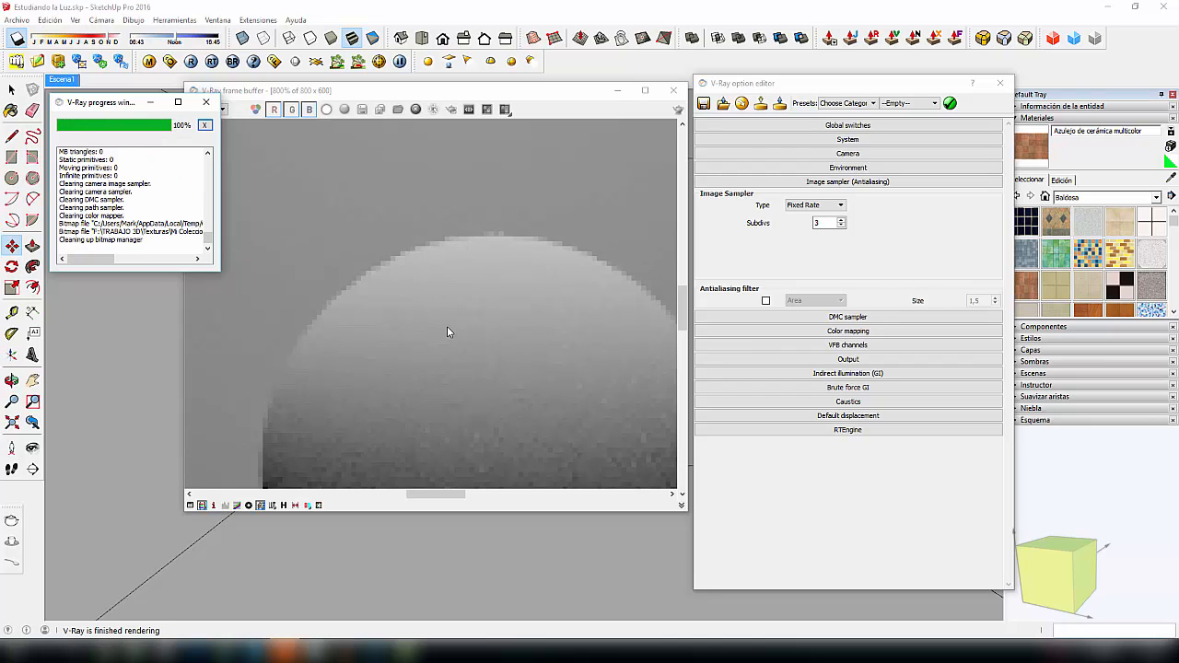
- Set the Fixed Rate Subdivs to 4, render again, and view the whole image at 100%
click(840, 223)
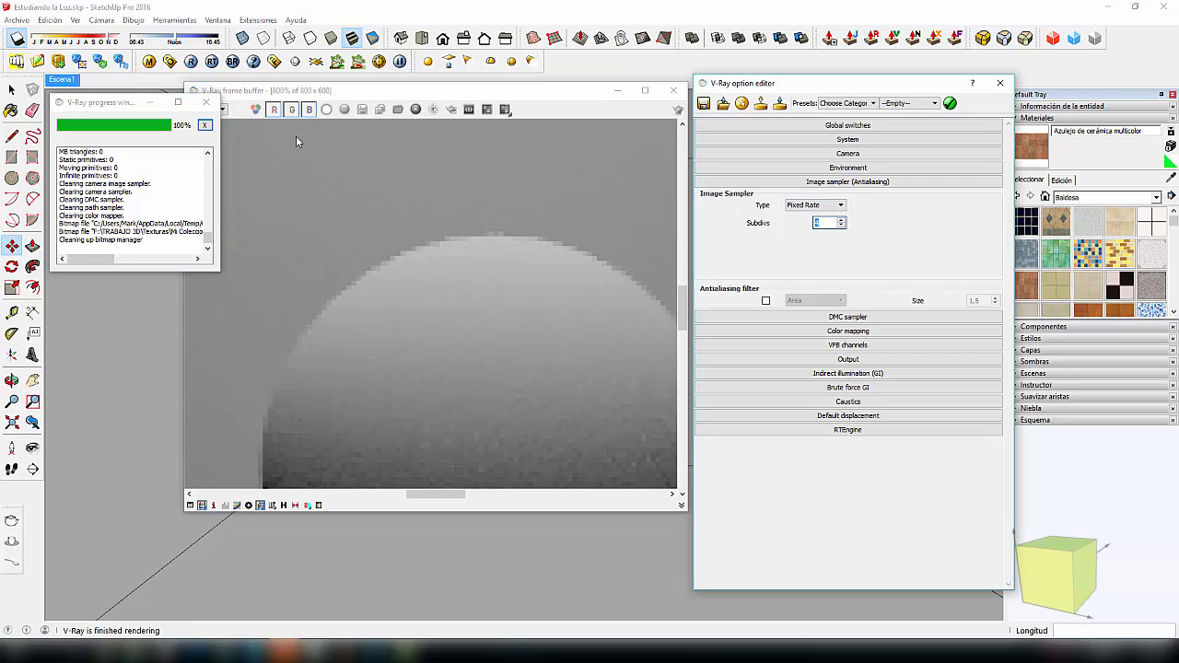
click(678, 108)
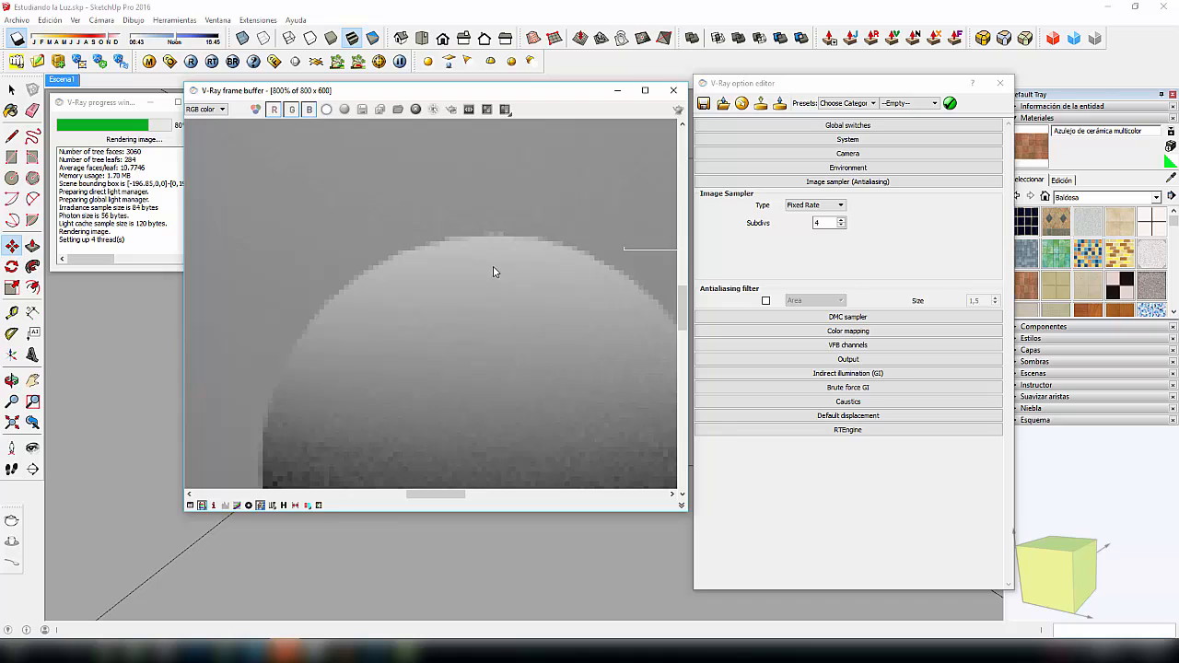
scroll(493, 271, down, 5)
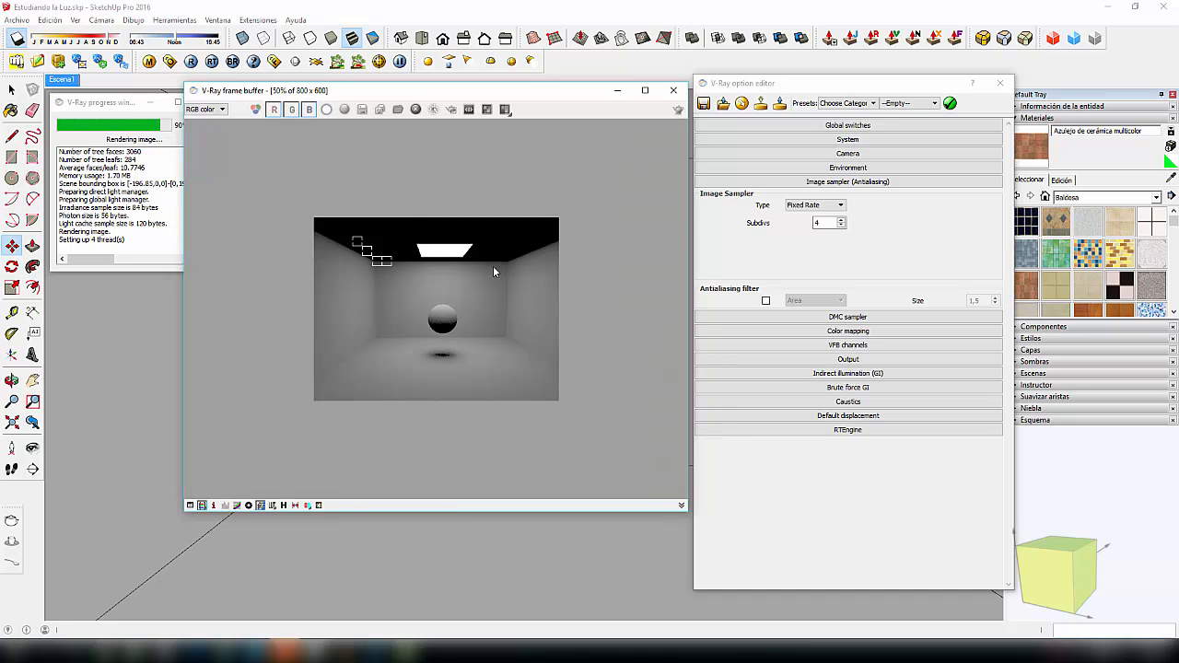
scroll(493, 266, up, 1)
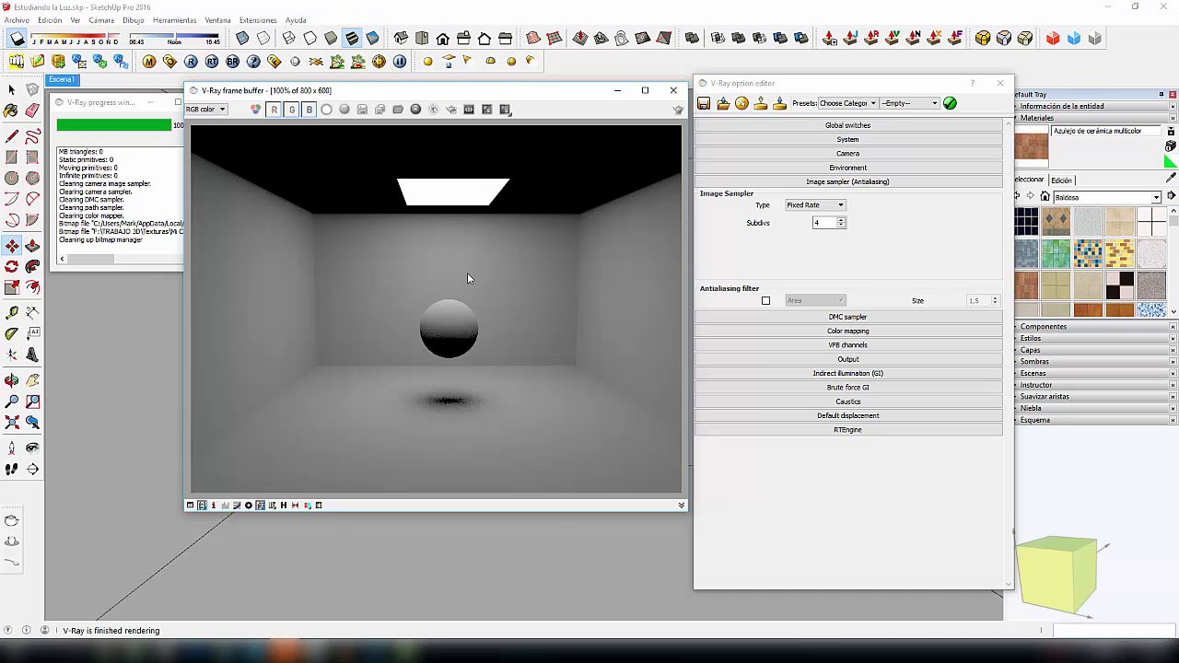
- Raise the Fixed Rate Subdivs to 8 and render the full room image
click(840, 221)
click(841, 219)
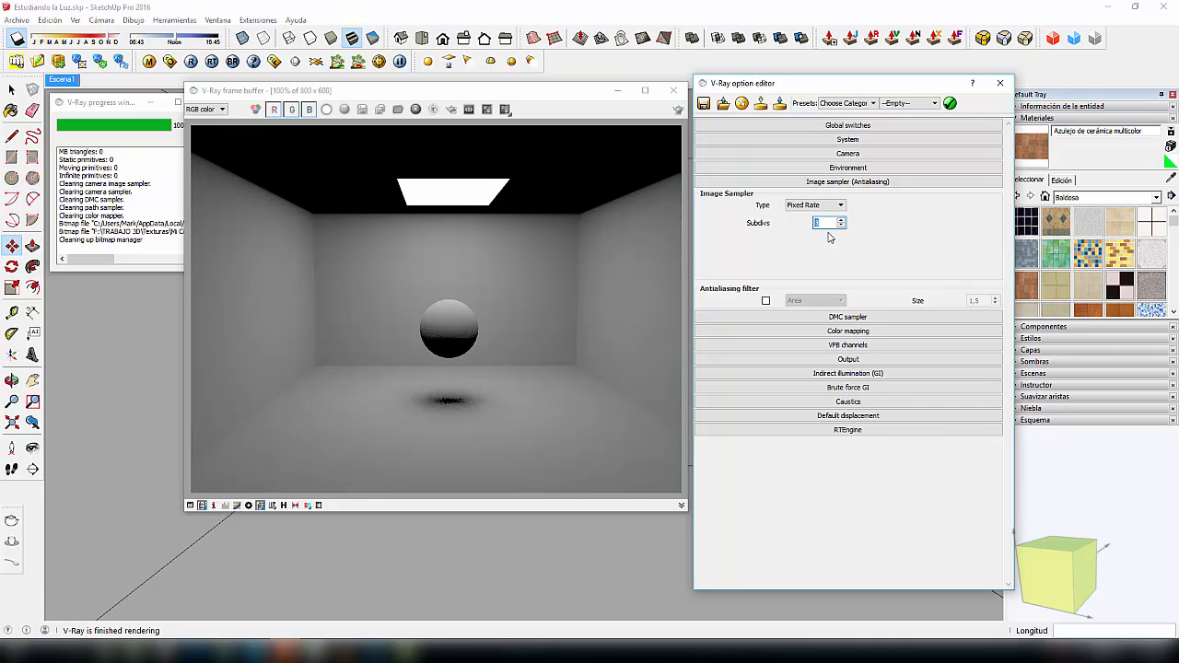
click(679, 109)
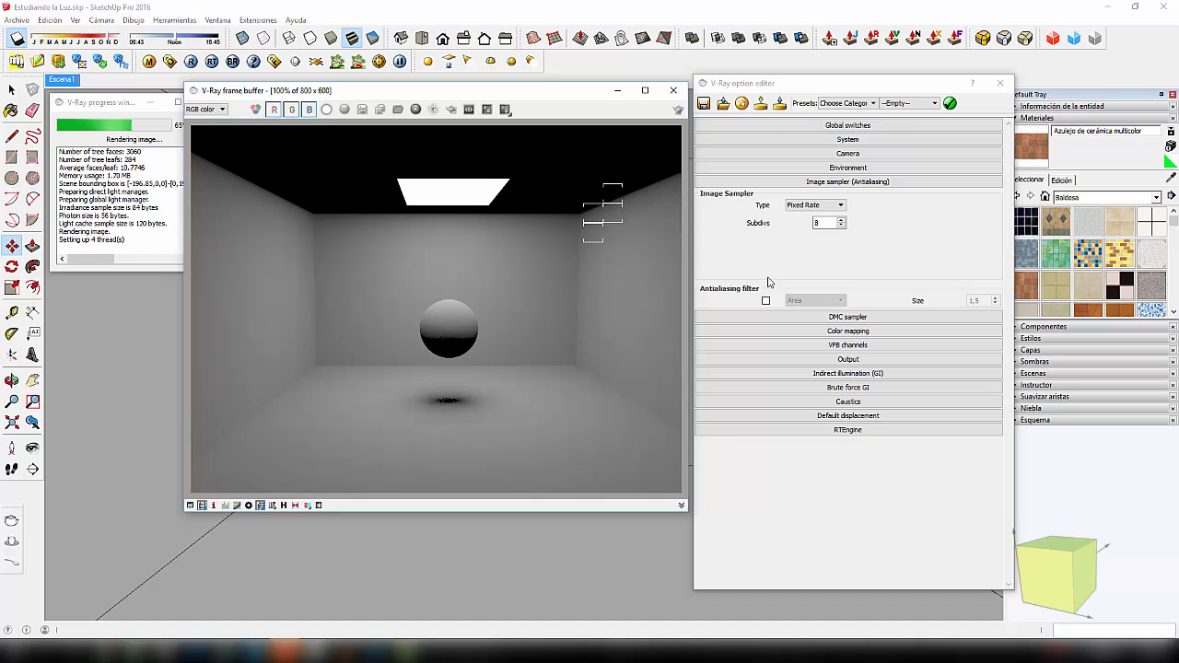
click(815, 223)
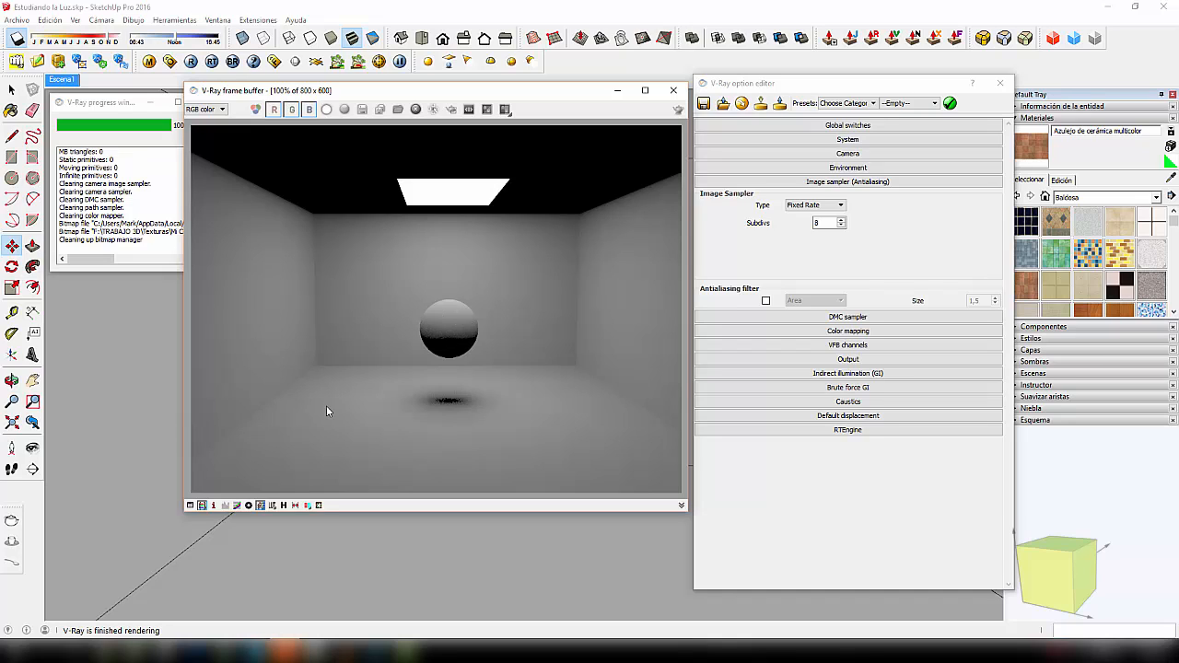
- Change the image sampler type to Adaptive DMC and turn off Use DMC sampler thresh
double_click(838, 222)
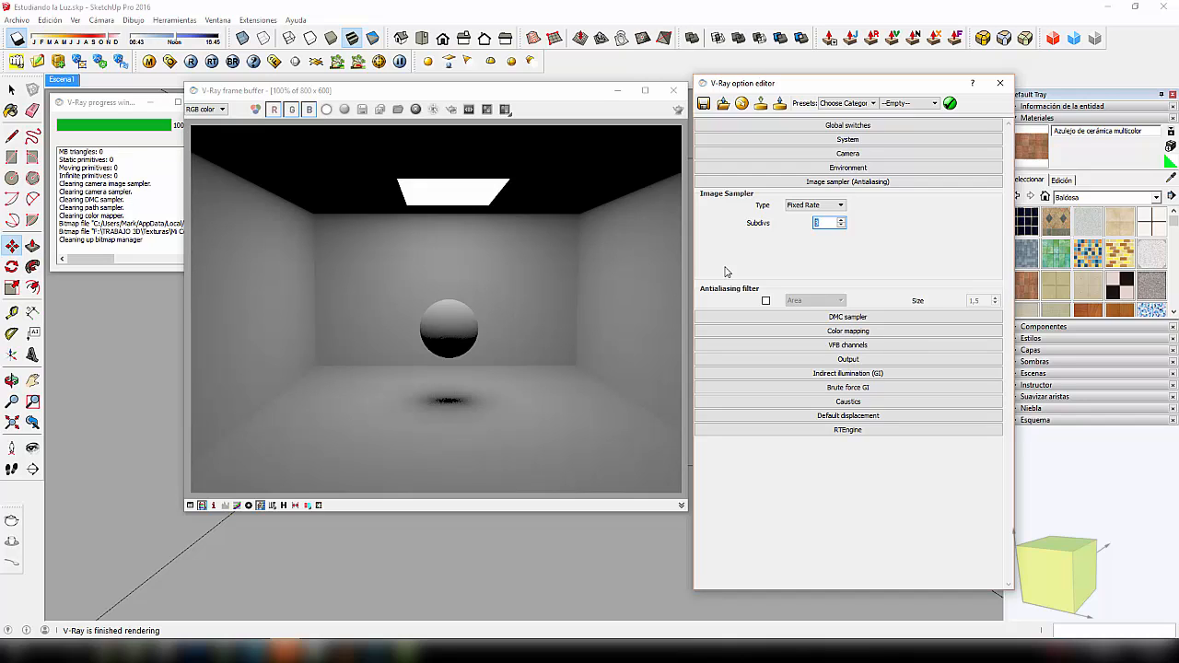
click(814, 206)
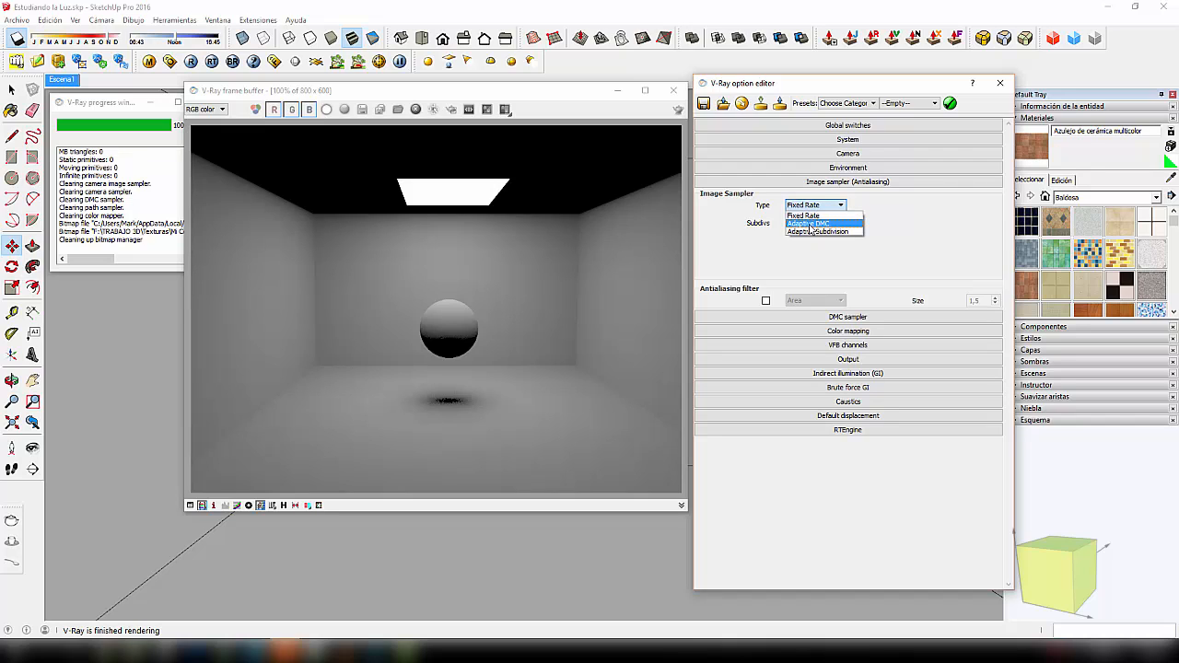
click(802, 225)
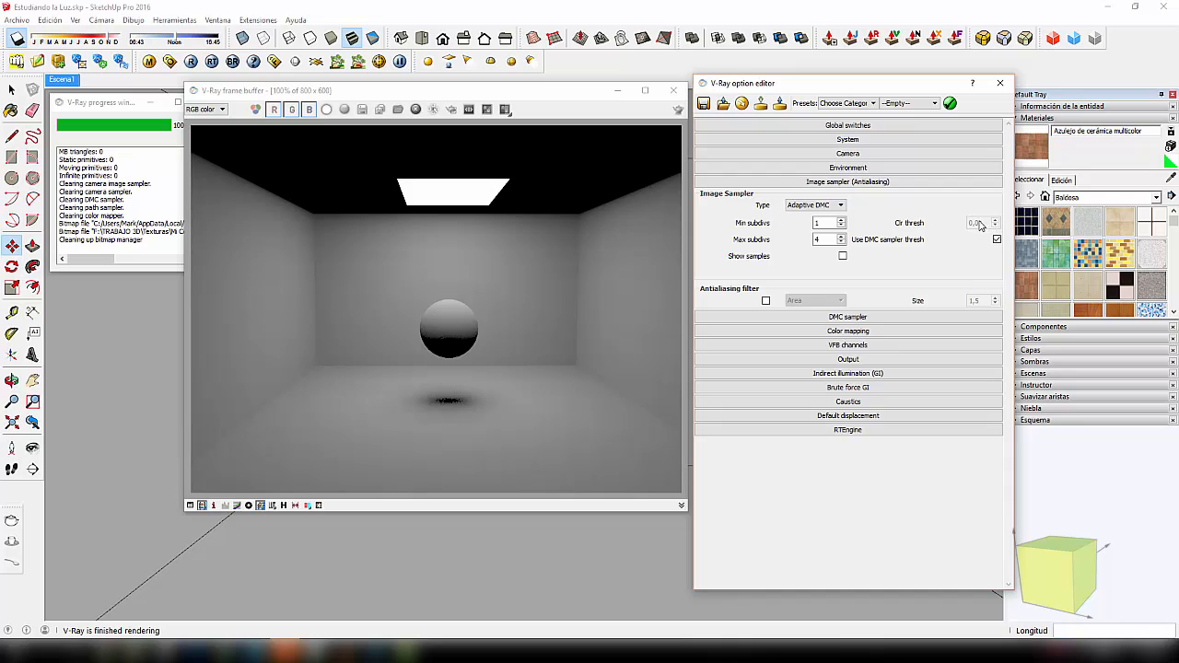
click(996, 239)
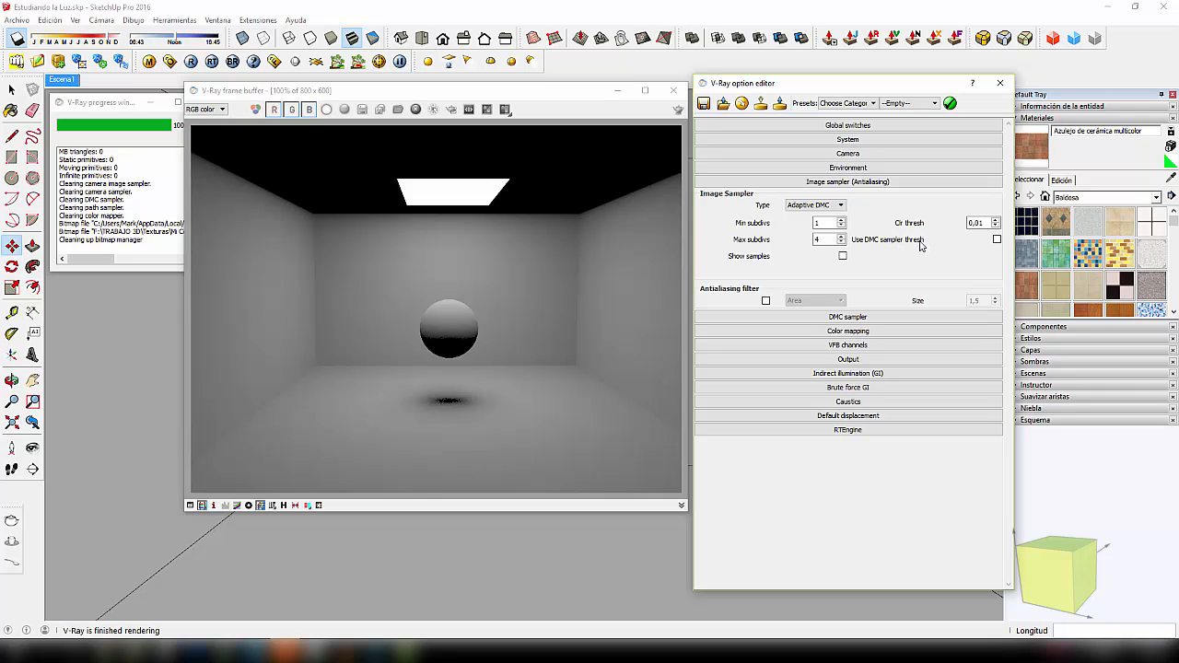
- Examine the noise threshold in the DMC sampler settings and compare it with the image sampler's Clr thresh
click(854, 318)
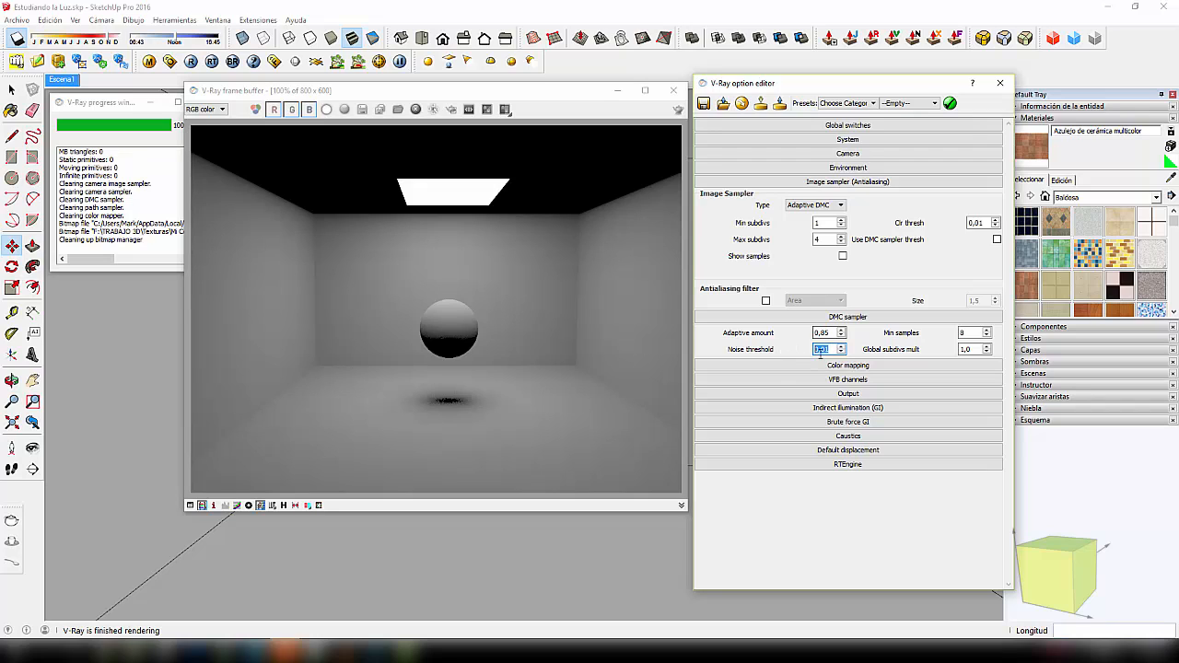
mouse_move(818, 351)
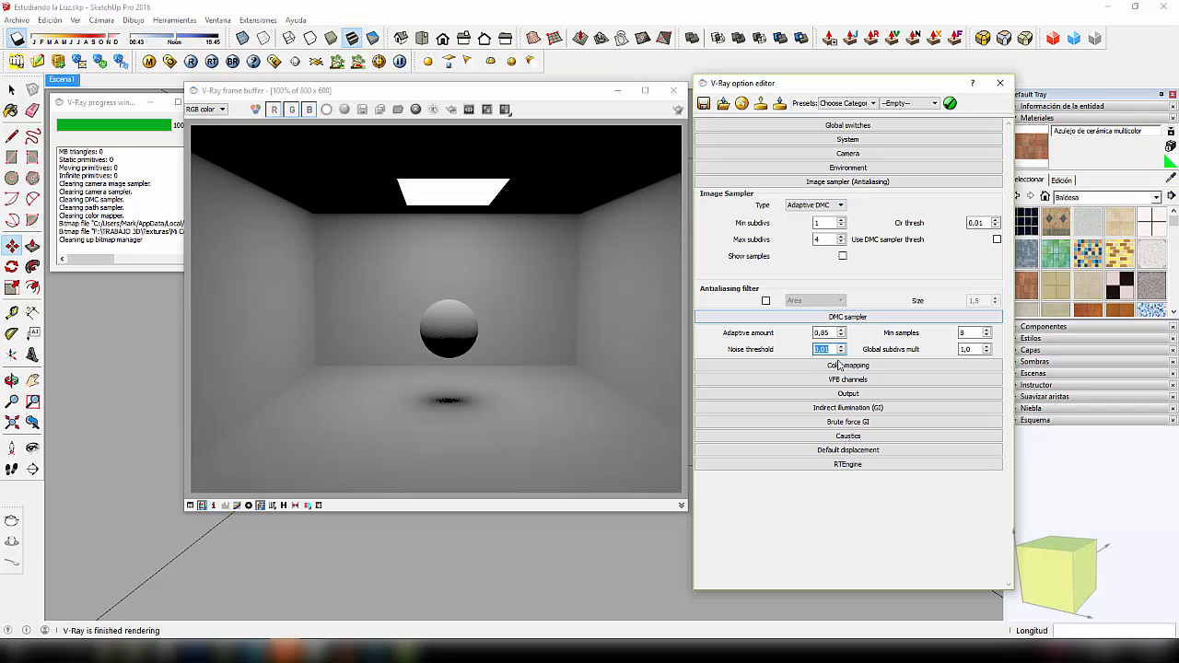
click(842, 317)
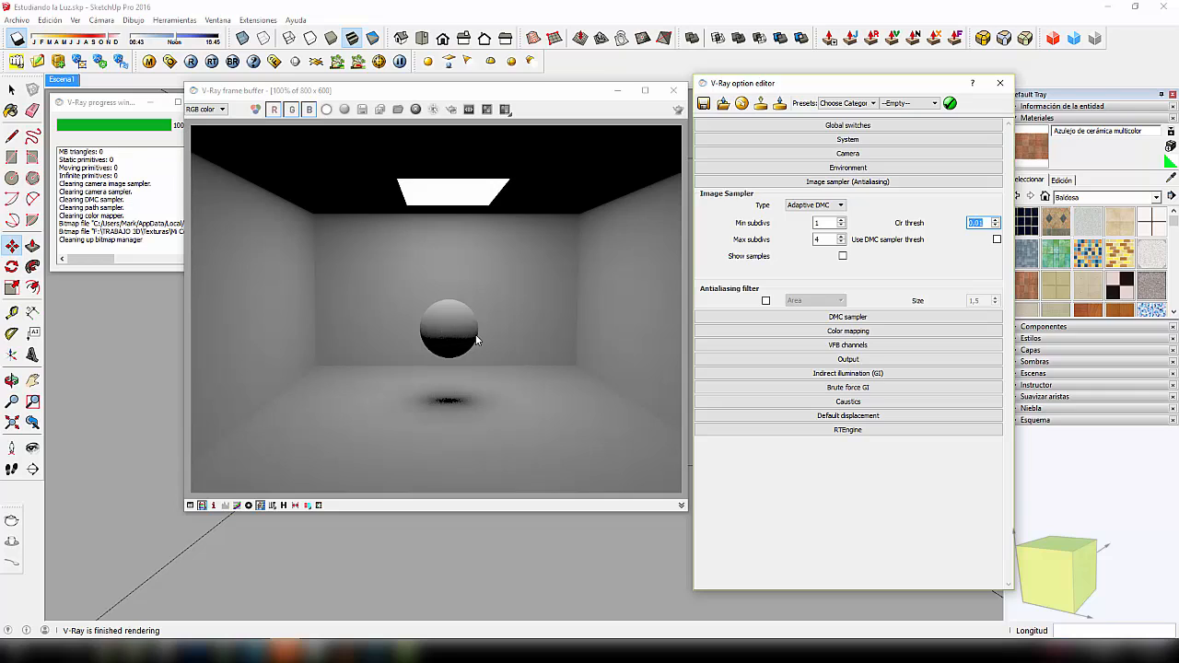
click(834, 317)
click(880, 318)
- Set the Adaptive DMC Max subdivs to 1, render the room, and magnify the sphere to 800%
click(818, 225)
double_click(825, 240)
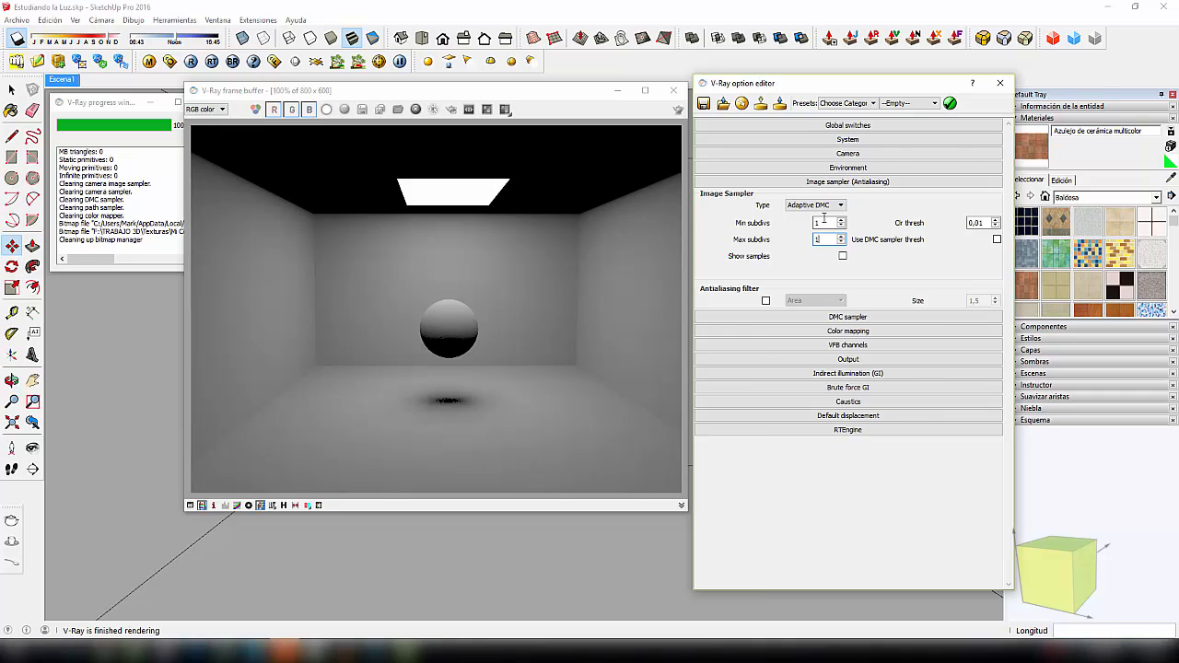
double_click(971, 222)
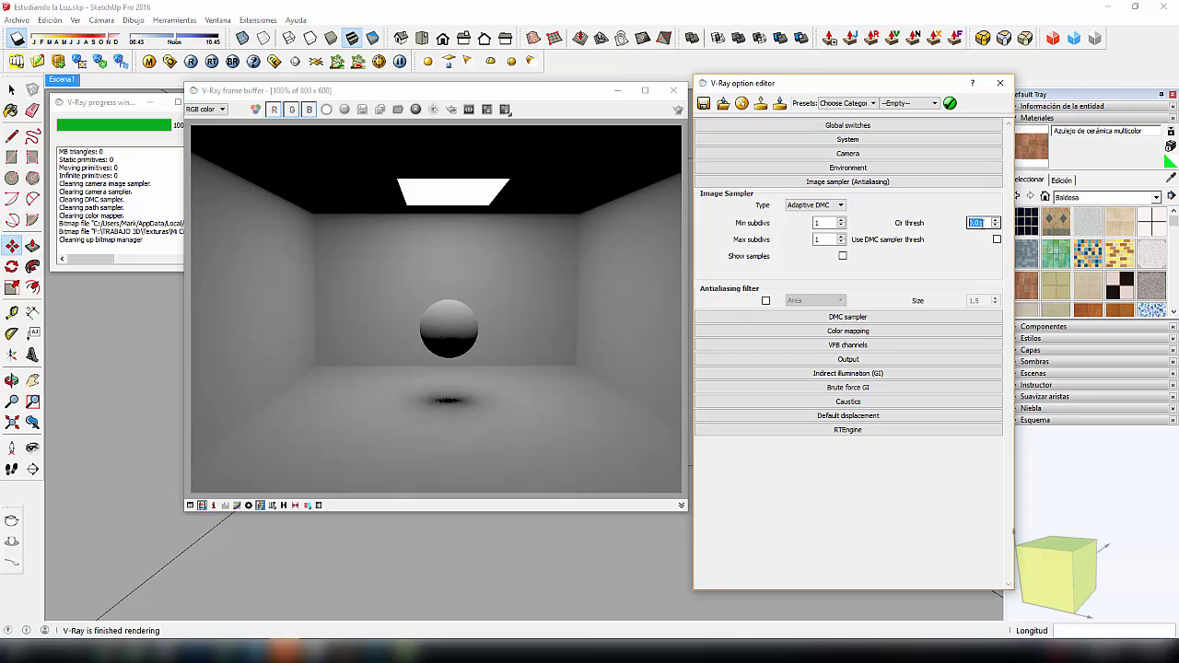
drag(974, 223, 945, 225)
drag(826, 240, 735, 254)
click(678, 110)
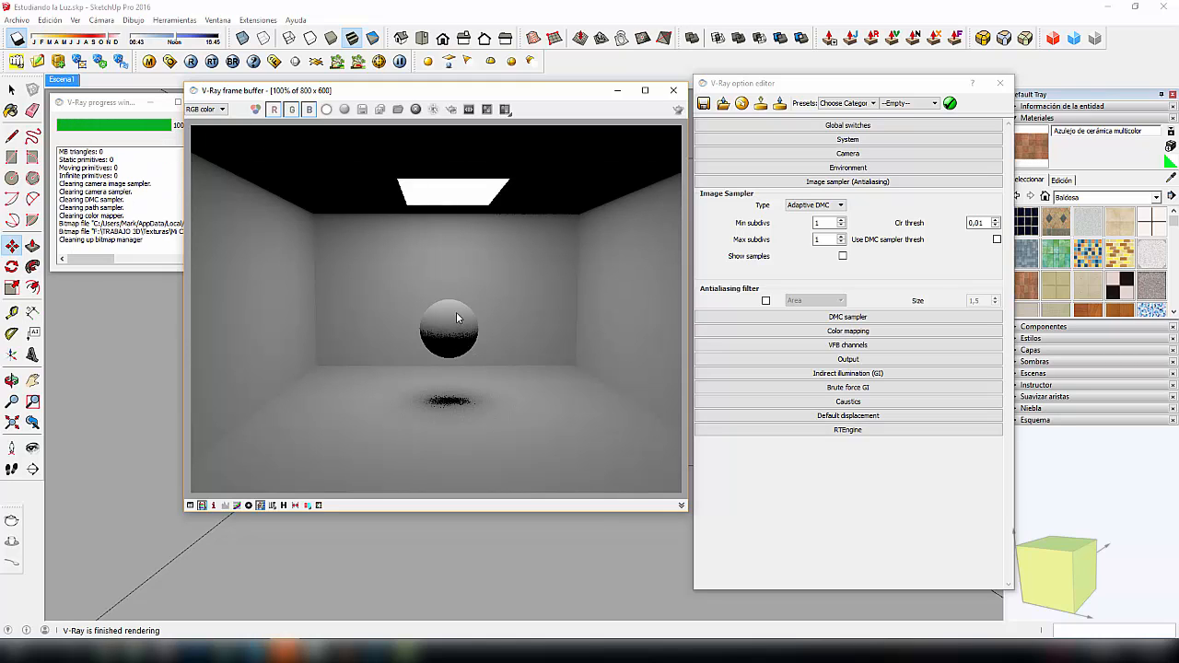
scroll(432, 314, up, 4)
scroll(431, 311, down, 1)
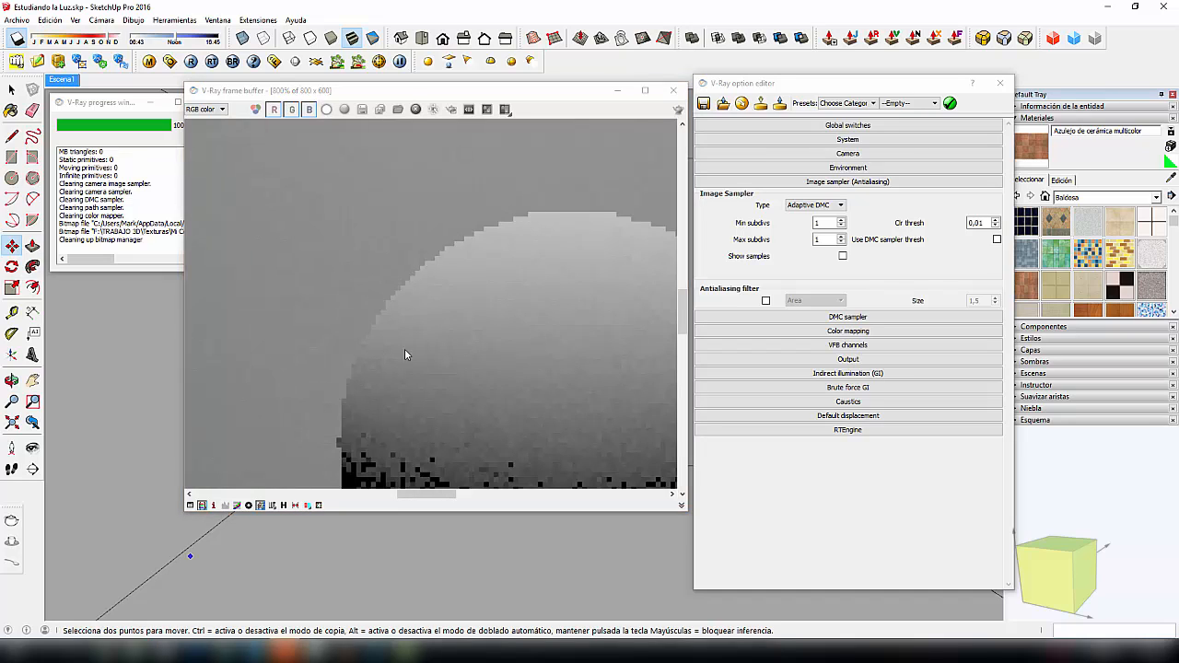
- Set the Adaptive DMC Max subdivs to 2 and render the magnified sphere again
double_click(825, 241)
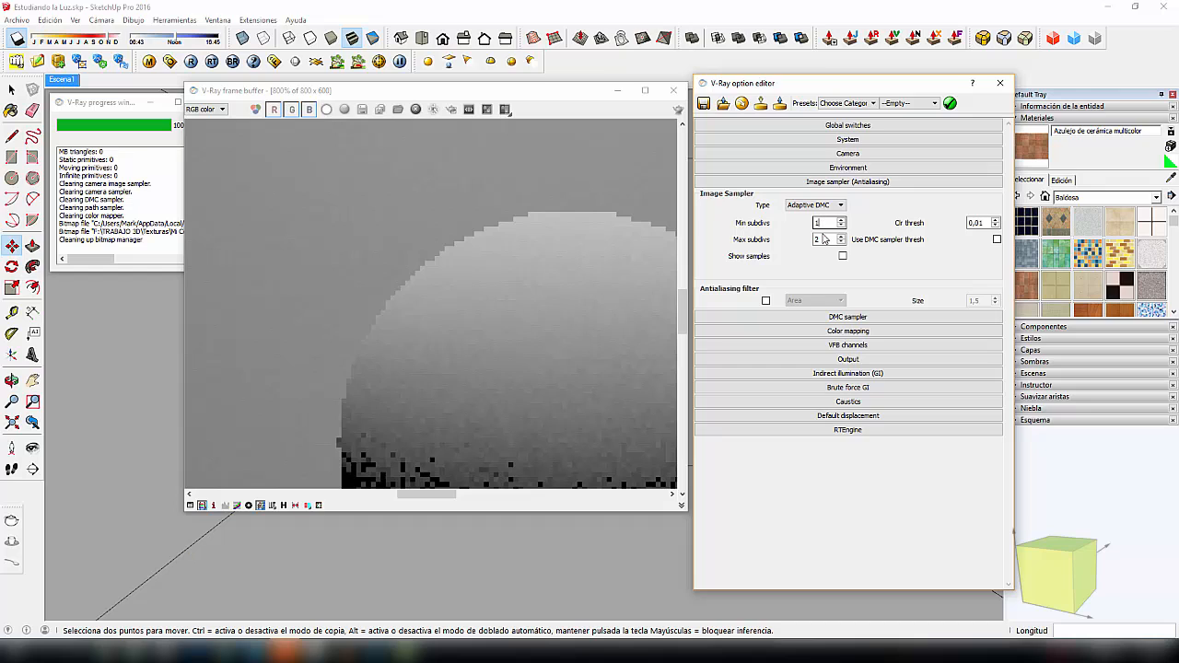
click(823, 239)
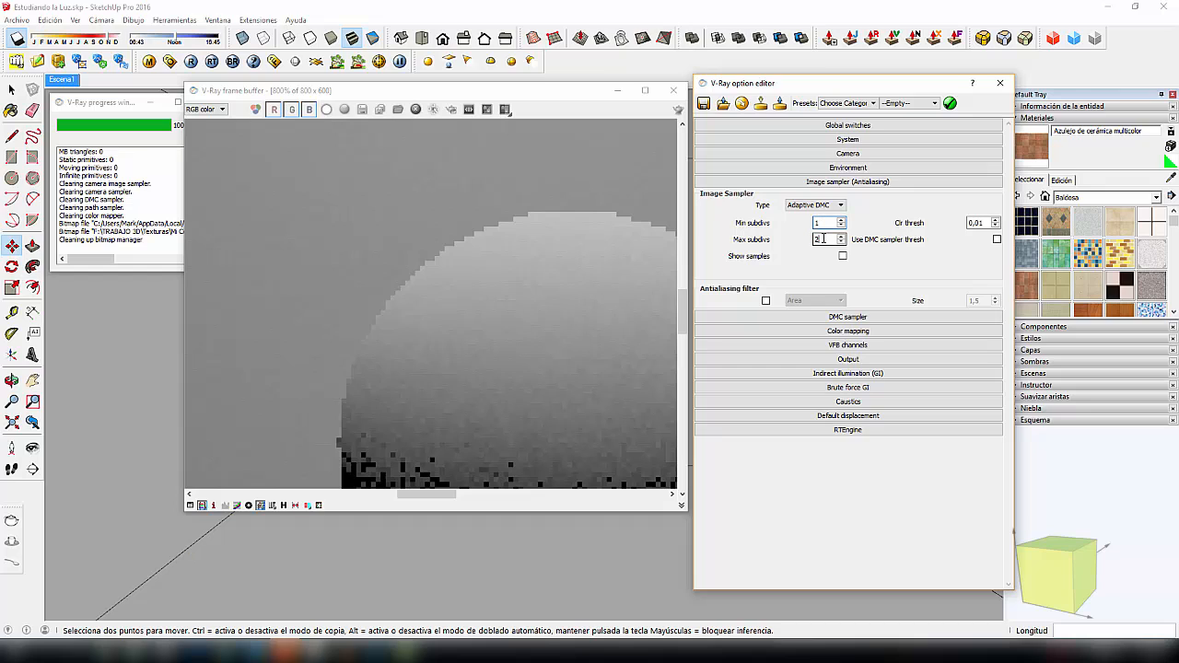
click(677, 109)
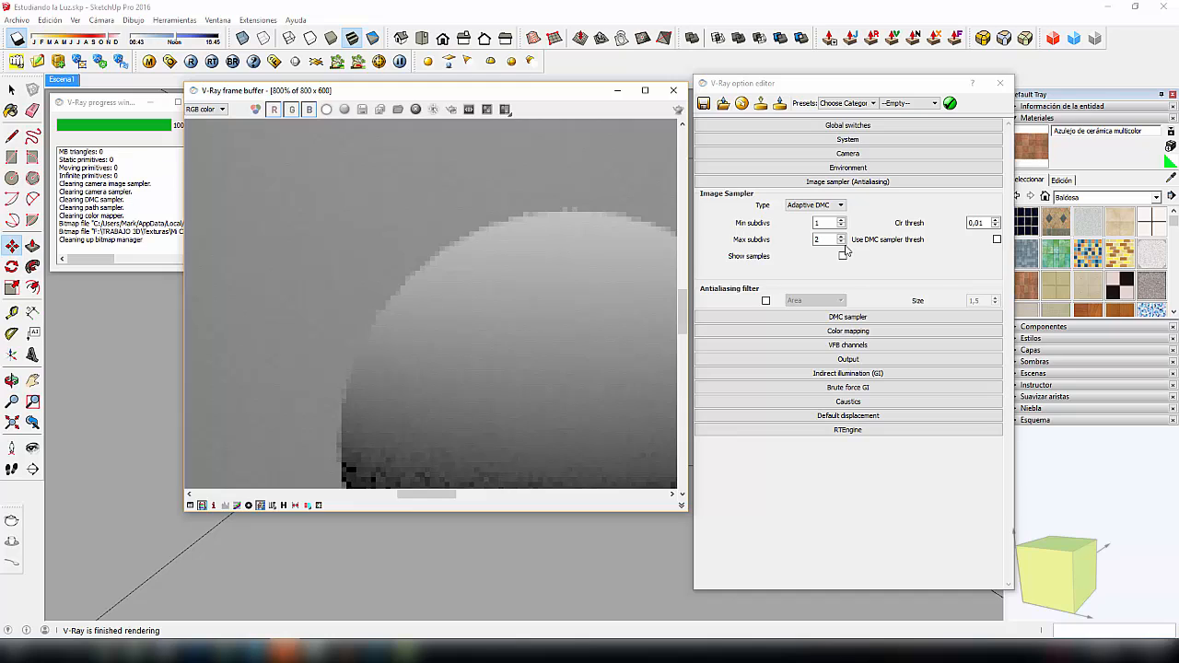
- Set the Adaptive DMC Max subdivs to 4, render again, and view the whole image at 100%
double_click(817, 239)
text(4)
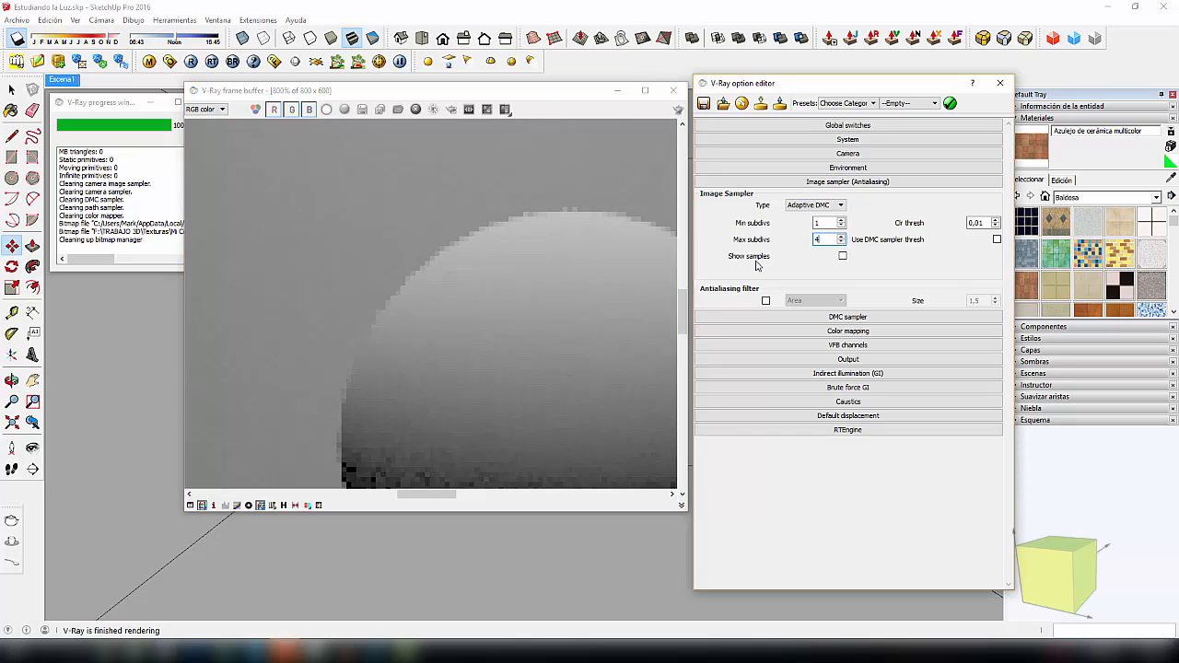
click(677, 109)
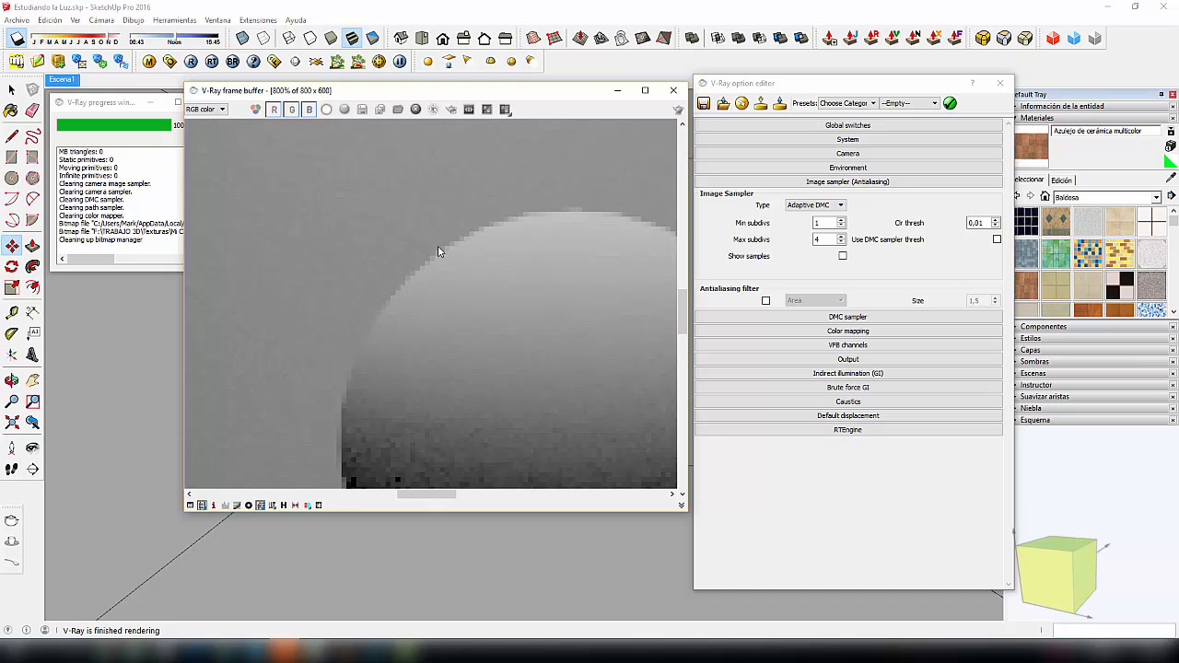
scroll(431, 254, down, 5)
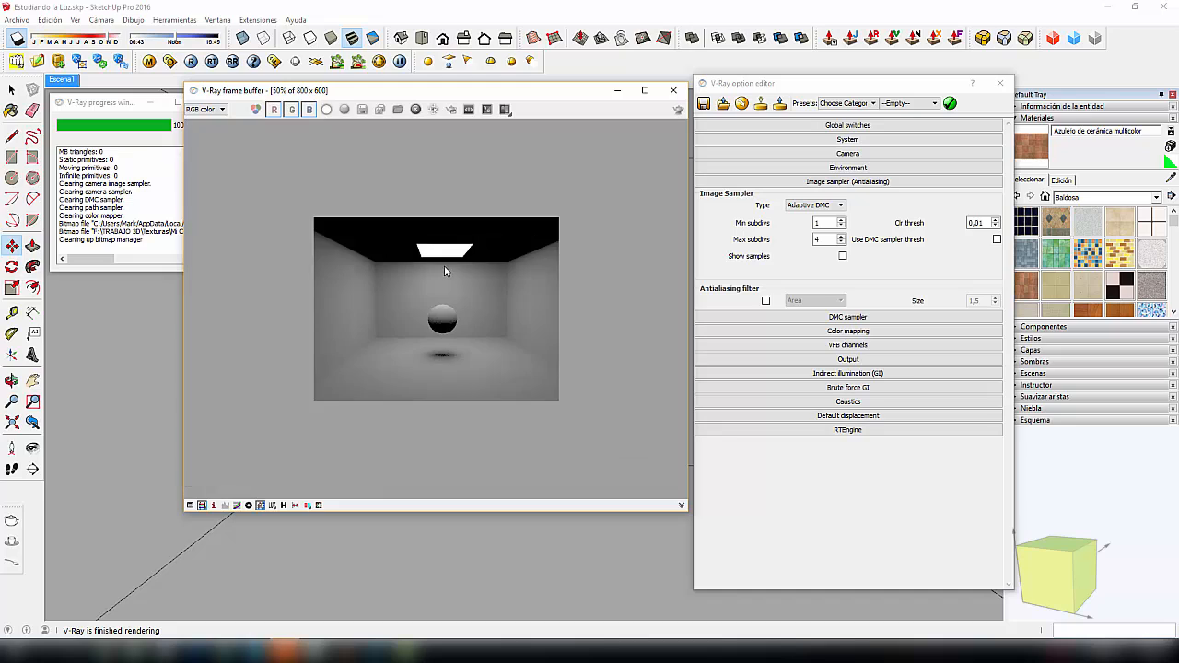
scroll(444, 268, up, 1)
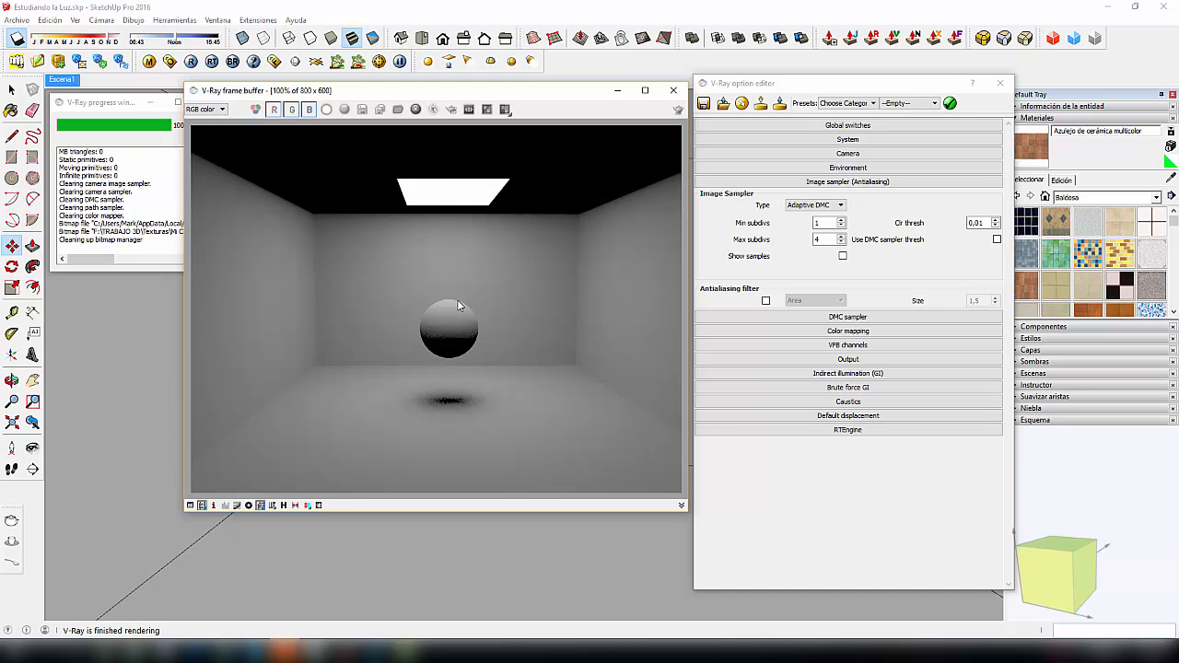
- Raise the Adaptive DMC Max subdivs to 8 and render the full room image
click(824, 240)
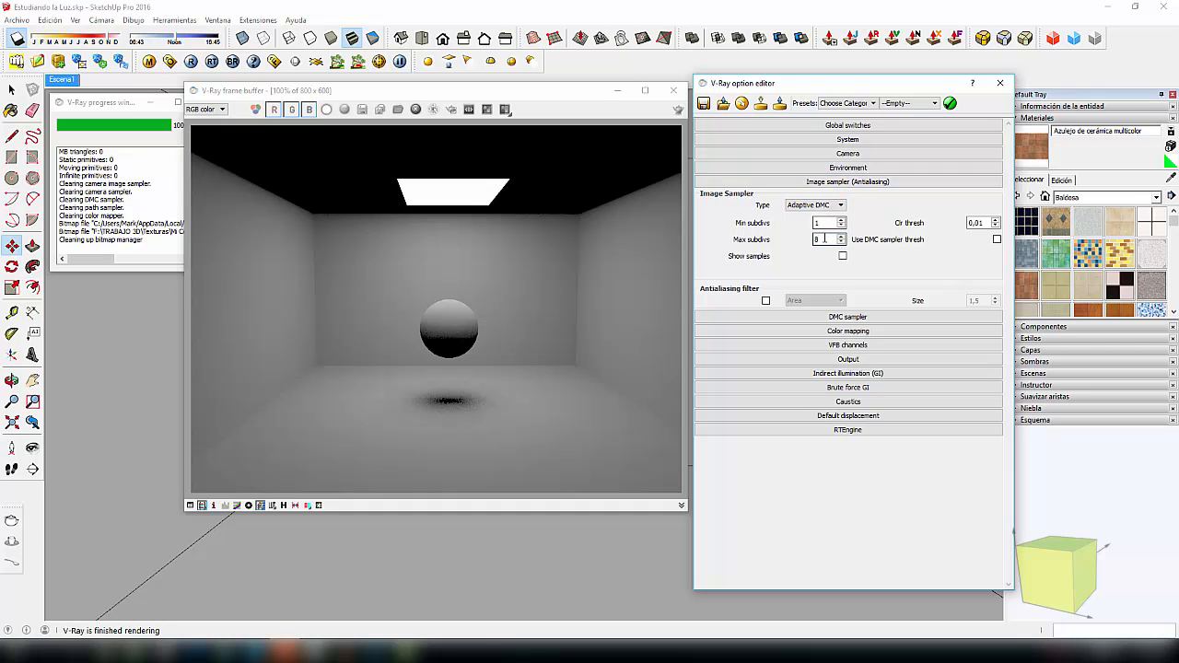
click(678, 109)
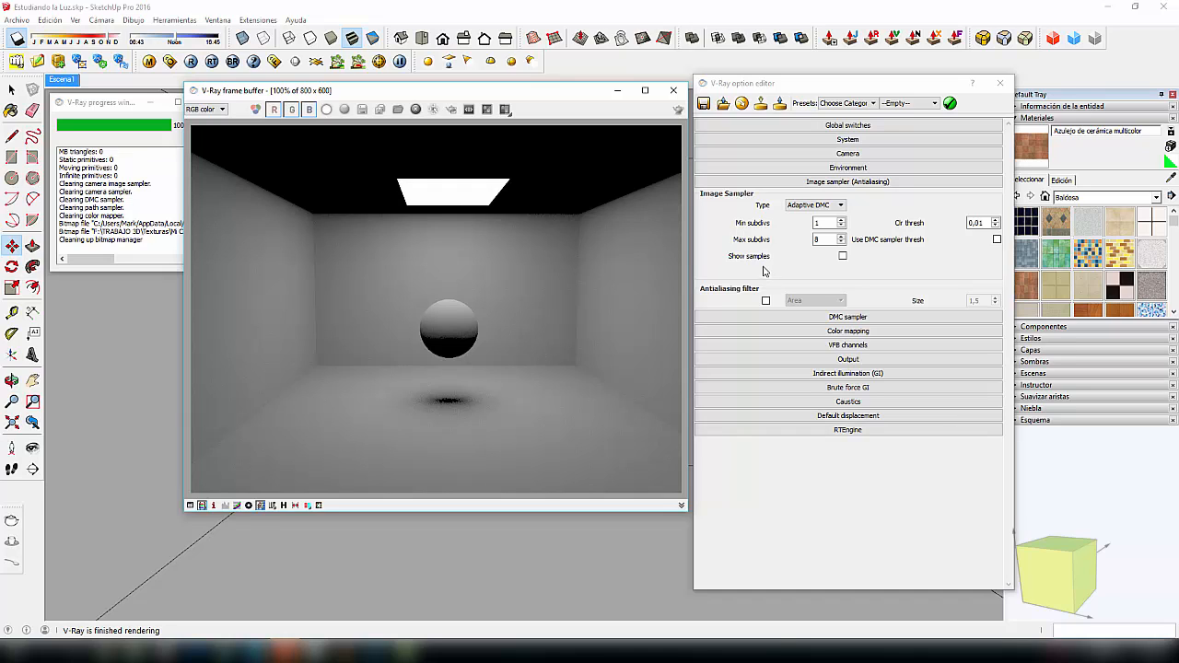
double_click(825, 239)
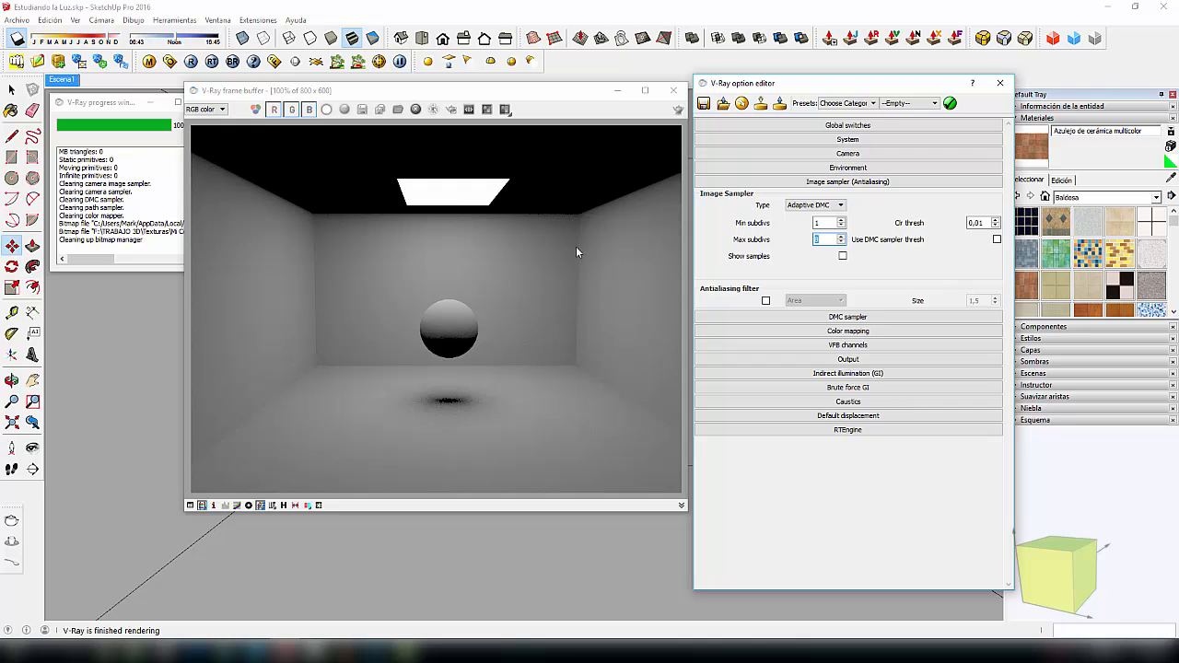
click(549, 98)
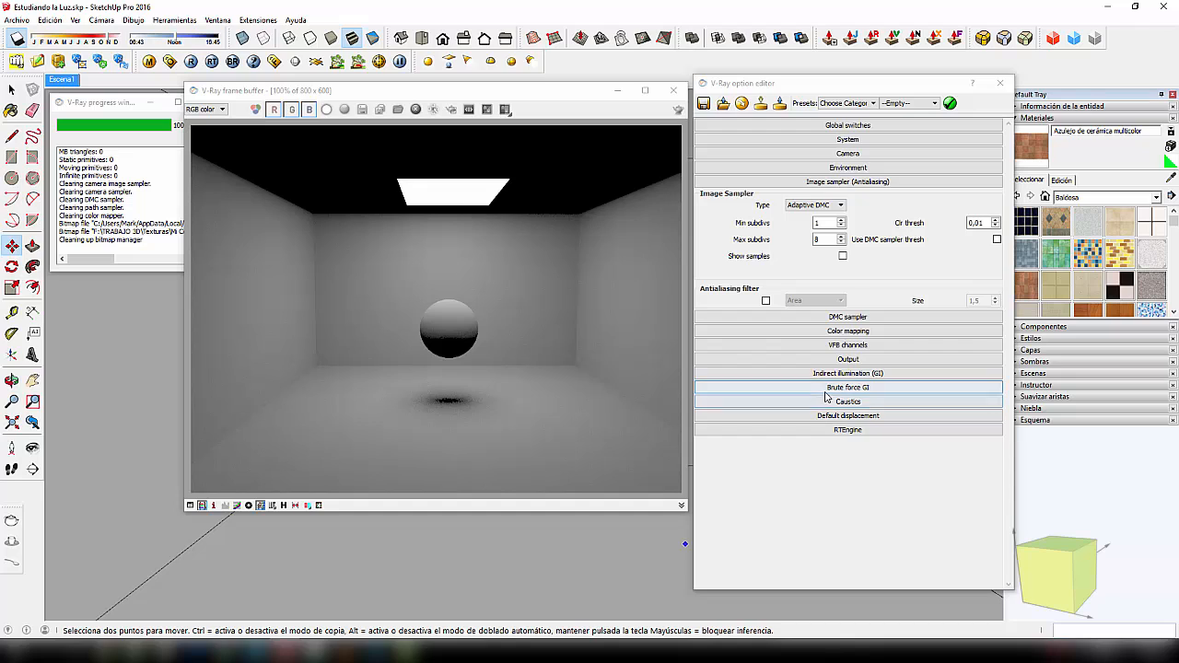
- Expand the VFB channels settings, view the render's Alpha channel, and return the frame buffer to RGB color
click(848, 345)
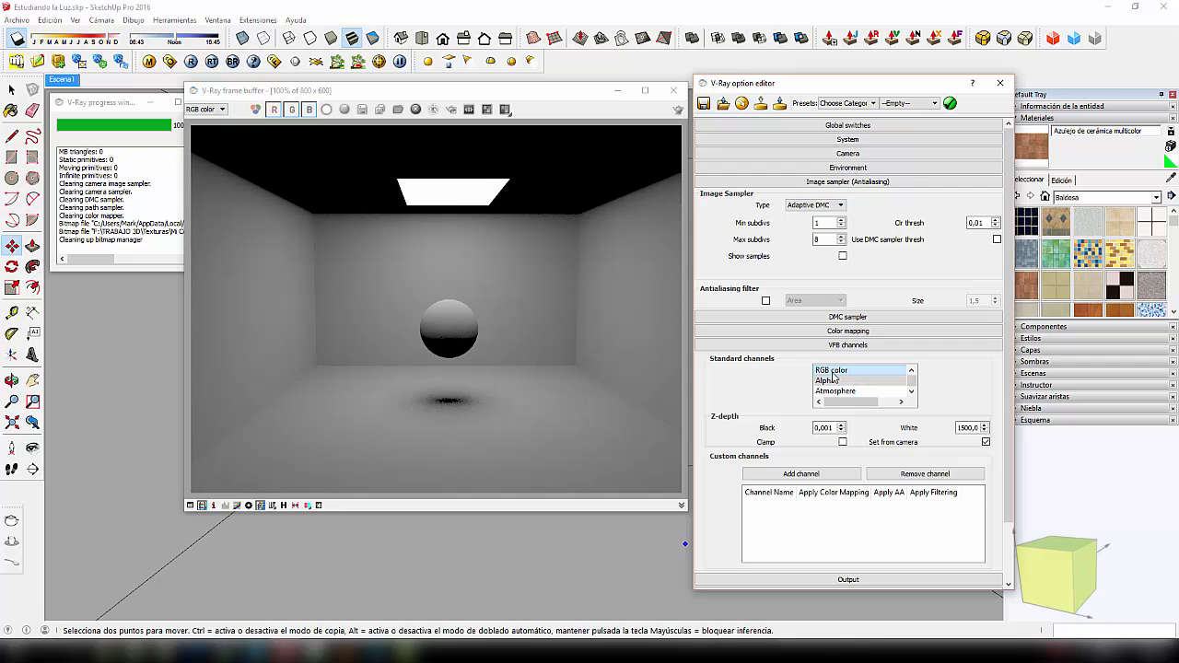
click(826, 381)
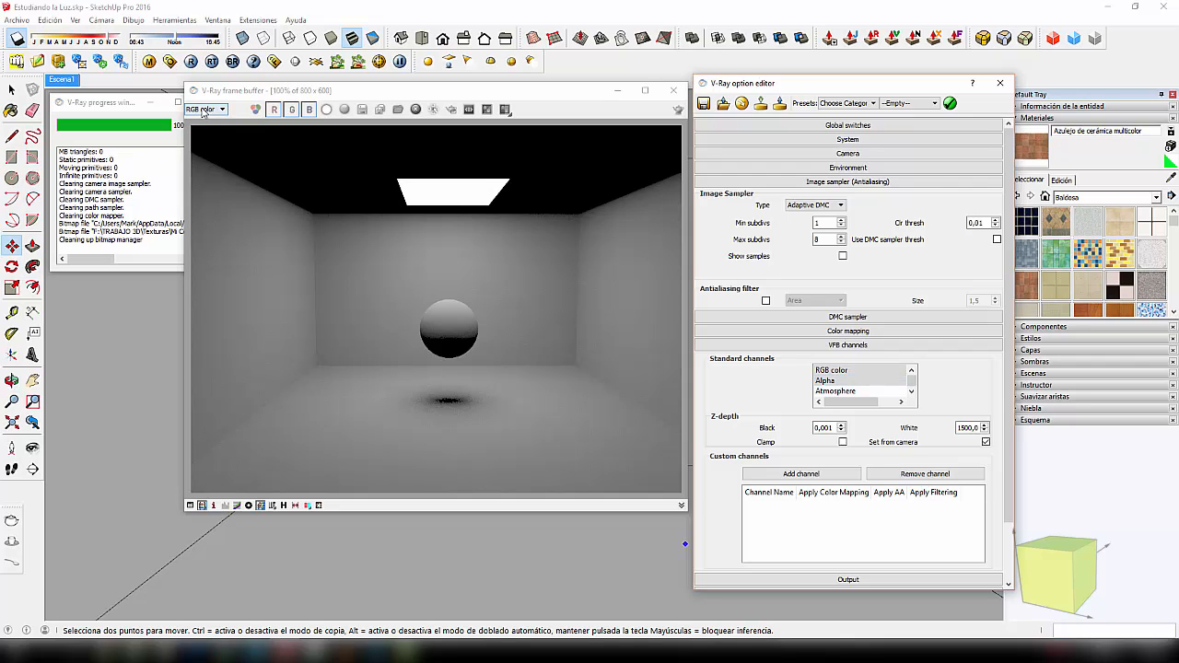
click(218, 114)
click(218, 114)
click(212, 129)
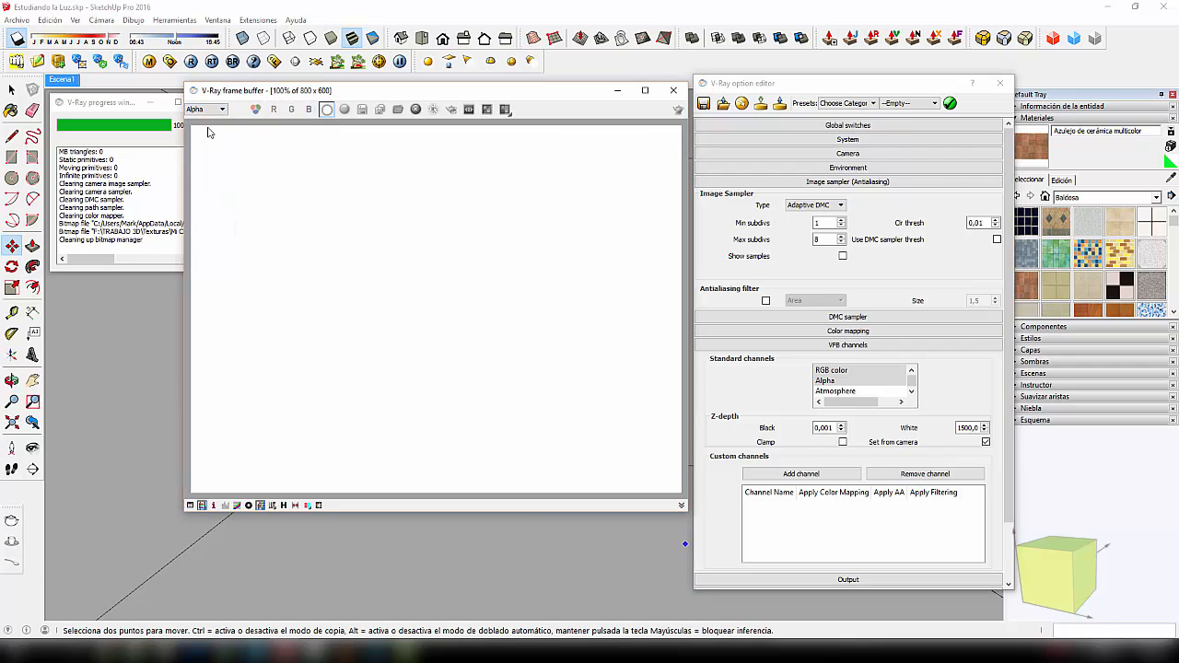
click(215, 114)
click(213, 121)
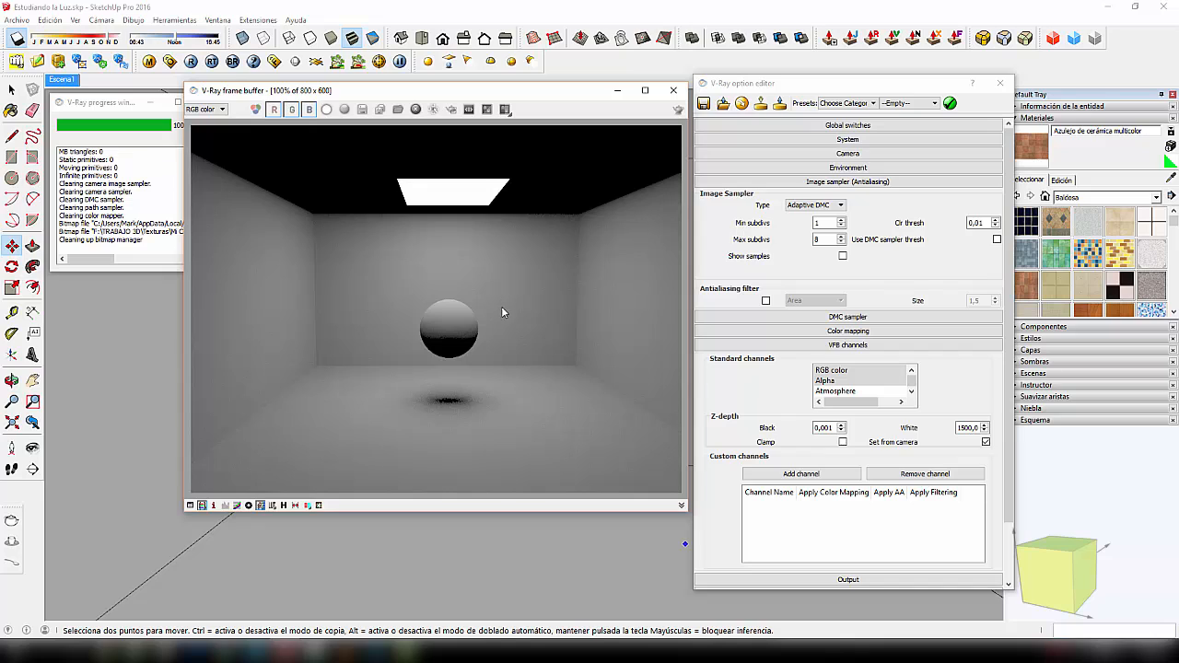
- Add Sample Rate to the standard VFB channels
click(914, 392)
click(913, 391)
click(913, 392)
click(913, 391)
click(913, 392)
click(914, 393)
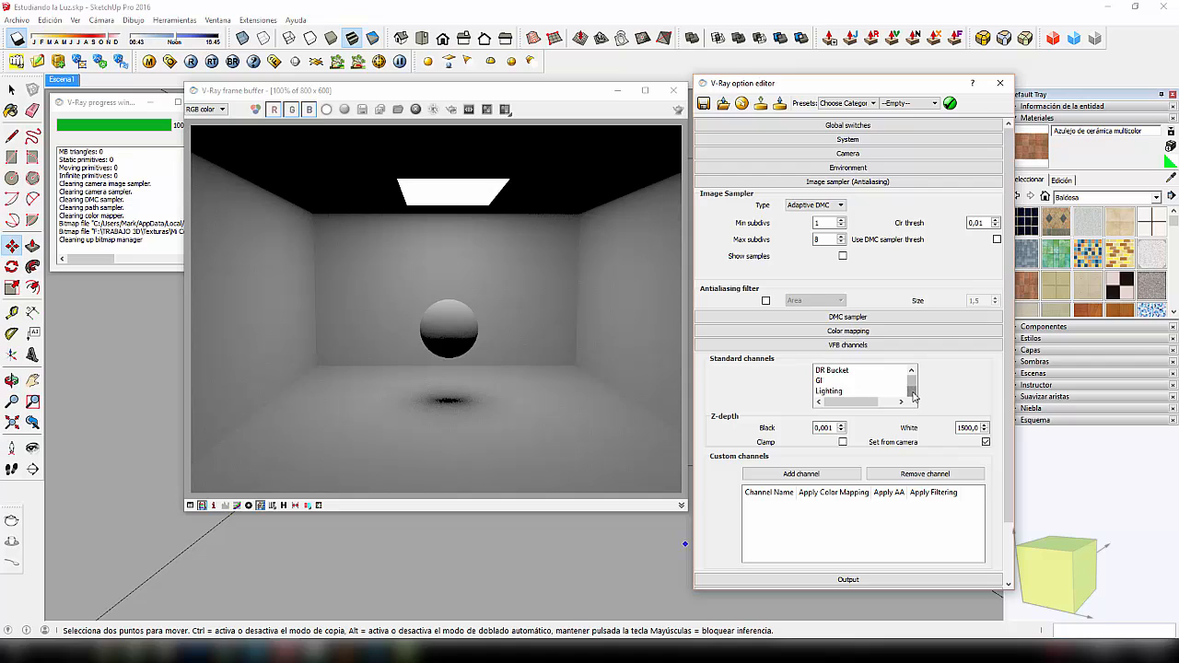
click(914, 393)
click(913, 393)
click(914, 394)
click(914, 394)
click(913, 393)
click(914, 393)
click(914, 393)
click(913, 393)
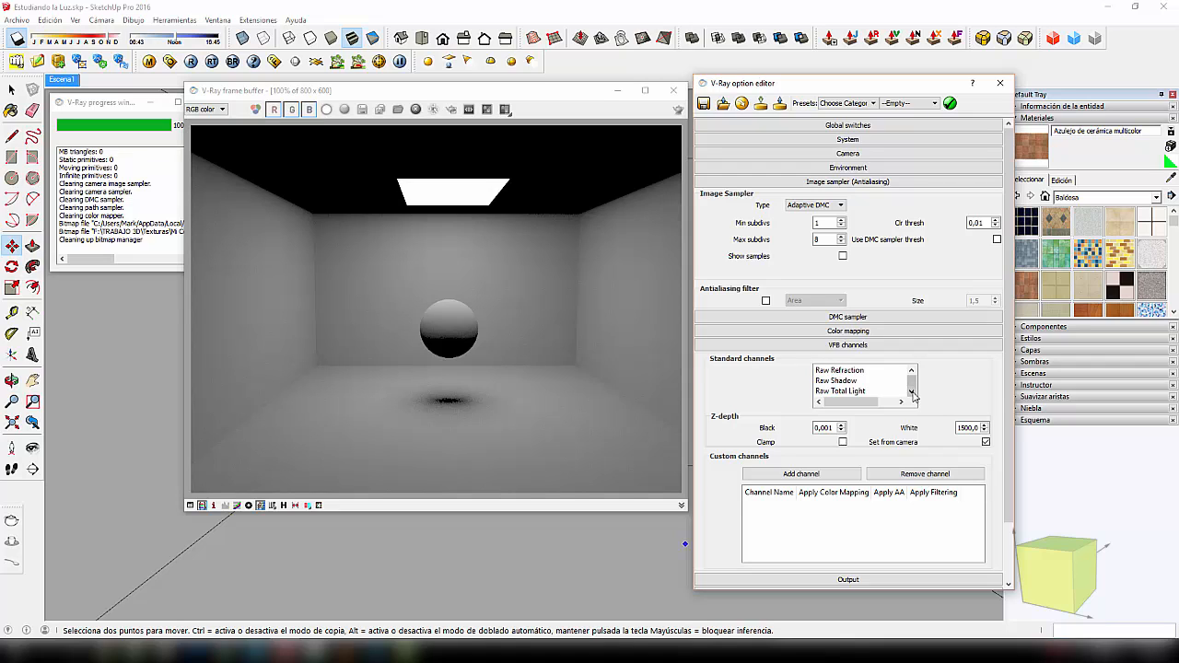
click(914, 393)
click(913, 393)
click(913, 394)
click(913, 393)
click(913, 393)
click(913, 394)
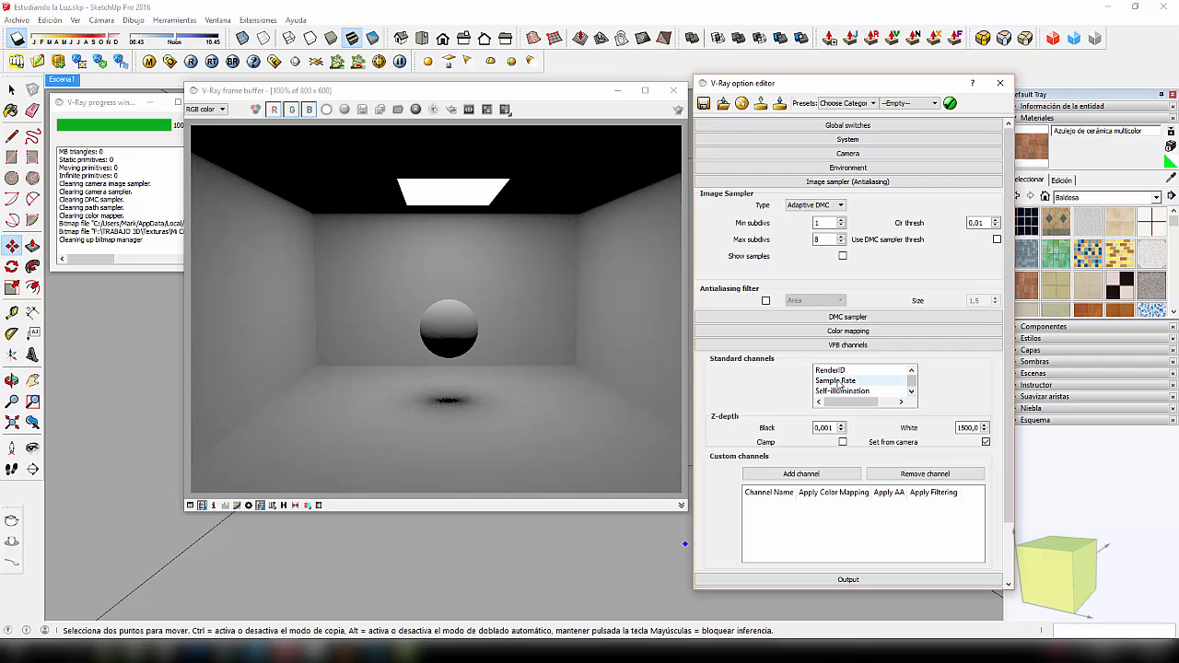
click(840, 381)
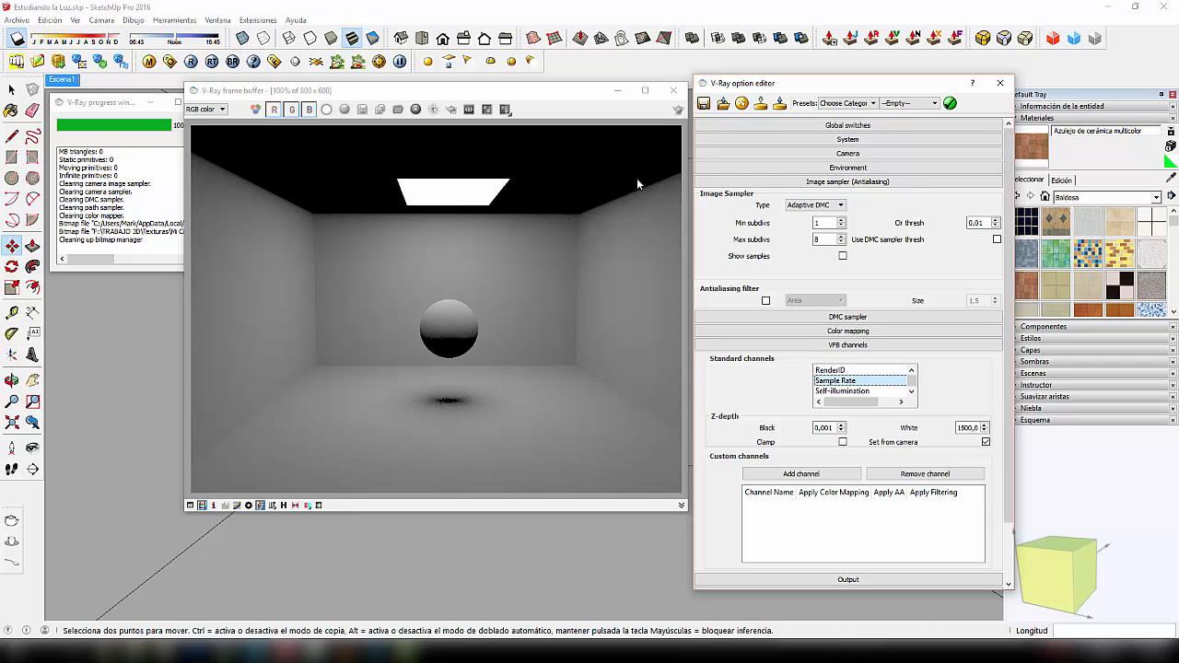
- Render the room again and display the Sample Rate channel in the frame buffer
click(678, 111)
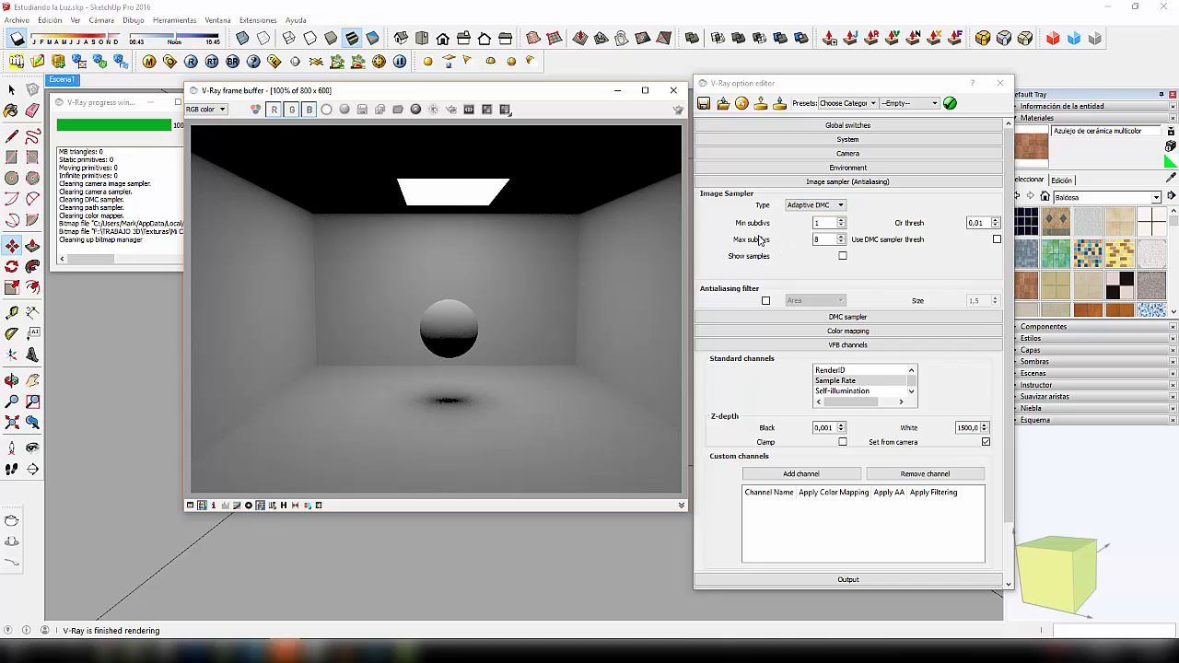
click(204, 109)
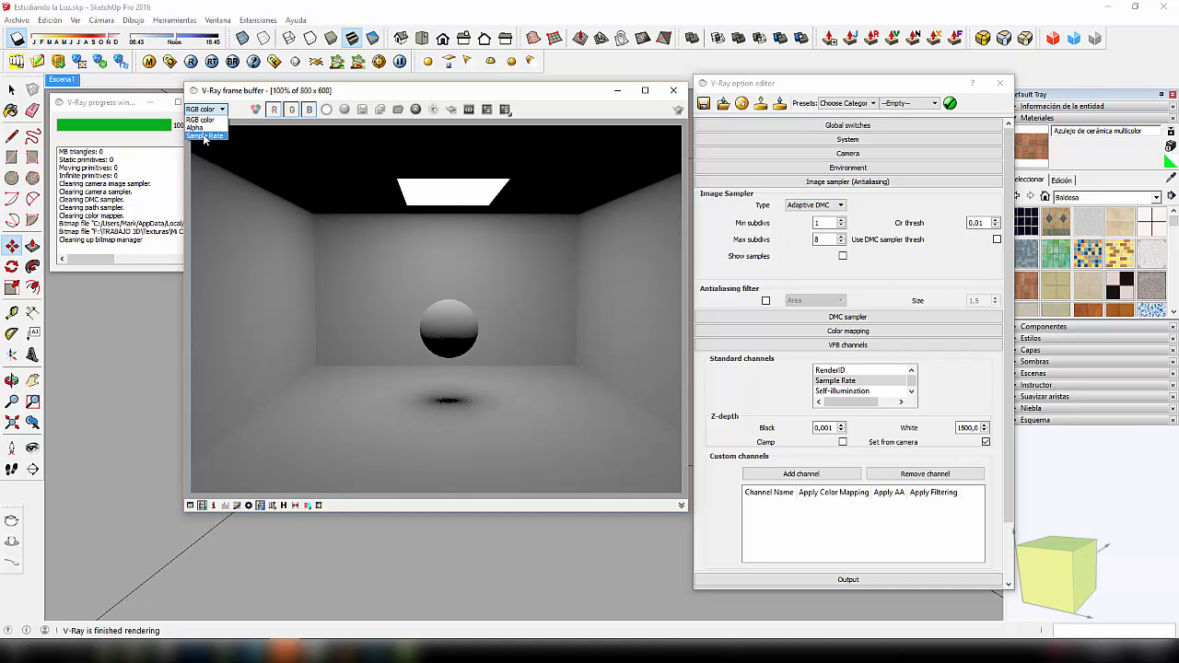
click(204, 130)
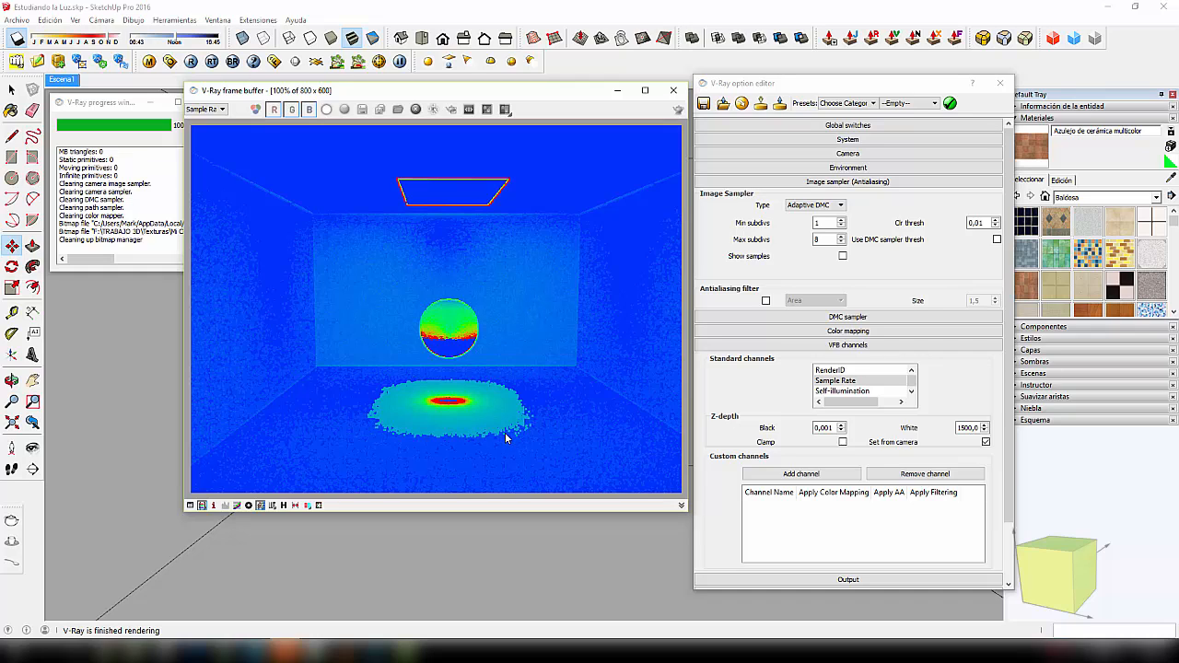
- Set the Adaptive DMC Max subdivs to 12 and render the Sample Rate channel again, keeping Clr thresh at 0,01
double_click(823, 240)
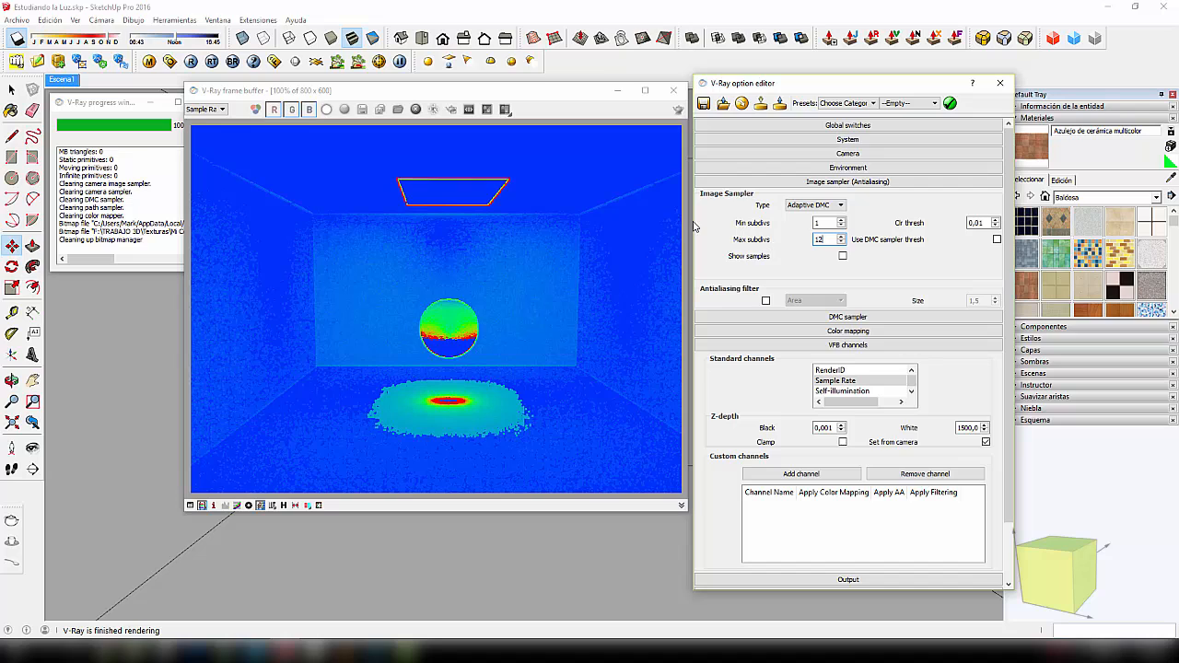
click(678, 109)
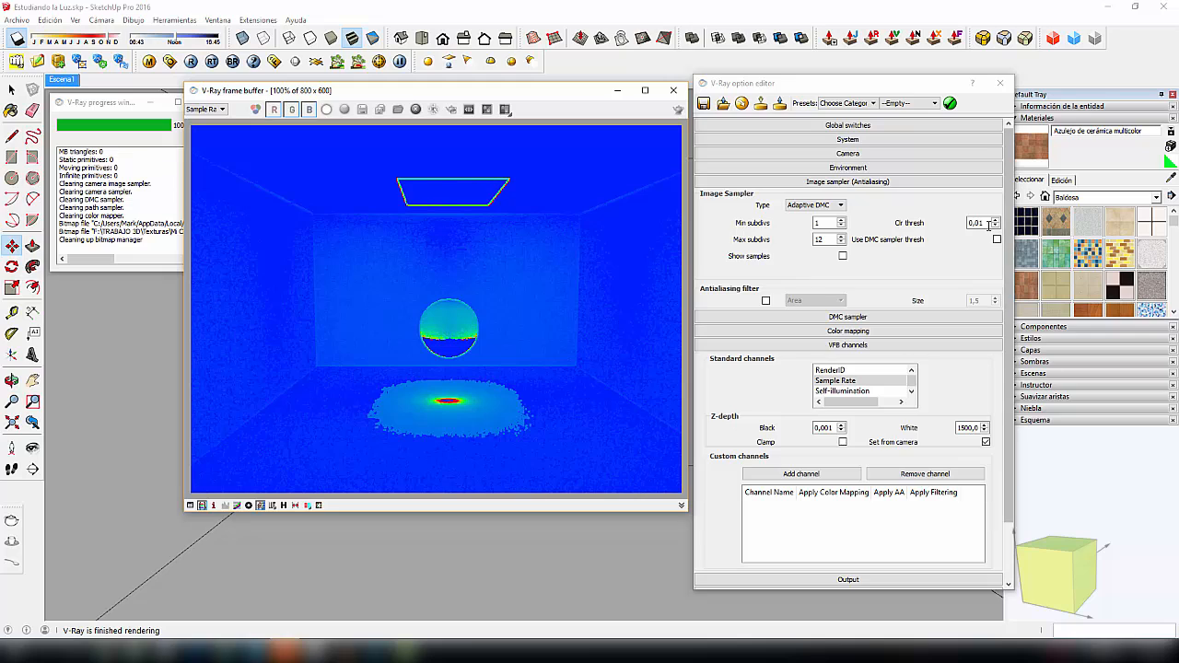
double_click(976, 223)
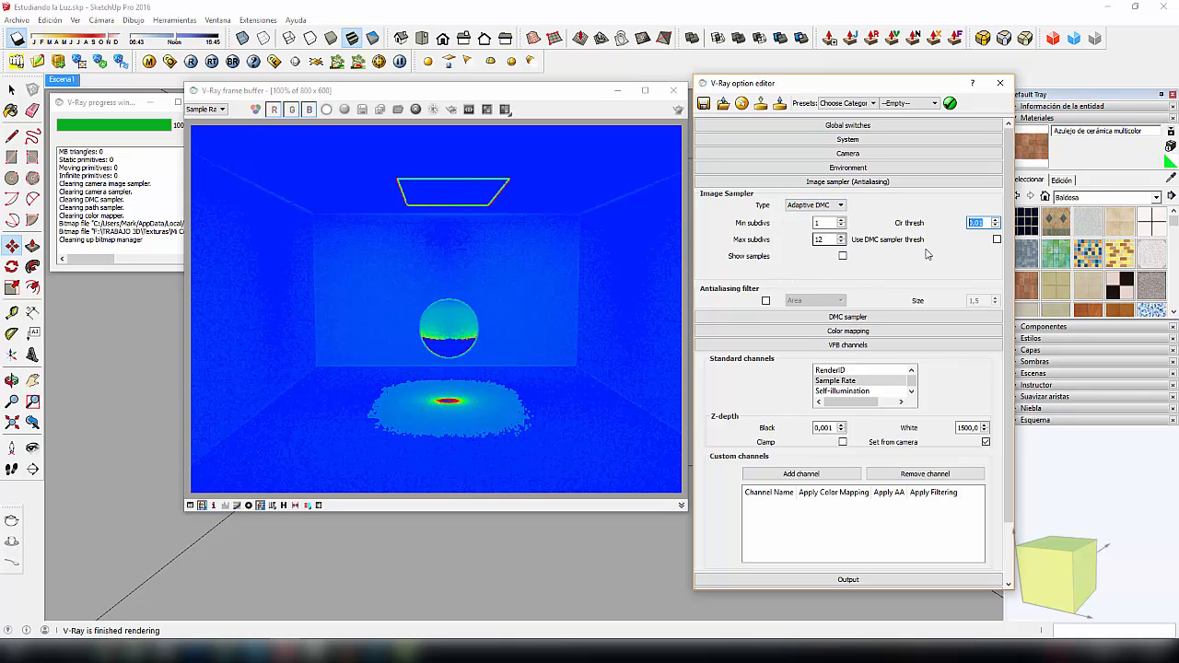
click(988, 225)
- Paint the room's back wall with the black-and-white checkered tile material and render the Sample Rate channel again
drag(582, 98, 521, 106)
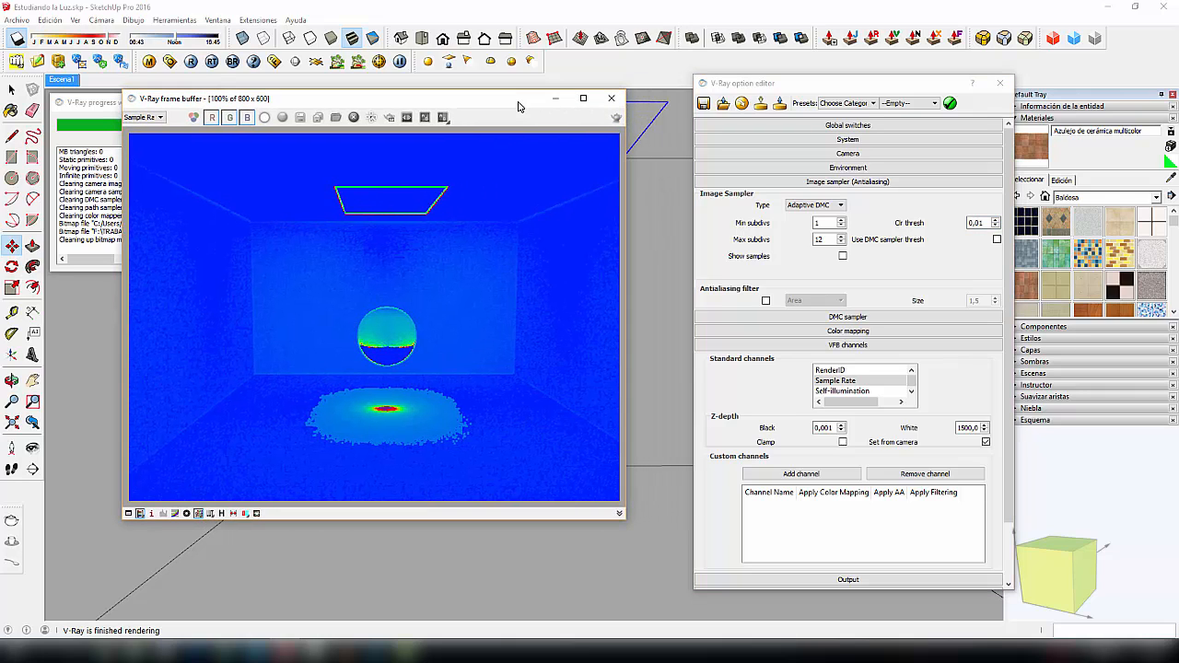
click(613, 99)
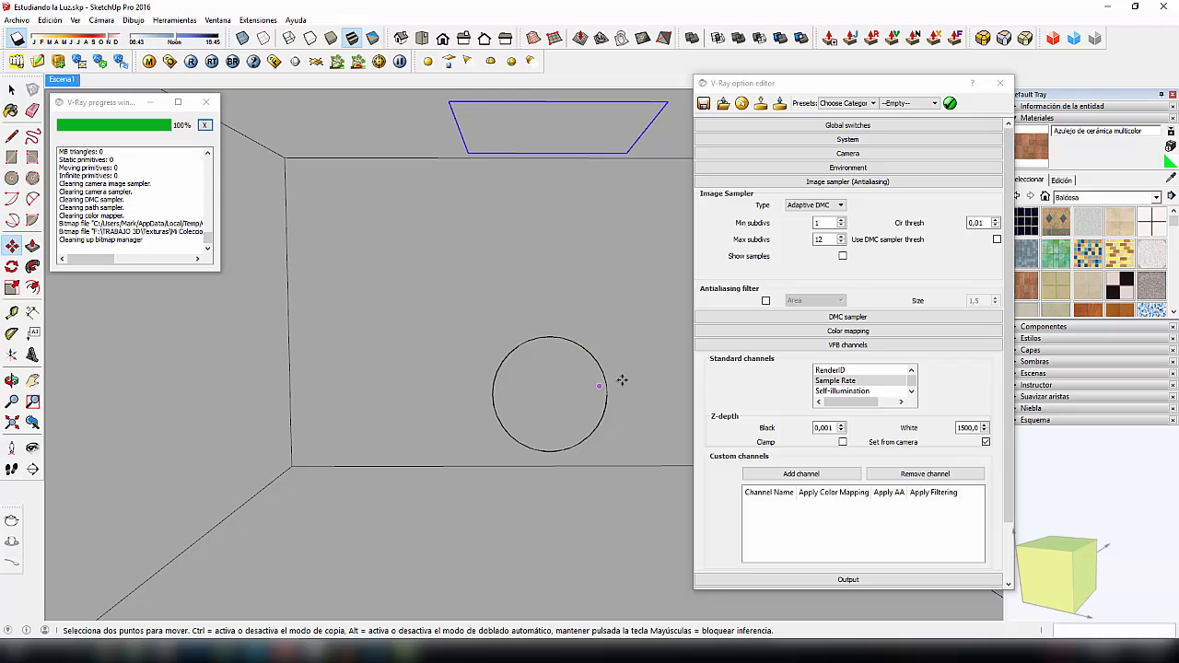
click(1127, 291)
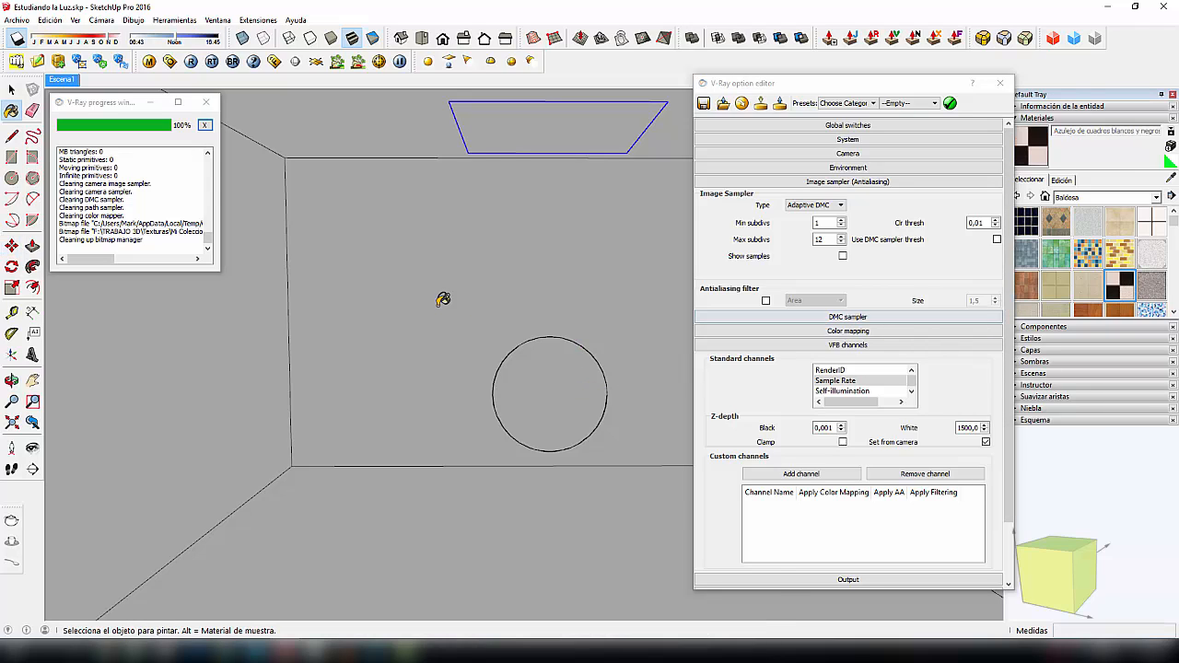
click(324, 388)
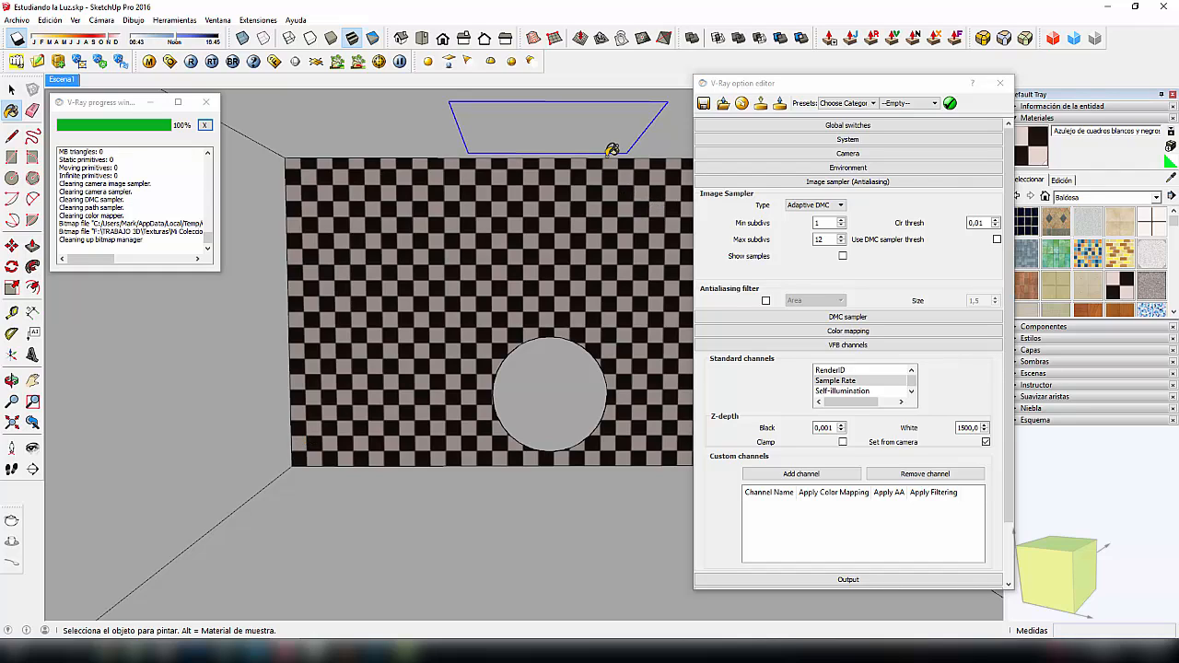
click(191, 61)
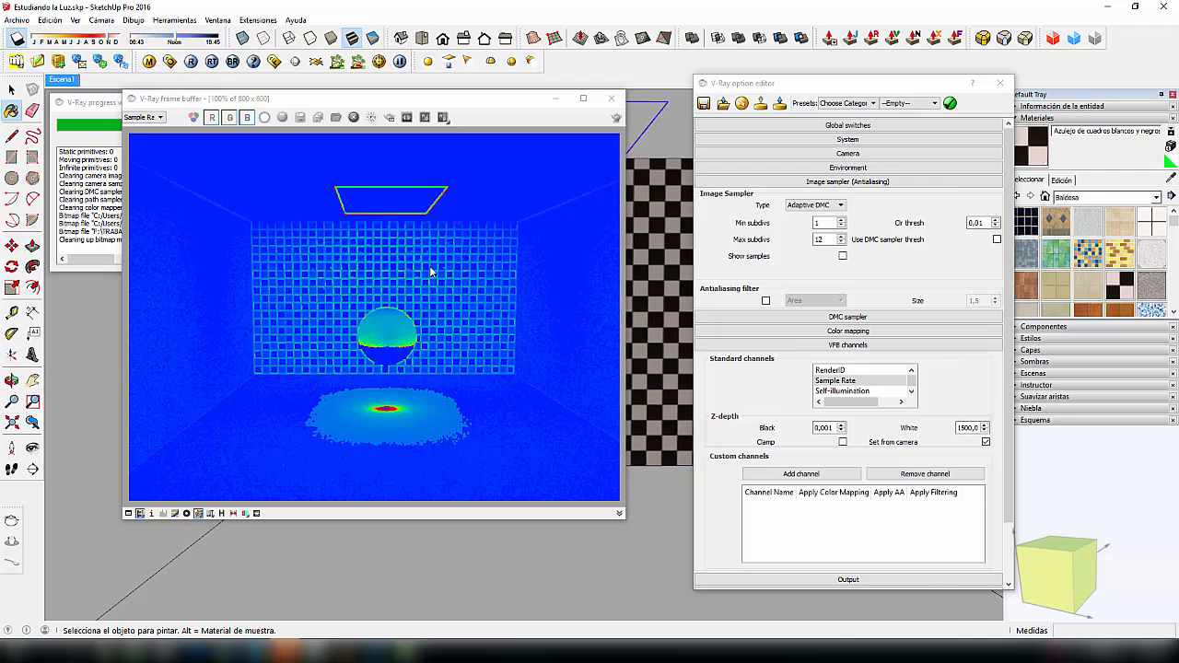
- Inspect the sampling around the checker edges, set the Adaptive DMC Clr thresh to 0,5 and render again
drag(985, 222, 915, 241)
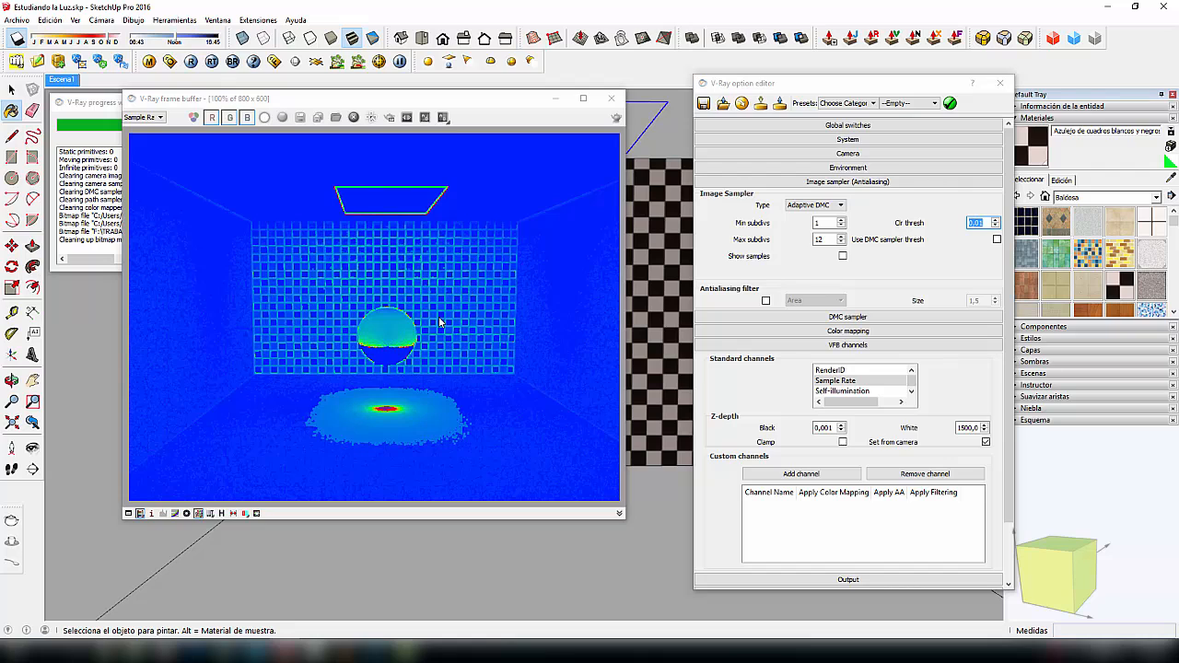
scroll(439, 322, up, 3)
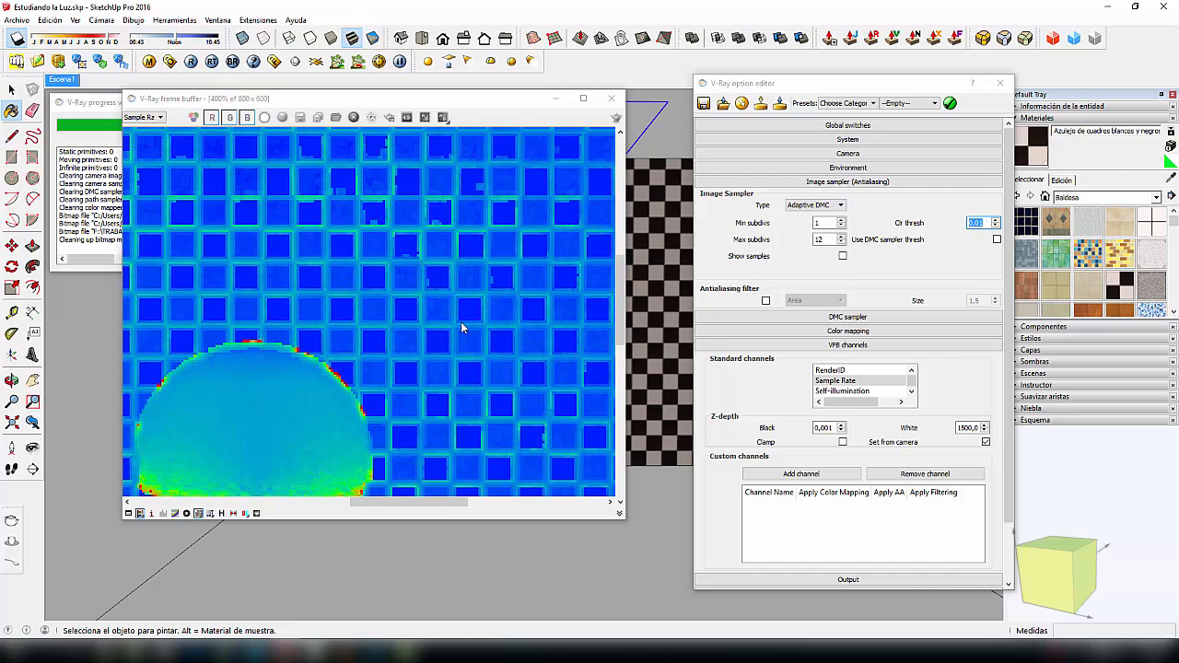
scroll(460, 321, down, 2)
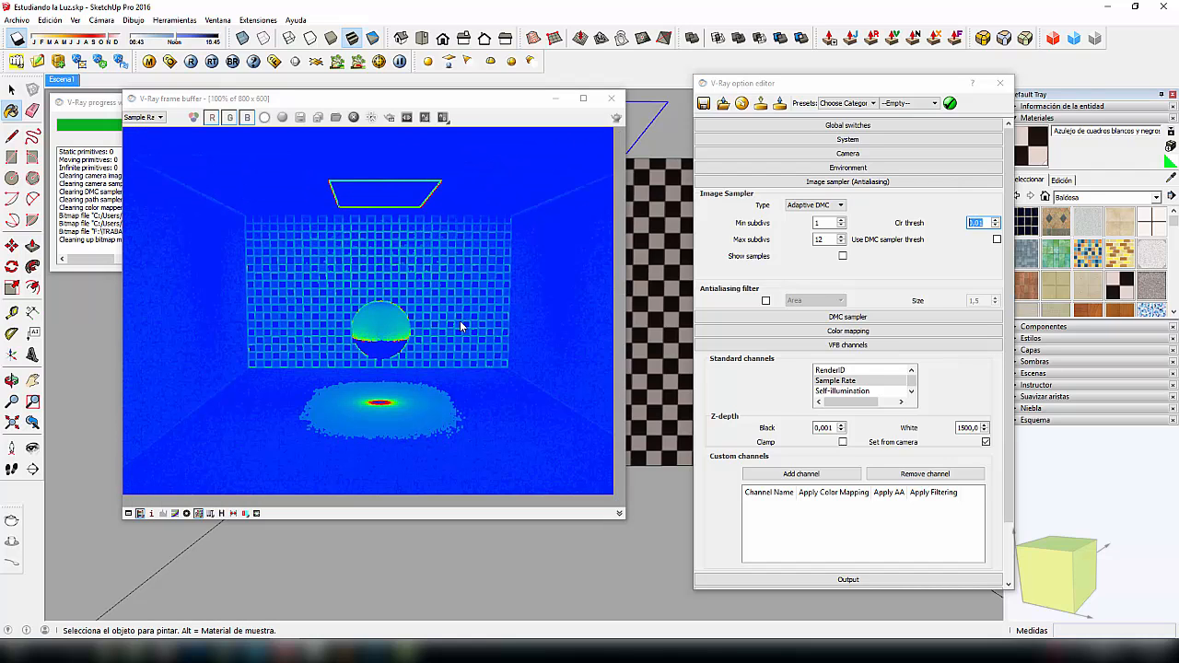
click(976, 223)
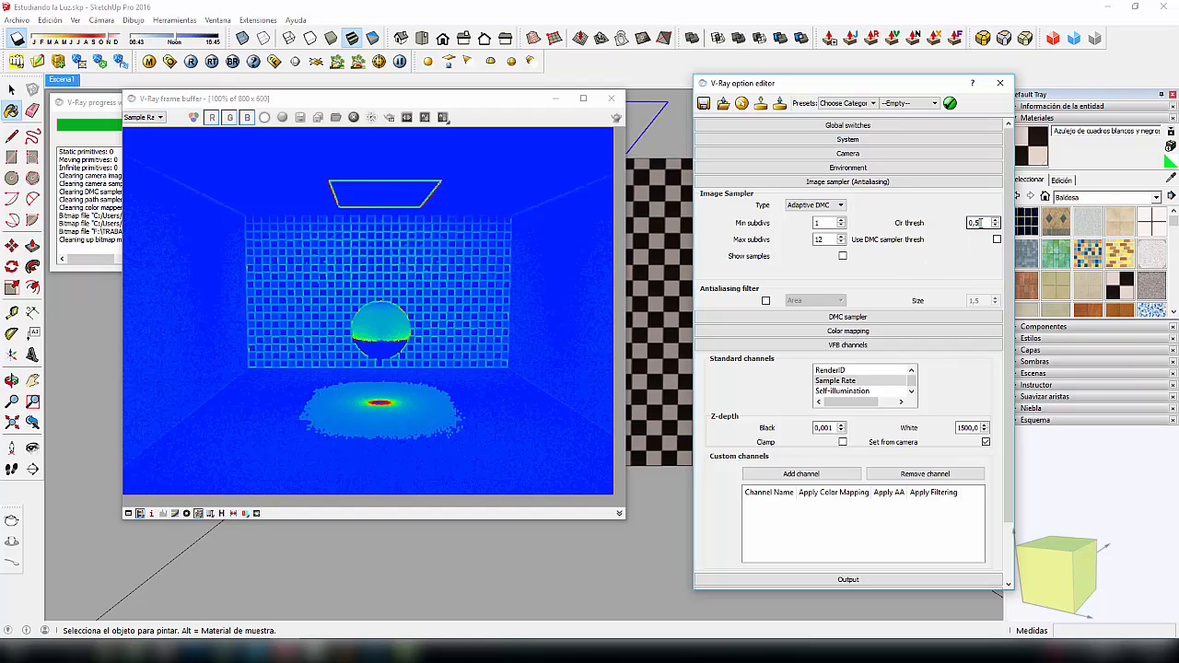
click(995, 220)
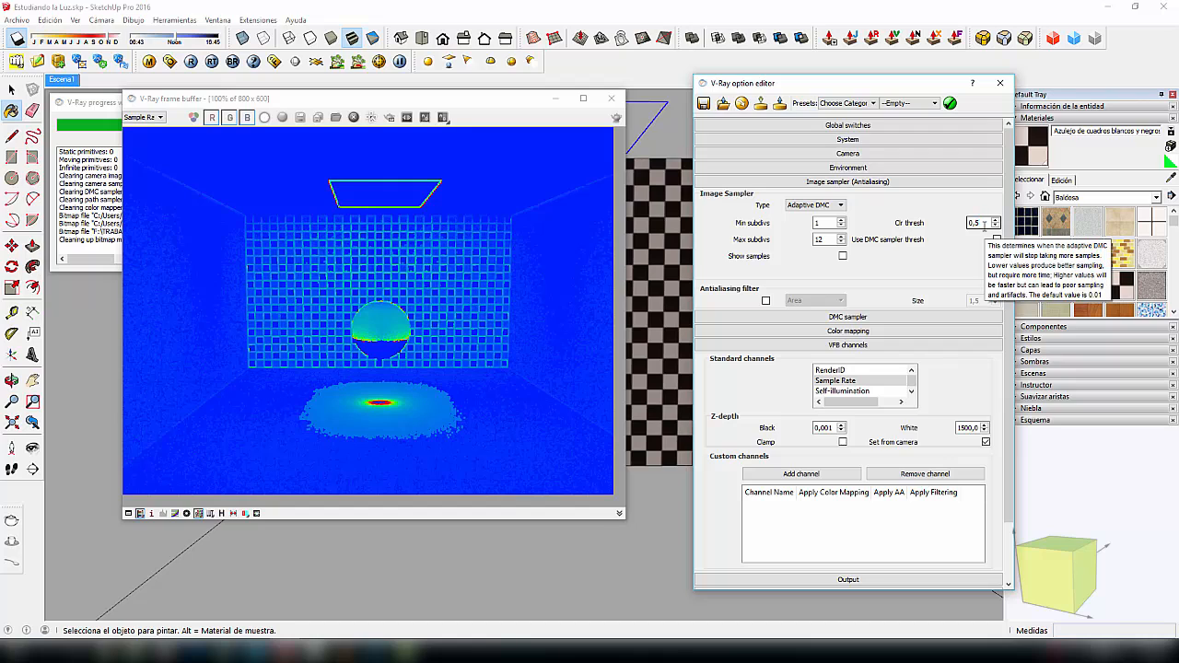
click(548, 258)
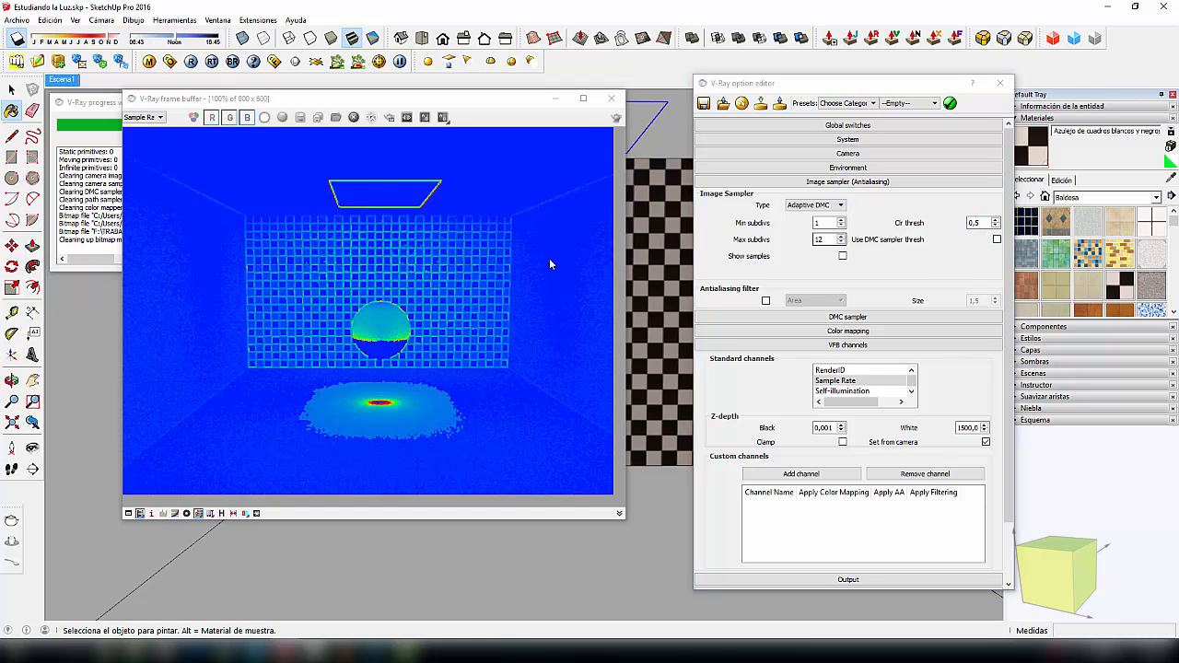
click(616, 116)
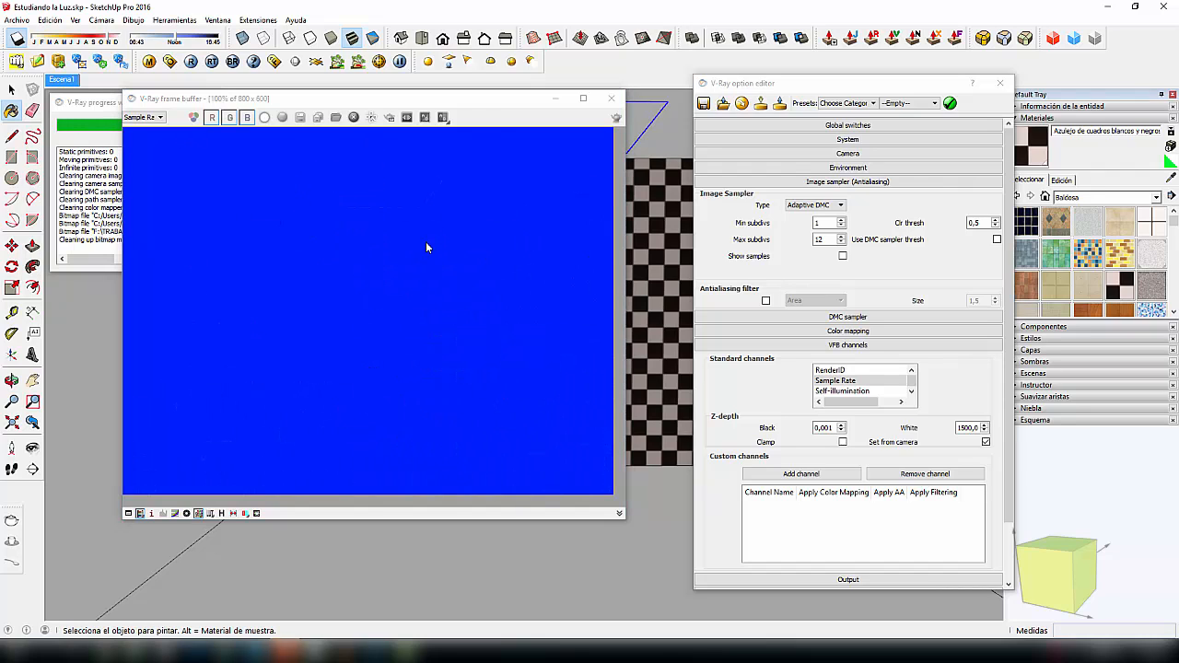
- Set the Adaptive DMC Clr thresh to 0,003
click(723, 281)
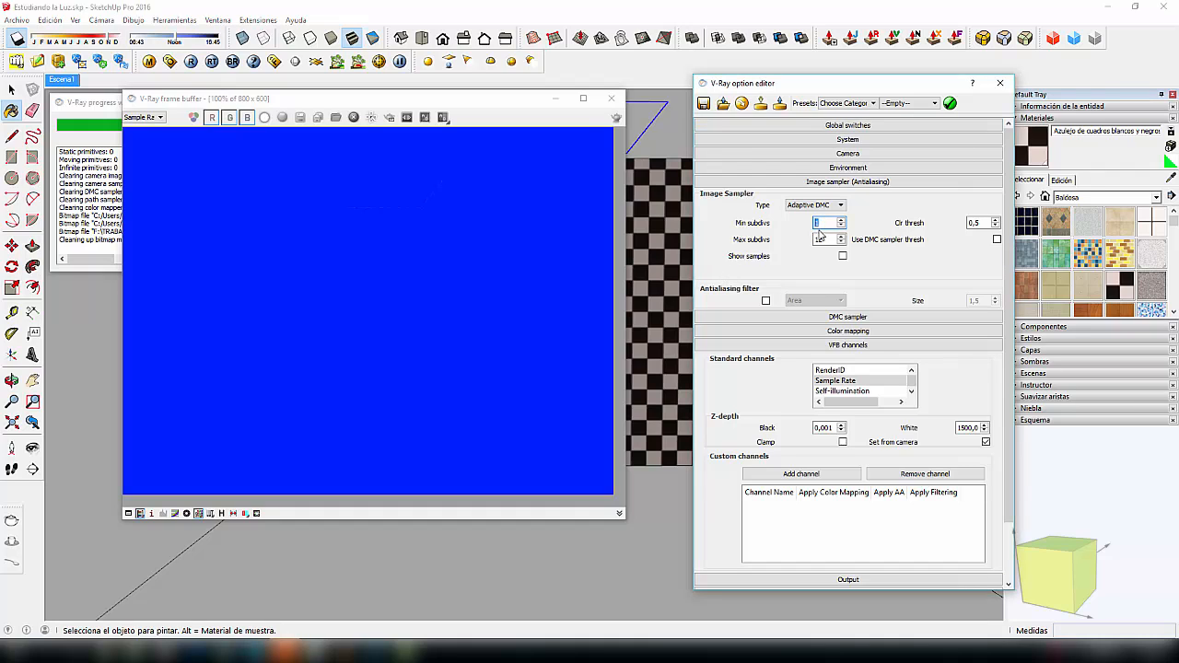
click(533, 274)
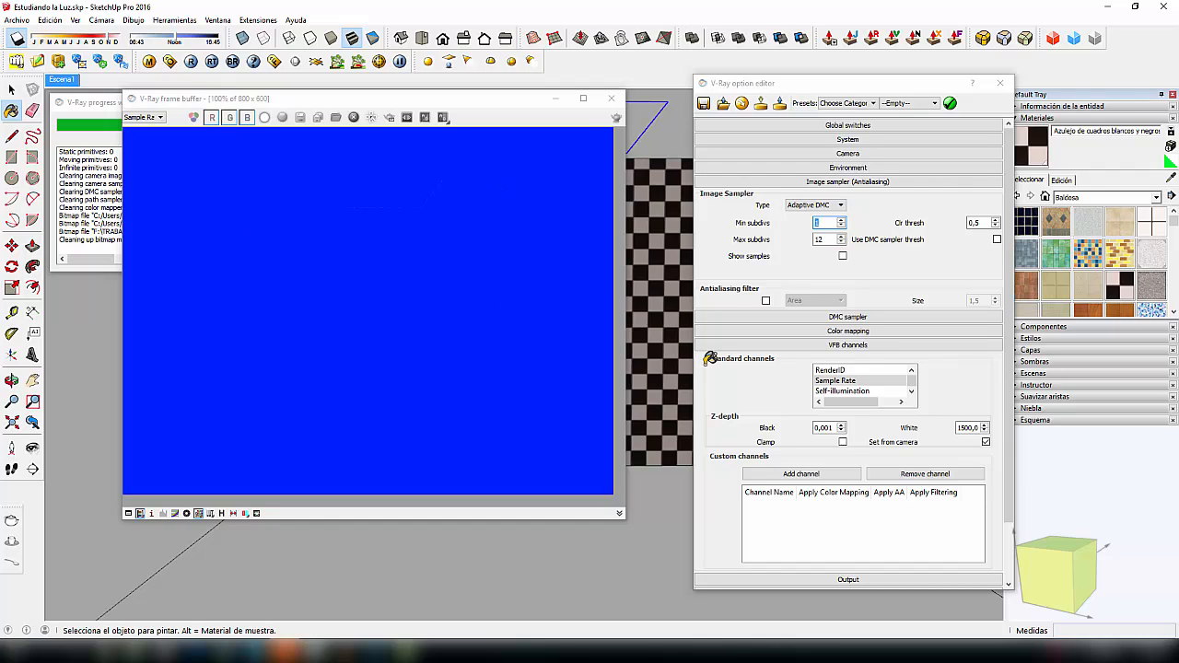
click(981, 222)
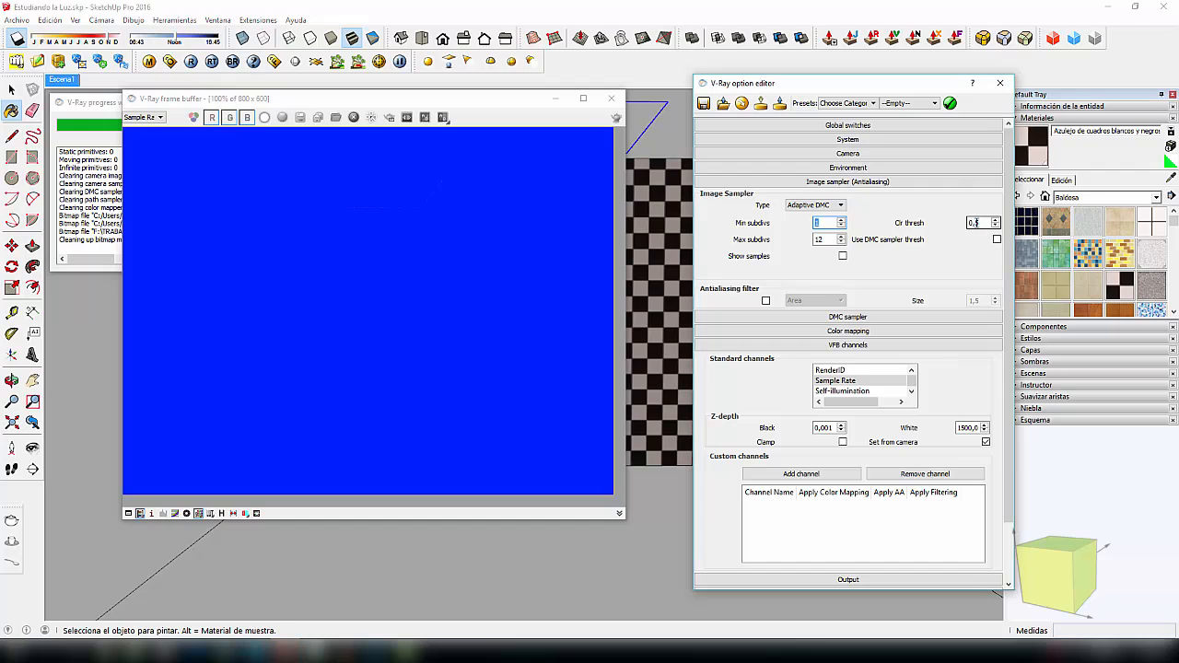
double_click(976, 222)
mouse_move(973, 229)
click(823, 223)
drag(823, 223, 783, 230)
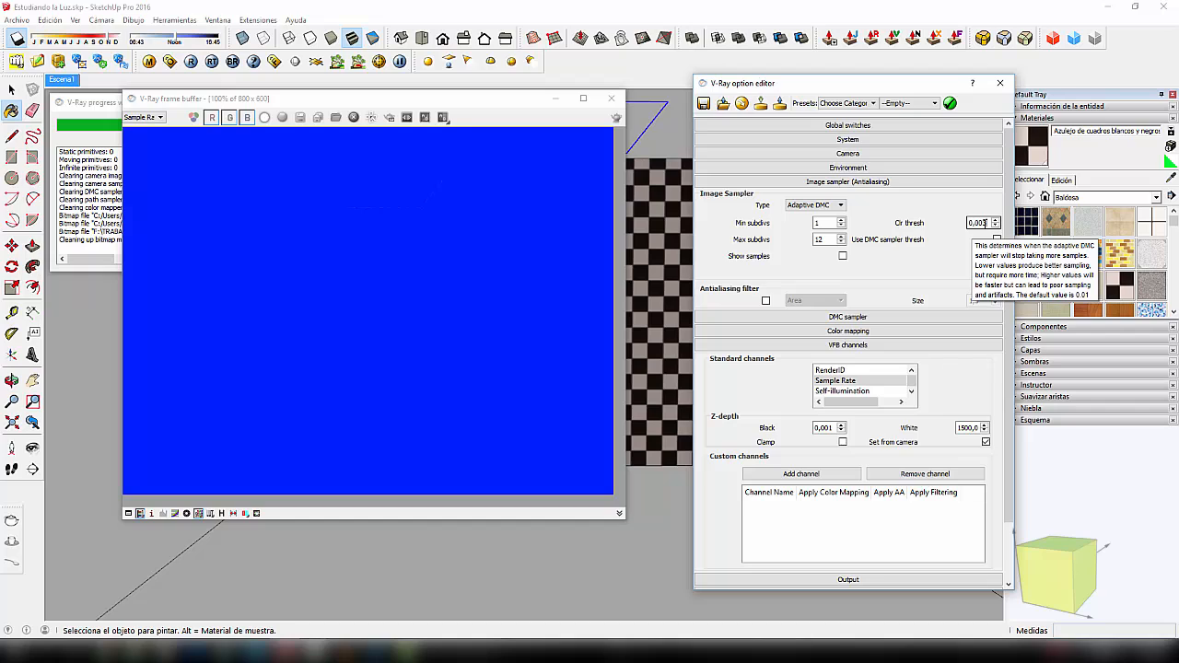
- Render the Sample Rate channel again with Max subdivs at 12, and return to the Select tool
double_click(822, 238)
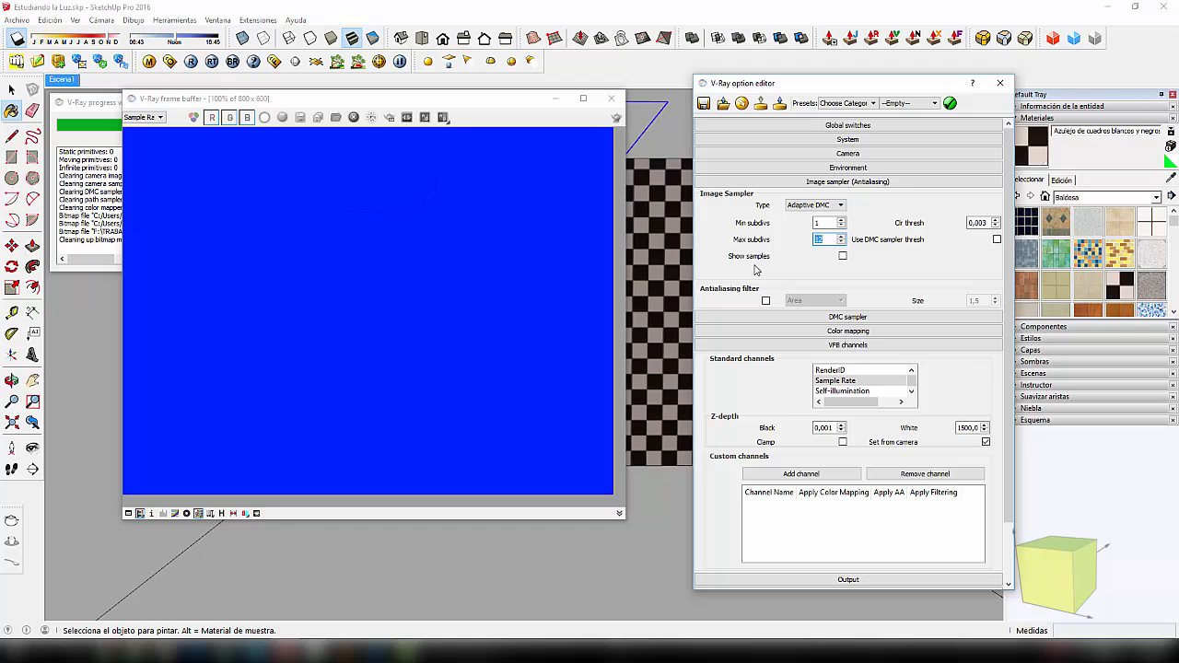
key(shift+Tab)
click(989, 222)
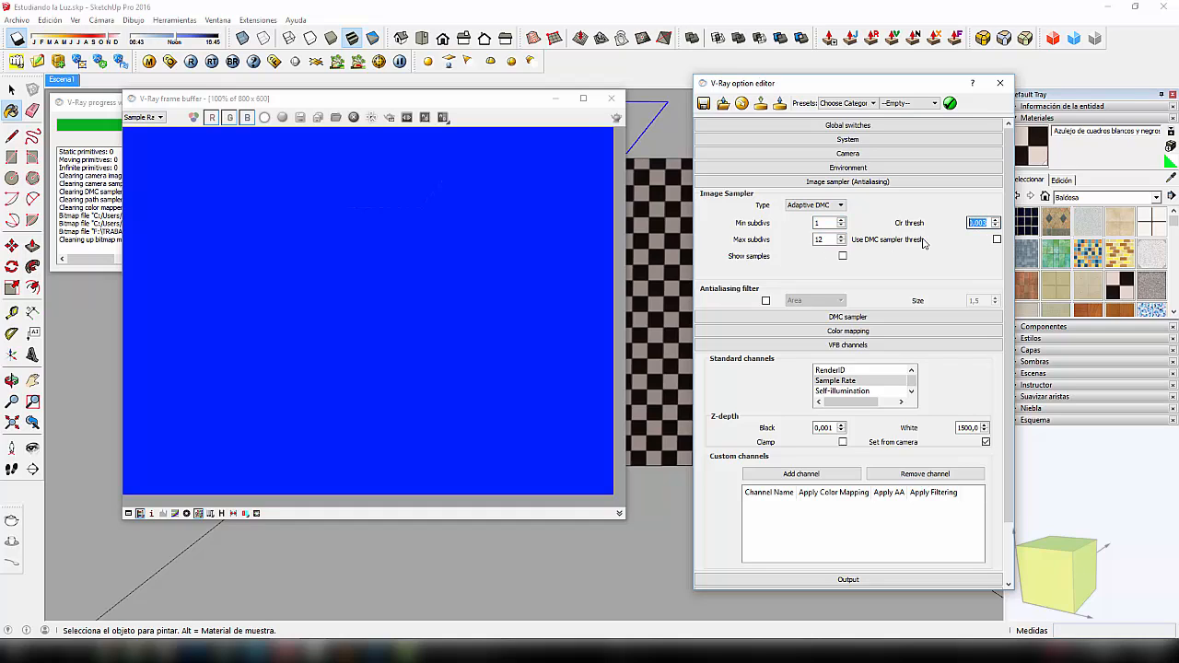
click(819, 240)
click(616, 117)
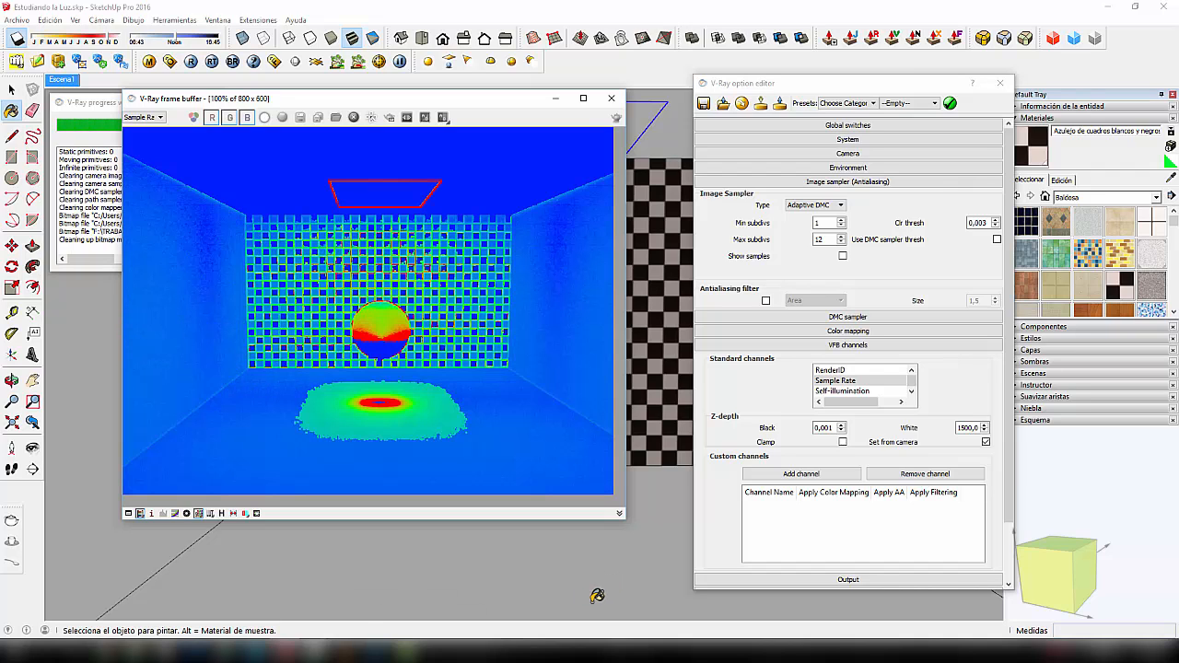
click(12, 90)
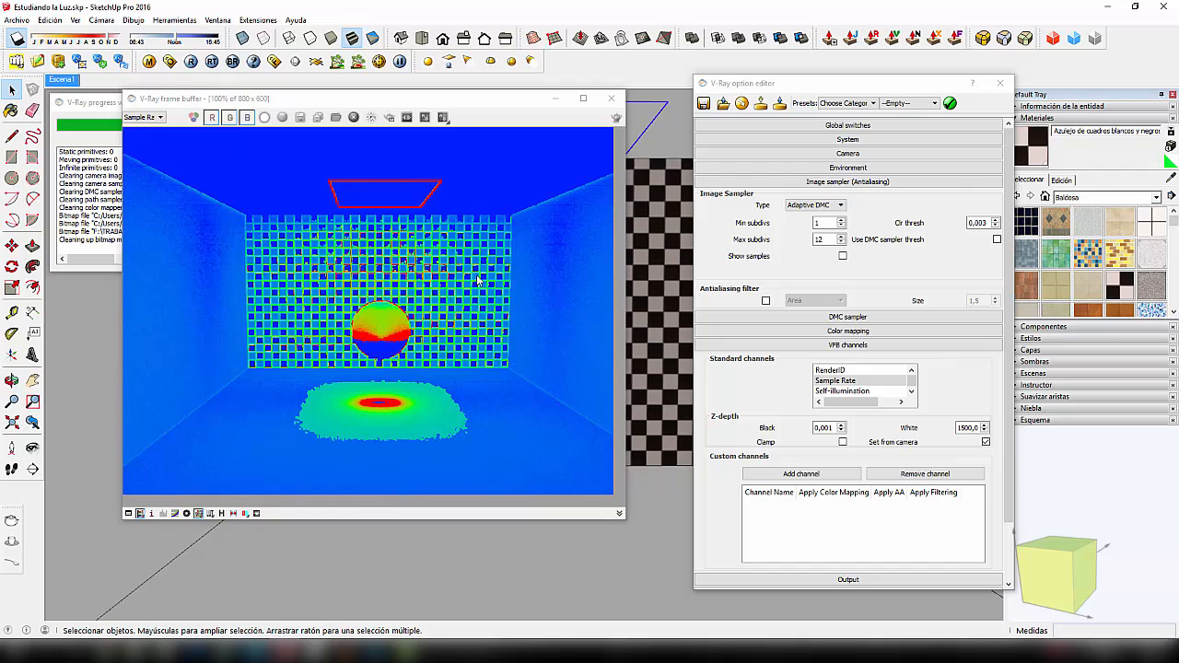
double_click(977, 222)
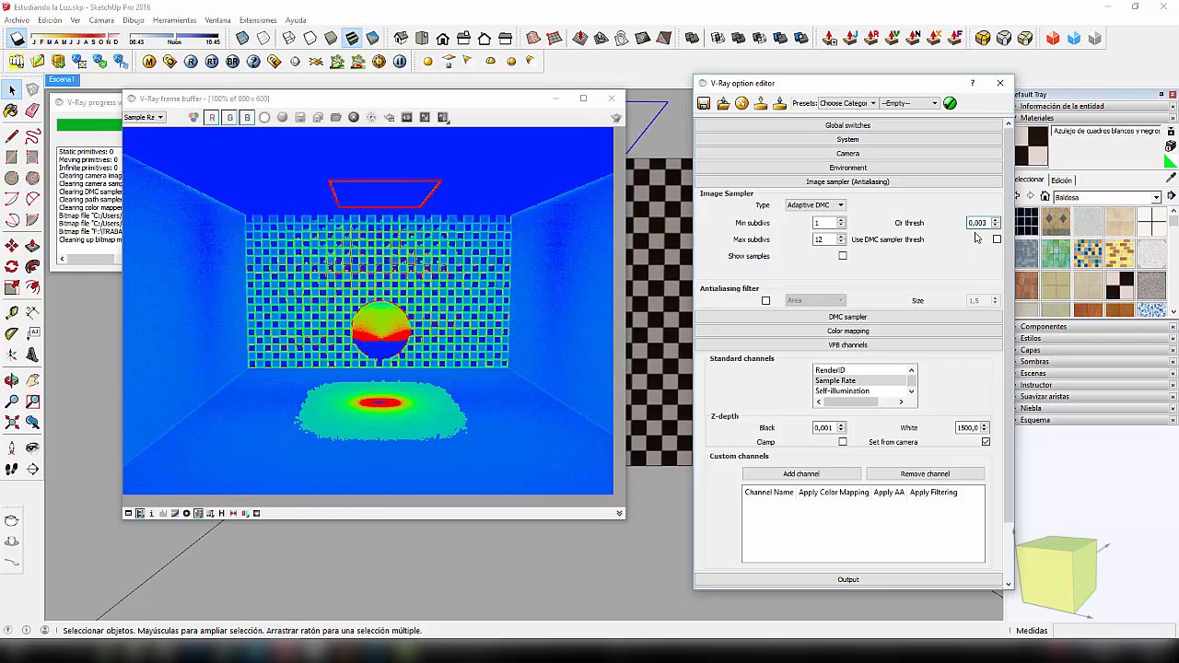
click(985, 226)
click(486, 480)
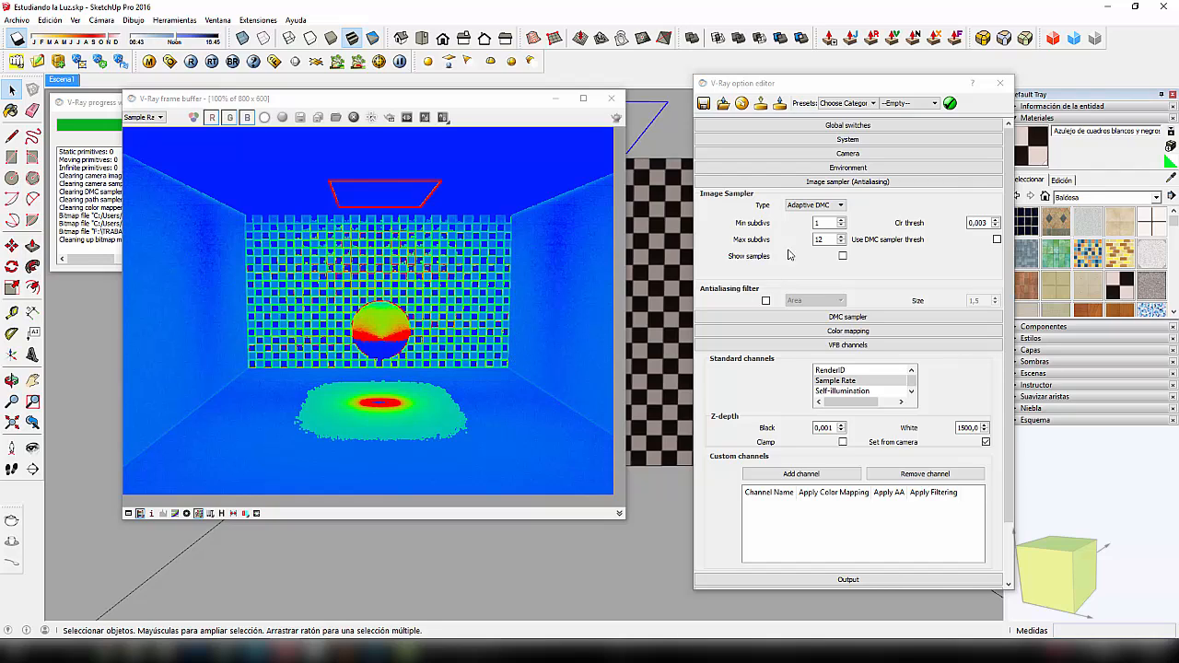
double_click(820, 238)
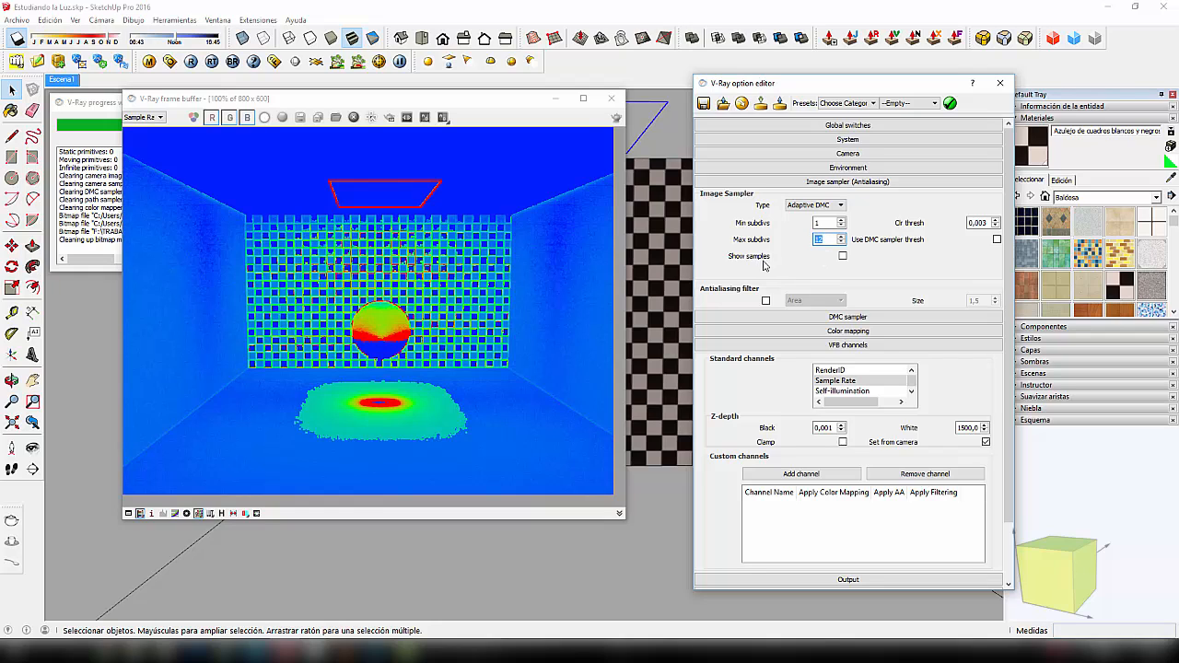
double_click(817, 222)
key(Tab)
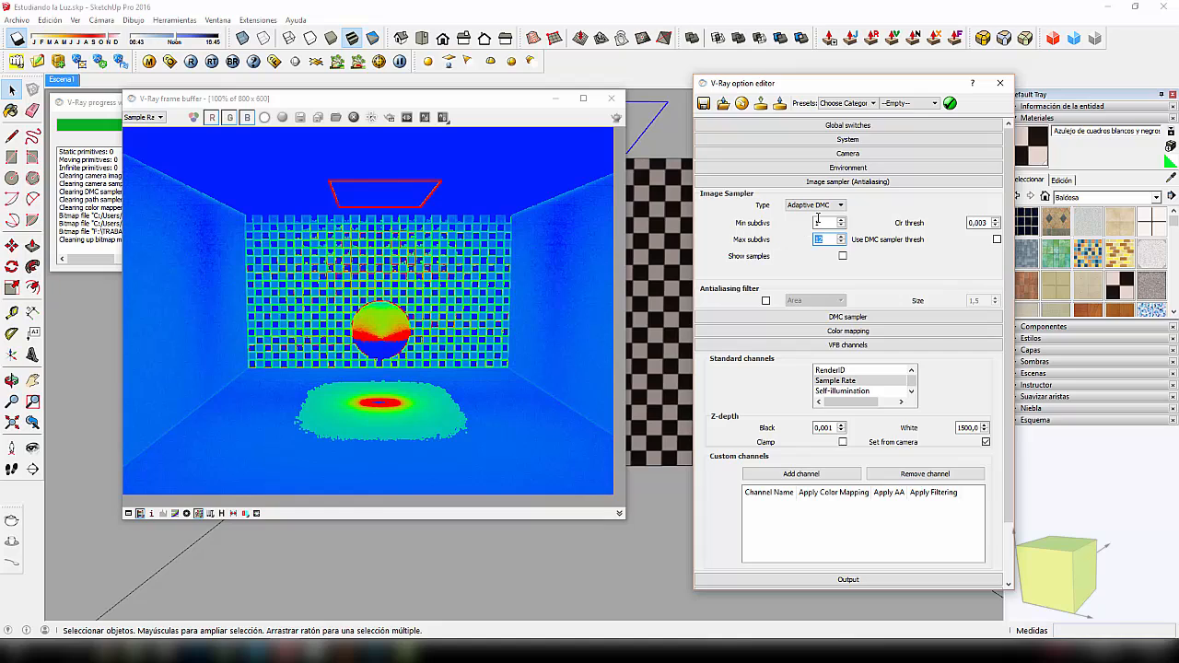
- Switch the image sampler type to Adaptive Subdivision and review its Min rate and Max rate settings
click(840, 205)
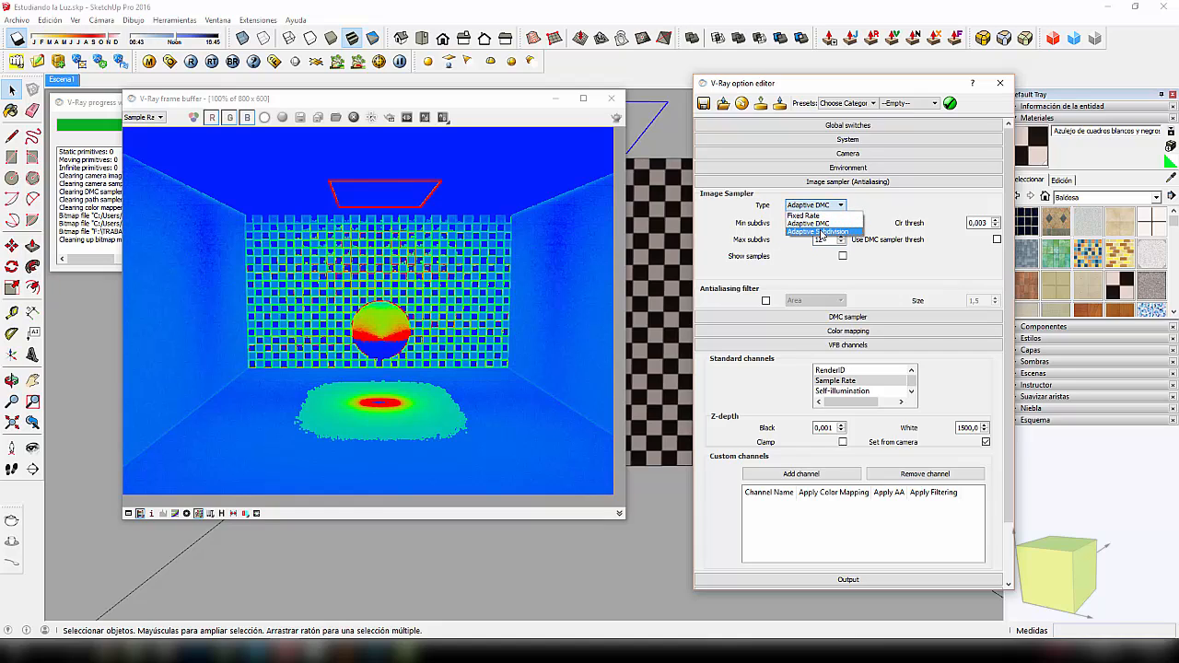
click(820, 232)
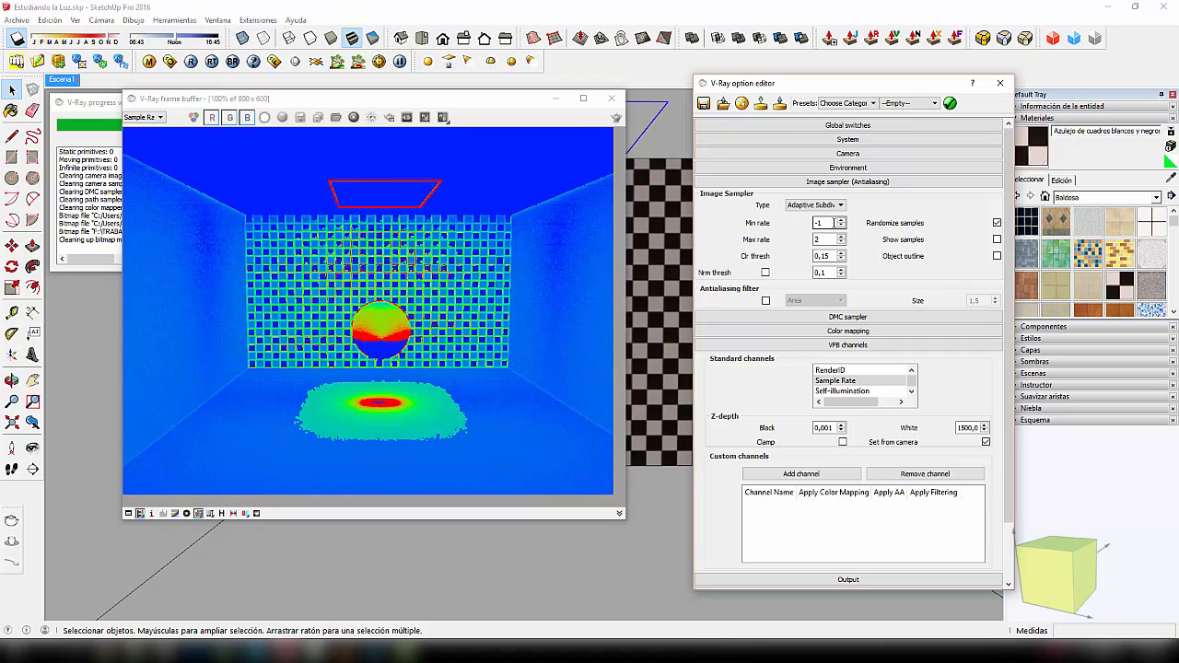
mouse_move(832, 223)
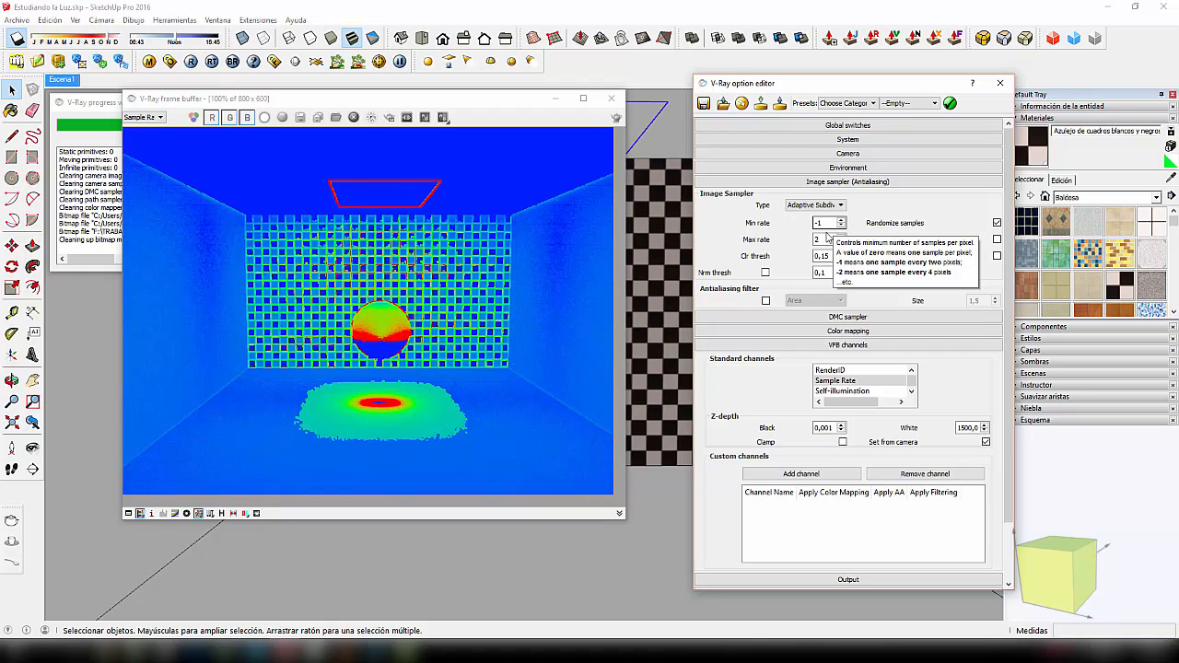
click(827, 239)
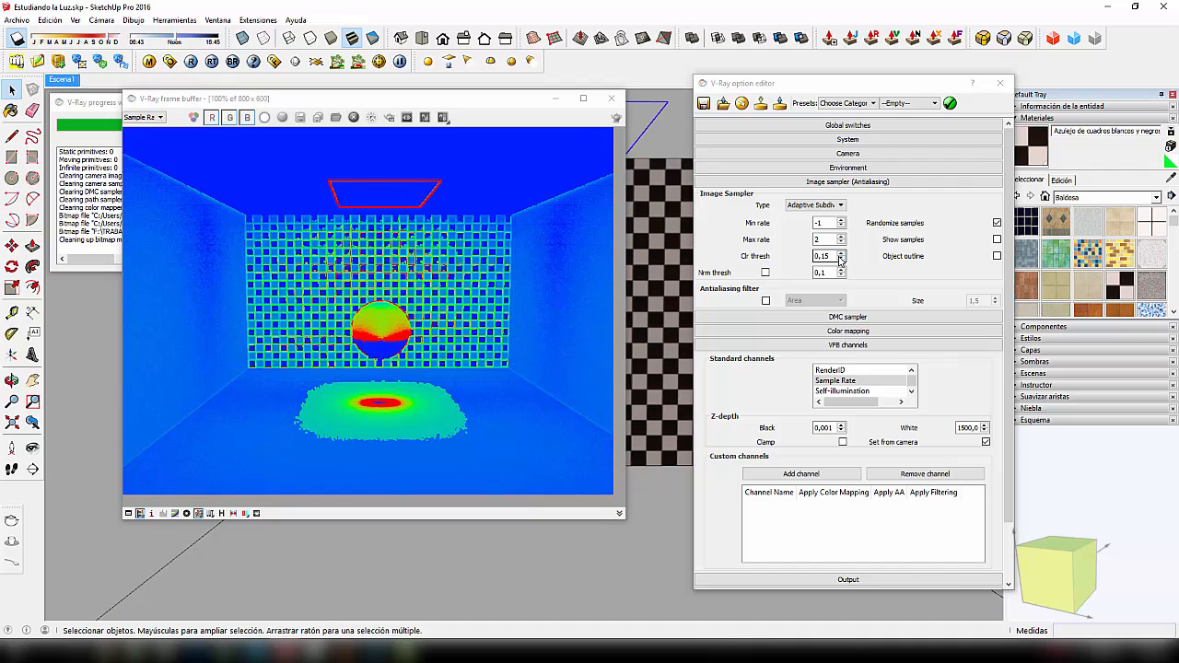
- Switch to Photoshop and brush a black three-by-three pixel grid in the upper-left part of the blank canvas
click(375, 642)
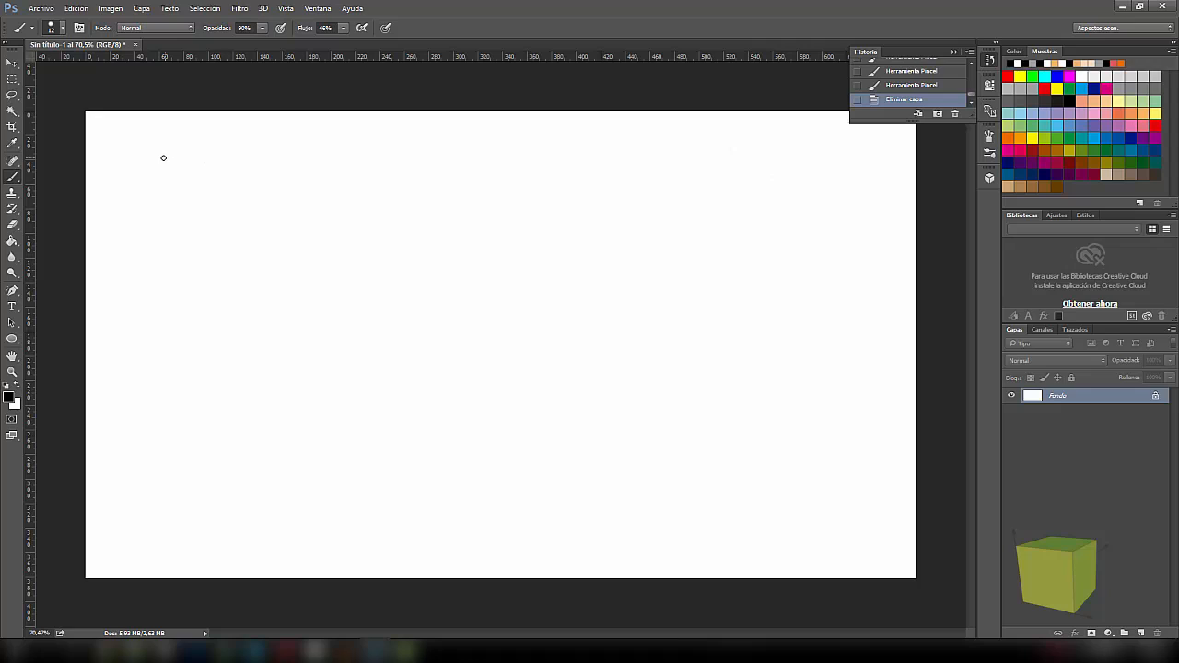
drag(151, 160, 323, 176)
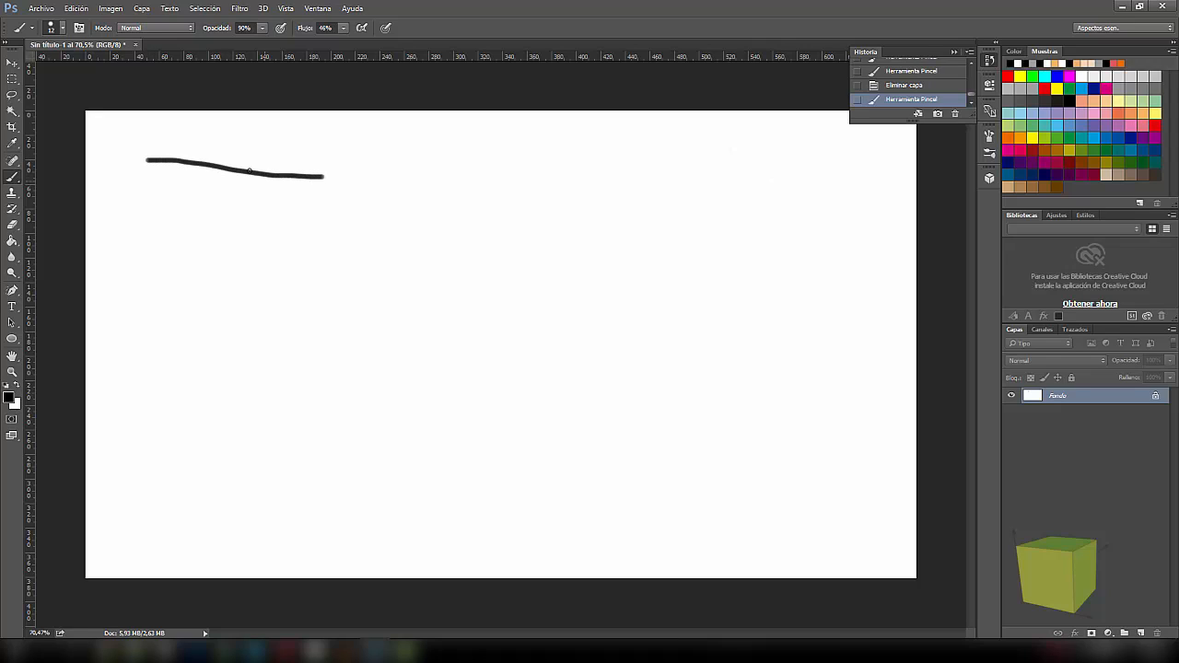
mouse_move(151, 164)
mouse_down()
mouse_move(156, 320)
mouse_move(345, 314)
mouse_up()
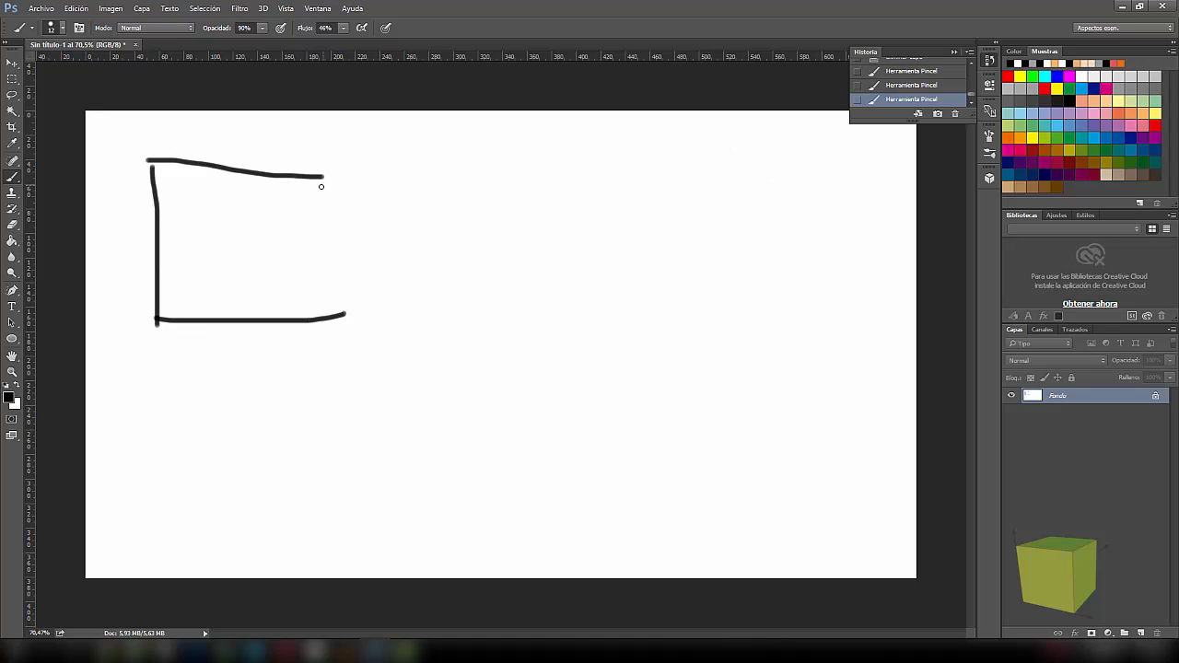
drag(321, 188, 298, 349)
drag(214, 167, 211, 319)
drag(265, 181, 256, 315)
drag(184, 210, 322, 214)
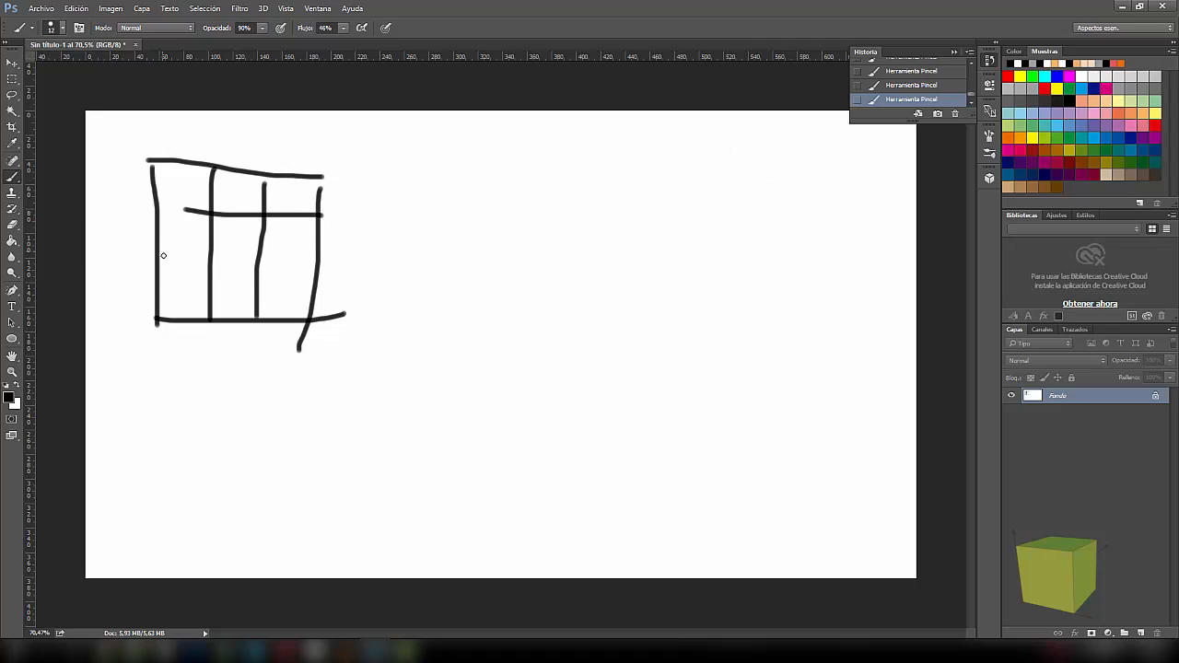
drag(164, 261, 331, 263)
drag(206, 213, 158, 210)
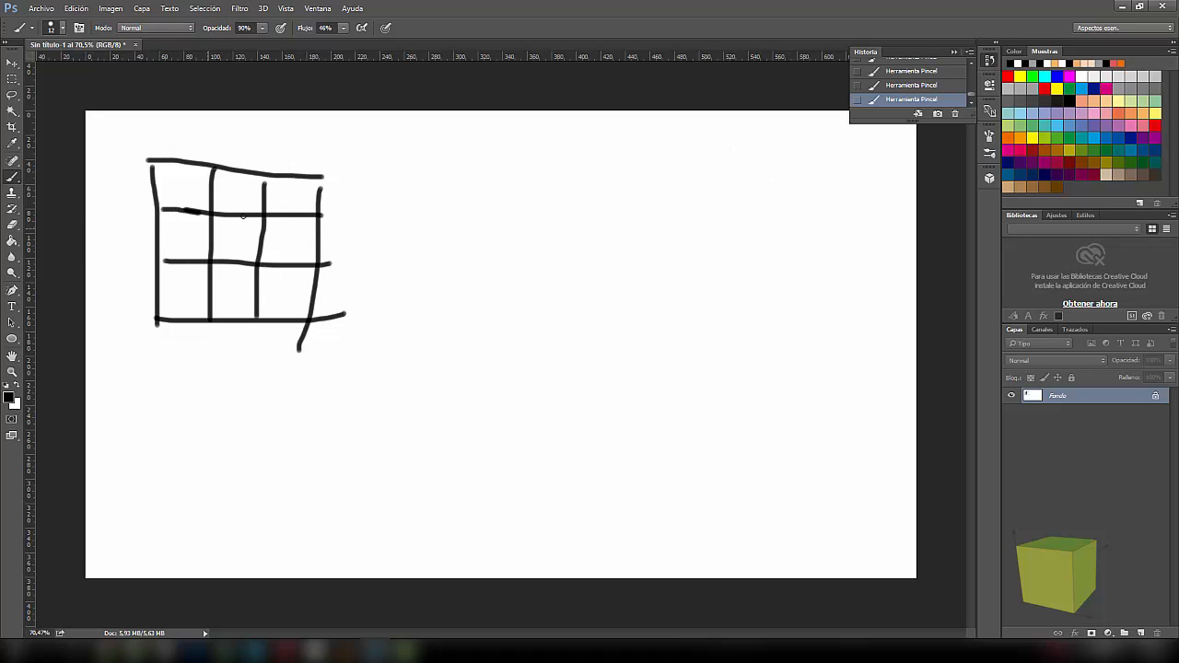
- Brush one dot, several dots and many dots across the three top-row cells, and write DMC above the grid
click(179, 184)
click(222, 178)
click(245, 183)
click(234, 189)
click(221, 195)
drag(222, 200, 305, 188)
click(245, 207)
click(306, 194)
click(273, 204)
click(294, 207)
click(283, 201)
click(295, 201)
click(288, 211)
mouse_move(204, 138)
mouse_down()
mouse_move(224, 138)
mouse_move(208, 155)
mouse_move(244, 139)
mouse_move(257, 140)
mouse_move(260, 161)
mouse_move(273, 143)
mouse_move(312, 167)
mouse_move(296, 140)
mouse_up()
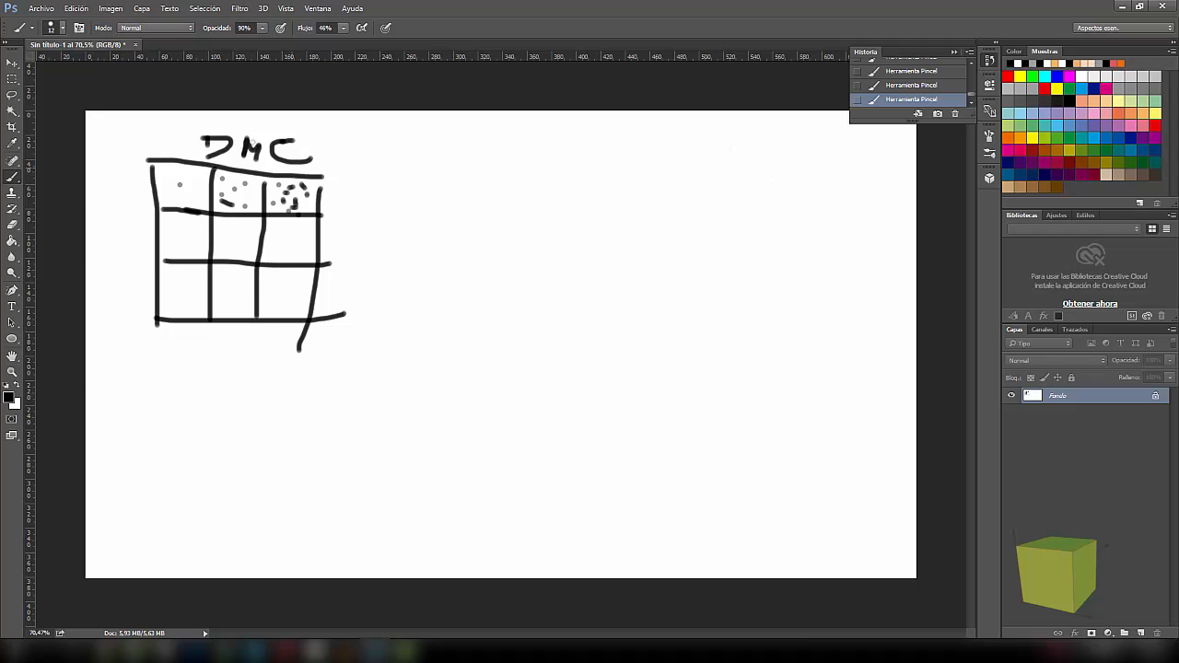
- Brush a second, larger slanted grid of four columns and three rows beside the DMC grid
drag(460, 175, 453, 319)
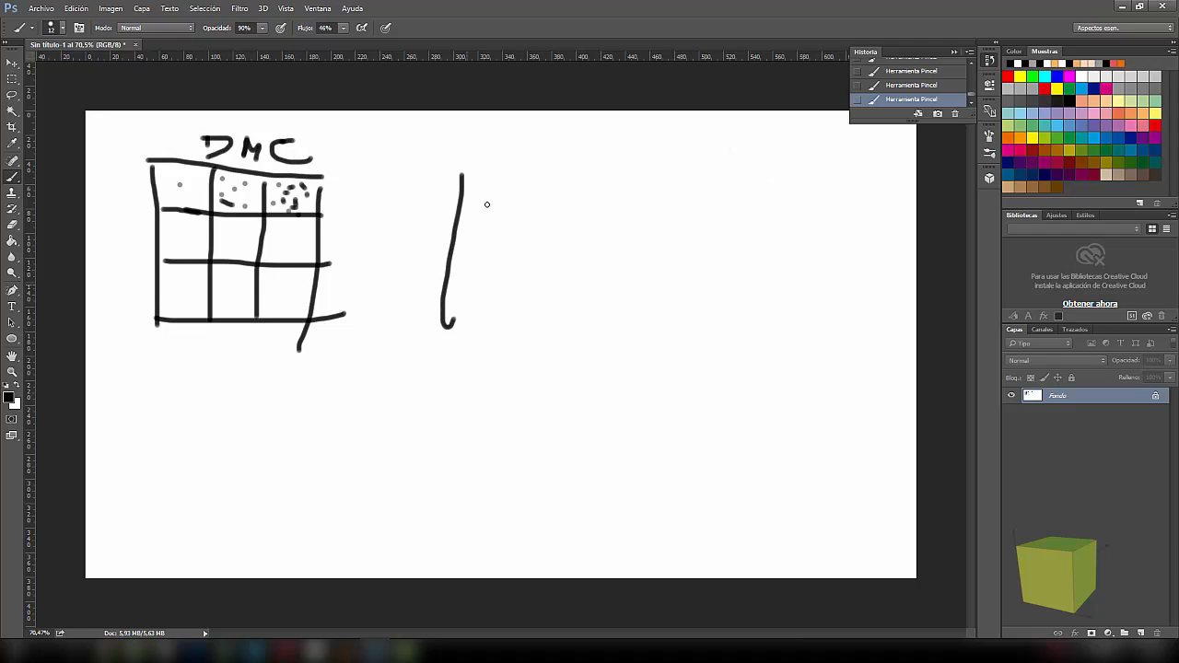
drag(466, 171, 626, 169)
drag(671, 321, 442, 329)
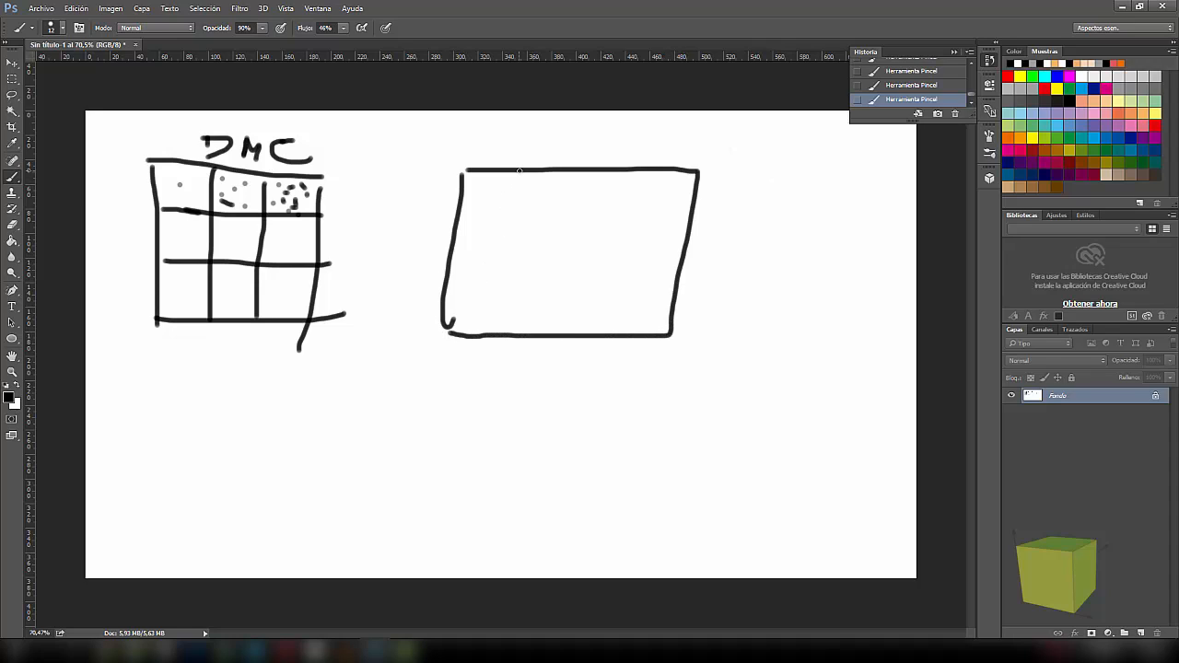
drag(518, 171, 504, 339)
drag(566, 169, 556, 333)
drag(627, 171, 608, 334)
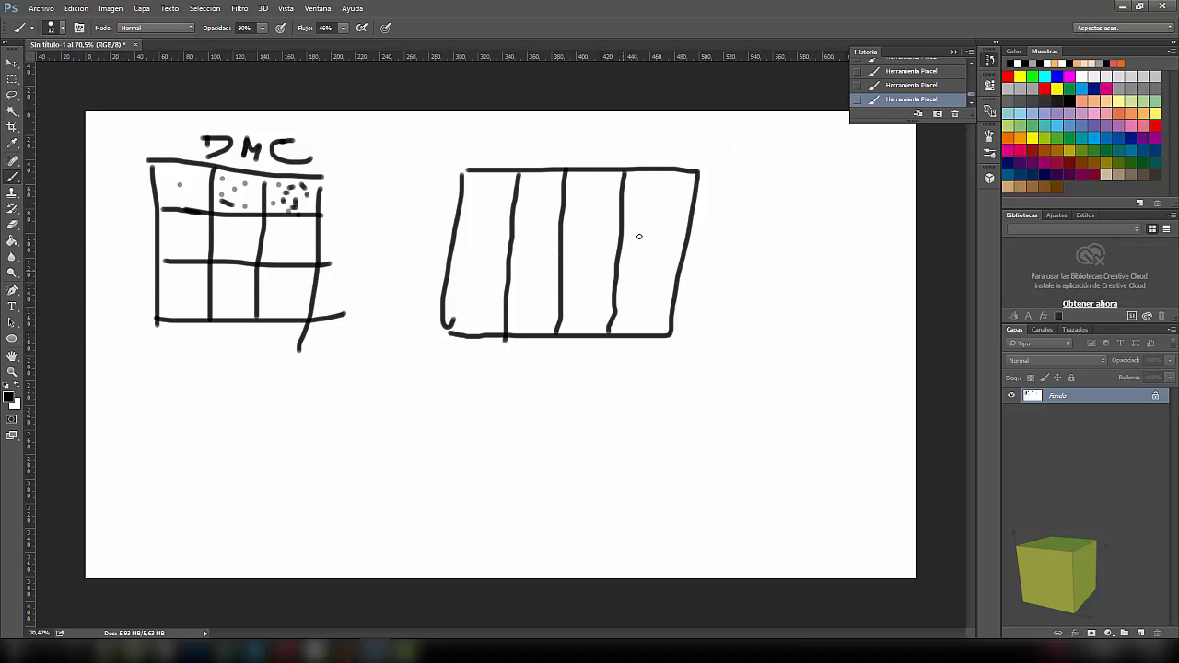
mouse_move(690, 216)
mouse_down()
mouse_move(503, 230)
mouse_move(461, 213)
mouse_up()
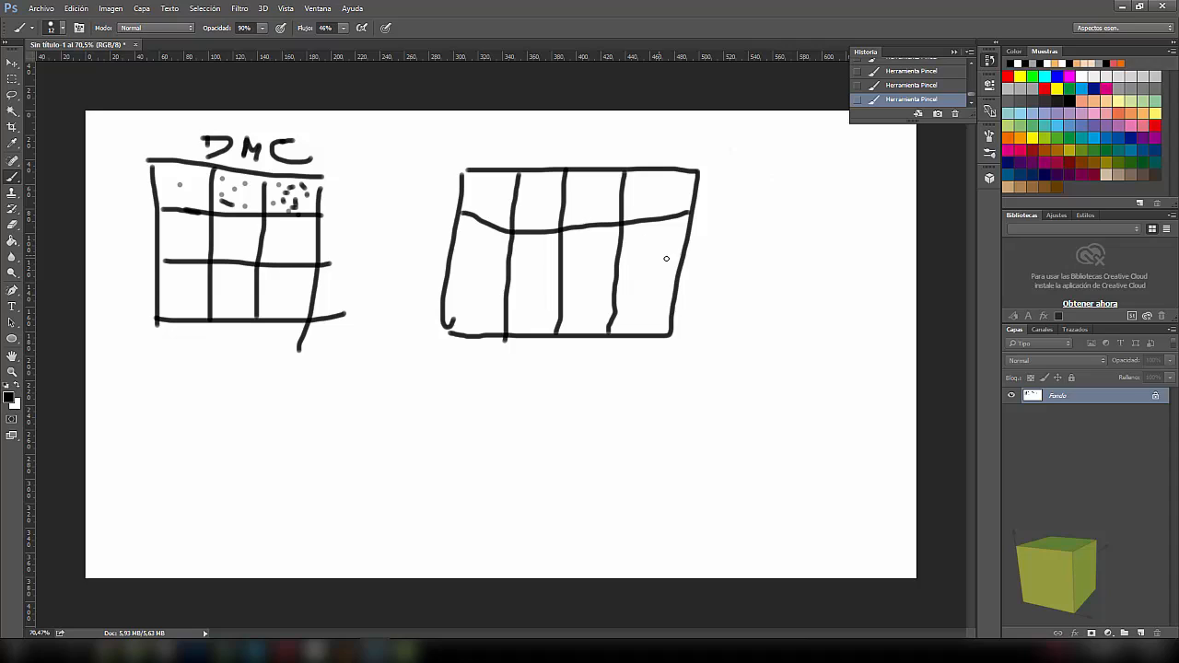
mouse_move(679, 263)
mouse_down()
mouse_move(580, 279)
mouse_move(443, 269)
mouse_up()
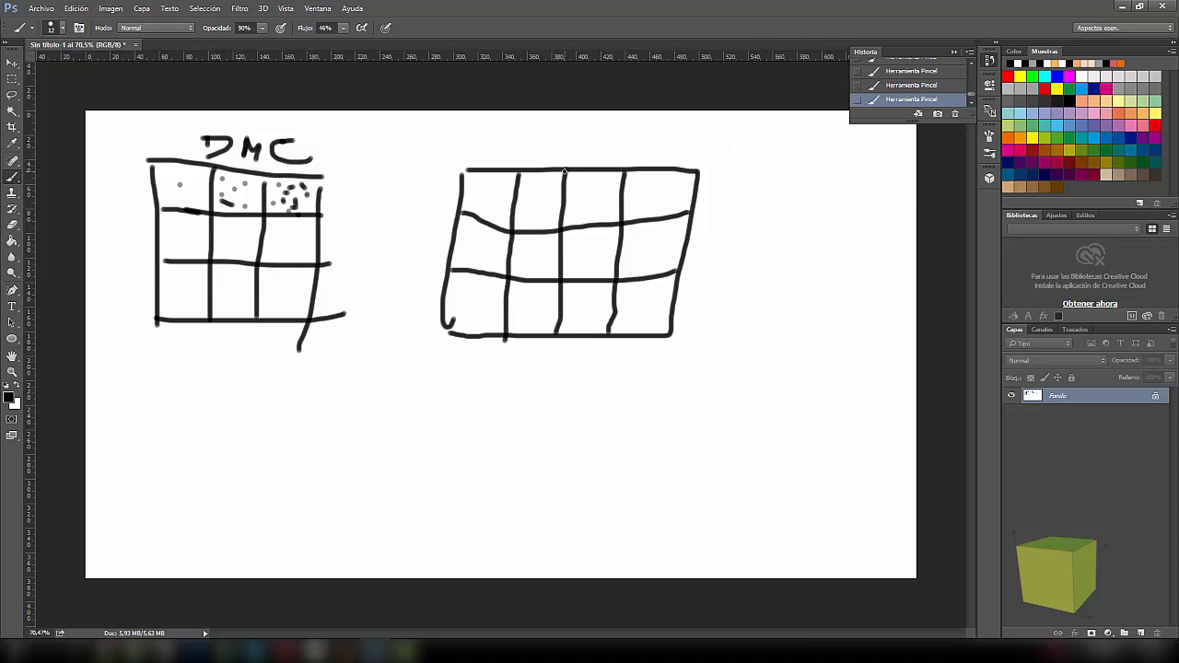
- Outline the upper-right two-by-two block of the larger grid with a thick border and scatter many dots inside it
mouse_move(565, 172)
mouse_down()
mouse_move(695, 173)
mouse_move(689, 237)
mouse_move(664, 278)
mouse_move(563, 264)
mouse_move(568, 166)
mouse_move(559, 245)
mouse_move(626, 280)
mouse_move(681, 230)
mouse_move(639, 176)
mouse_move(569, 175)
mouse_up()
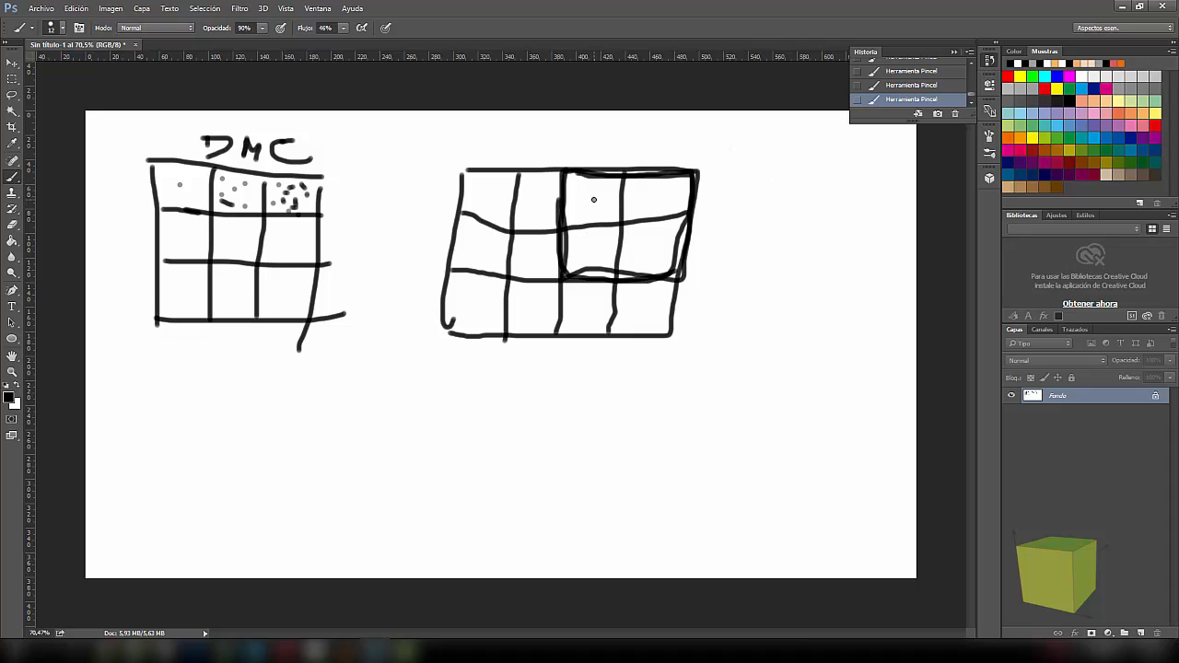
click(588, 241)
click(657, 247)
mouse_move(575, 187)
mouse_down()
mouse_move(660, 204)
mouse_move(635, 216)
mouse_up()
click(663, 221)
click(605, 206)
click(646, 244)
click(590, 217)
click(629, 260)
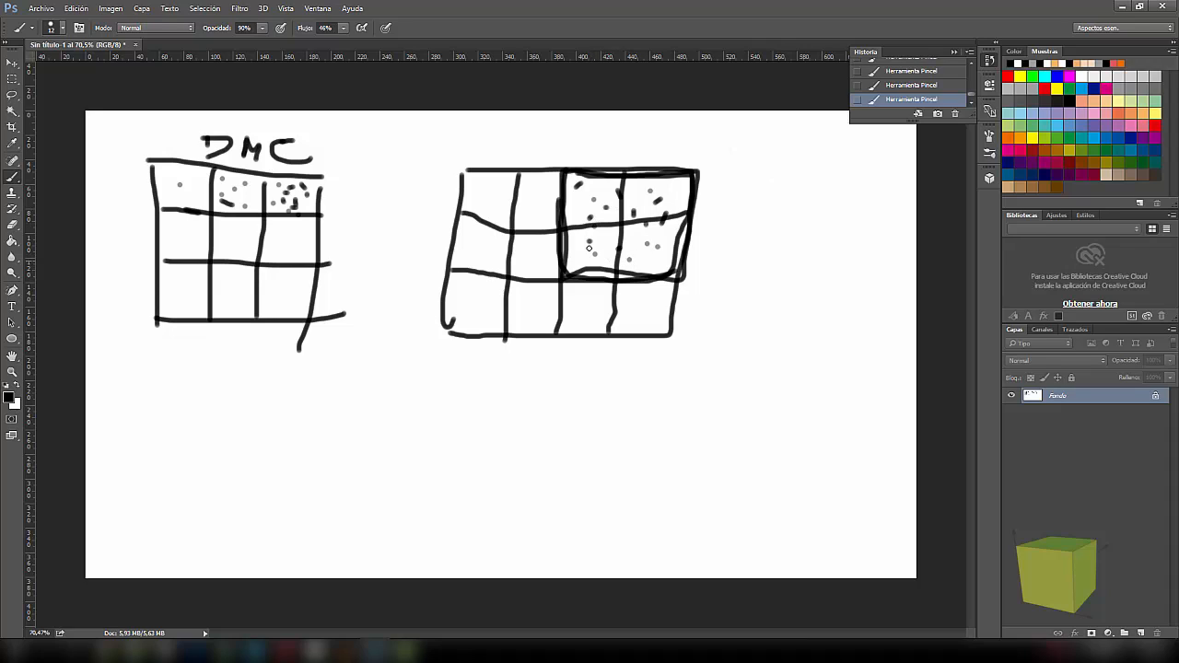
- Outline the upper-left two-by-two block of the larger grid and brush a few sparse sample marks inside it
mouse_move(556, 174)
mouse_down()
mouse_move(518, 268)
mouse_move(465, 170)
mouse_move(554, 165)
mouse_up()
click(491, 187)
click(532, 182)
click(503, 242)
drag(476, 236, 492, 229)
click(524, 205)
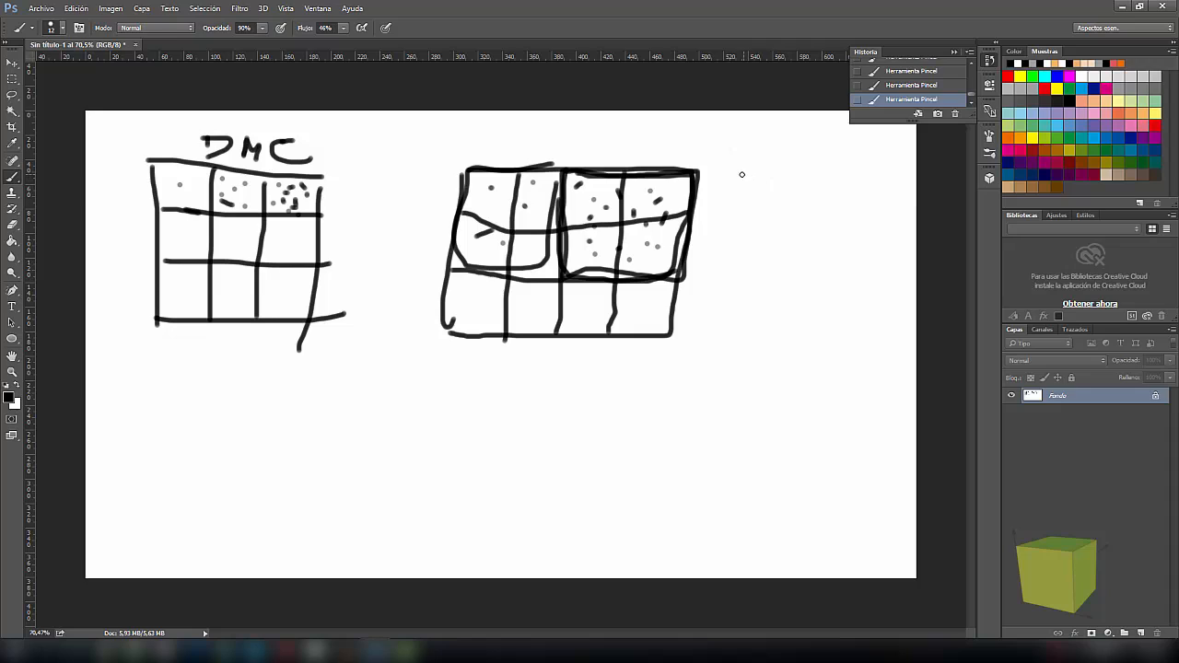
- Brush a horizontal scale line beside the larger grid, numbered from 1 to 100 with intermediate values, and start a box beneath it
drag(734, 173, 905, 169)
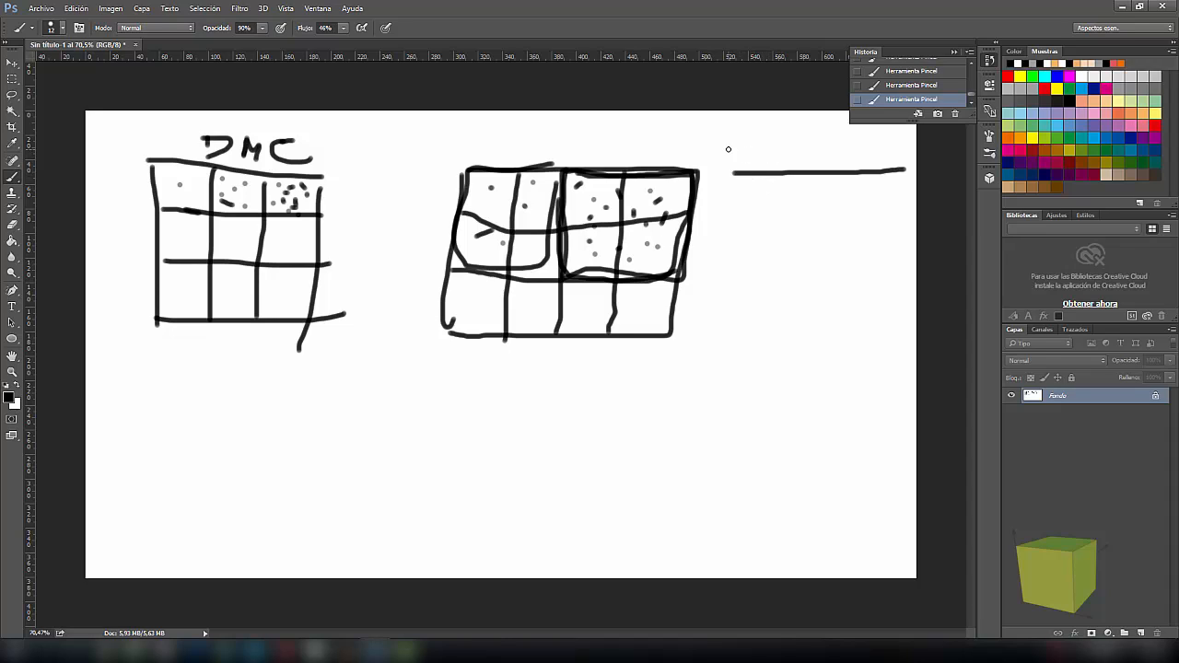
drag(719, 143, 717, 164)
mouse_move(890, 140)
mouse_down()
mouse_move(881, 163)
mouse_move(902, 145)
mouse_move(909, 154)
mouse_up()
mouse_move(763, 146)
mouse_down()
mouse_move(777, 160)
mouse_move(840, 148)
mouse_move(836, 226)
mouse_move(763, 231)
mouse_up()
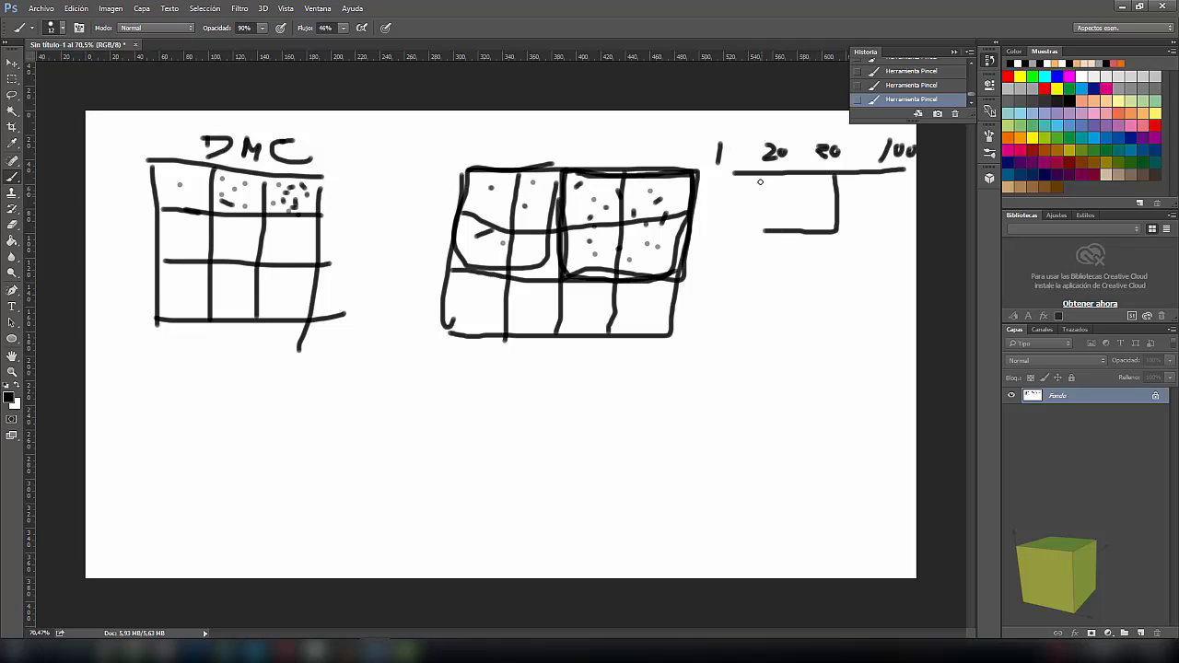
- Close the box beneath the scale line and brush scattered sample dots inside it
drag(761, 173, 764, 232)
click(775, 187)
click(793, 188)
click(812, 188)
click(814, 197)
click(778, 215)
drag(790, 217, 801, 218)
click(823, 215)
click(790, 207)
mouse_move(763, 175)
mouse_down()
mouse_move(836, 177)
mouse_move(829, 230)
mouse_move(768, 231)
mouse_move(760, 175)
mouse_up()
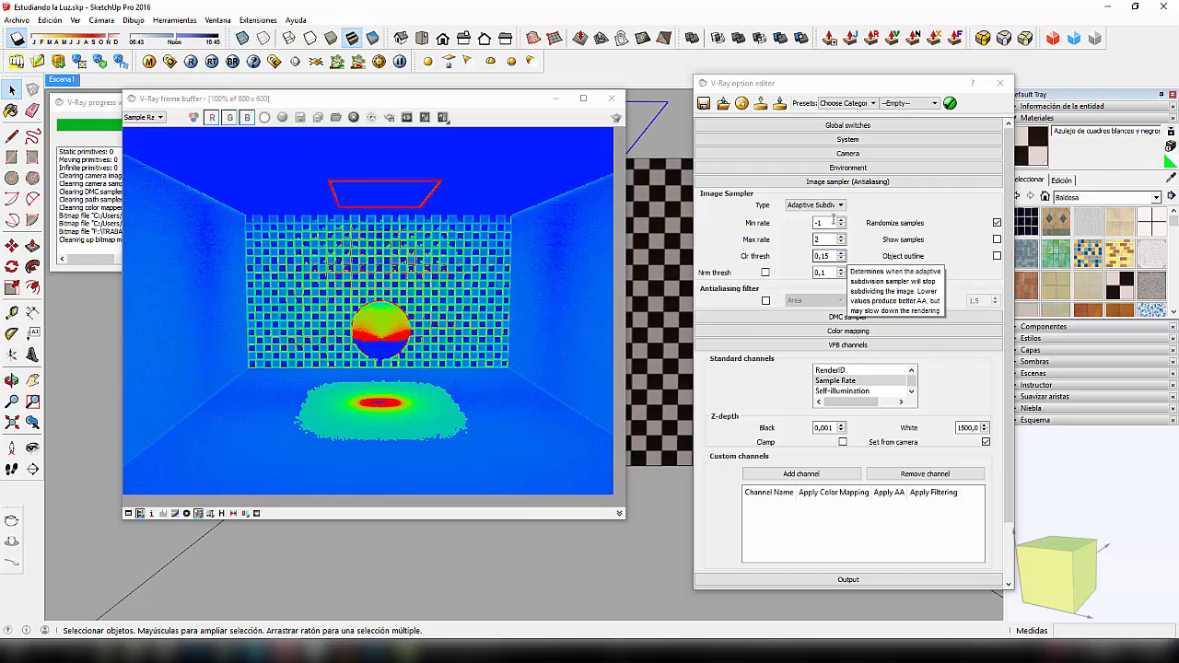
- Switch to SketchUp, compare the Adaptive DMC and Fixed Rate sampler settings, and leave the image sampler type on Adaptive DMC
click(834, 207)
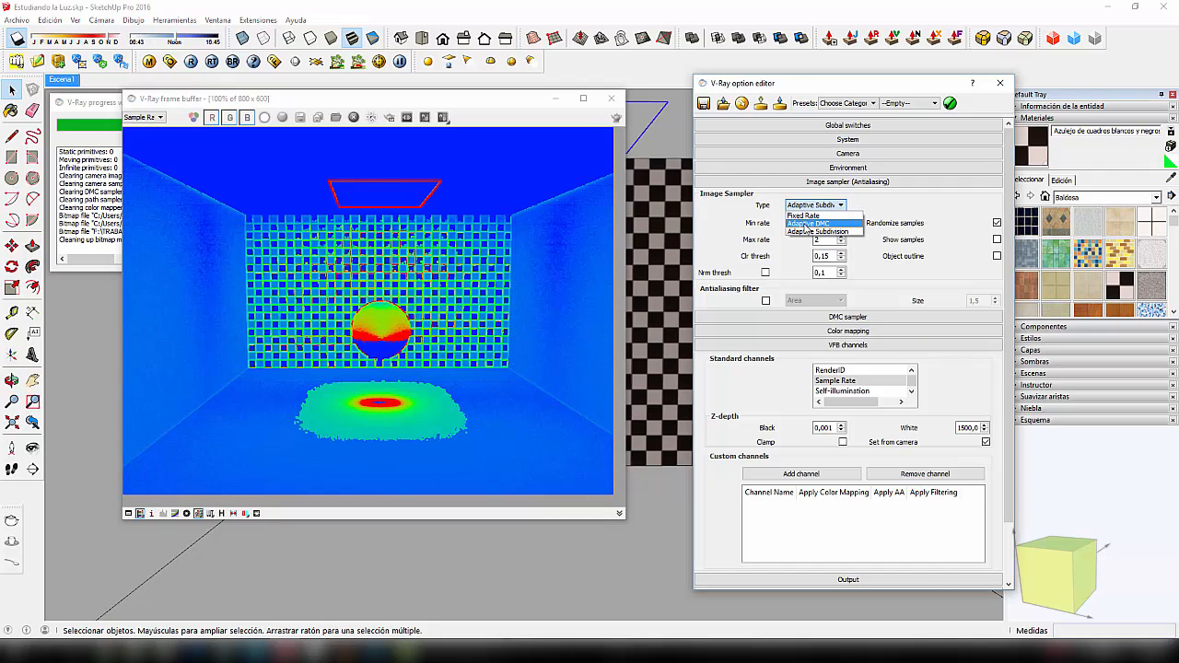
click(800, 228)
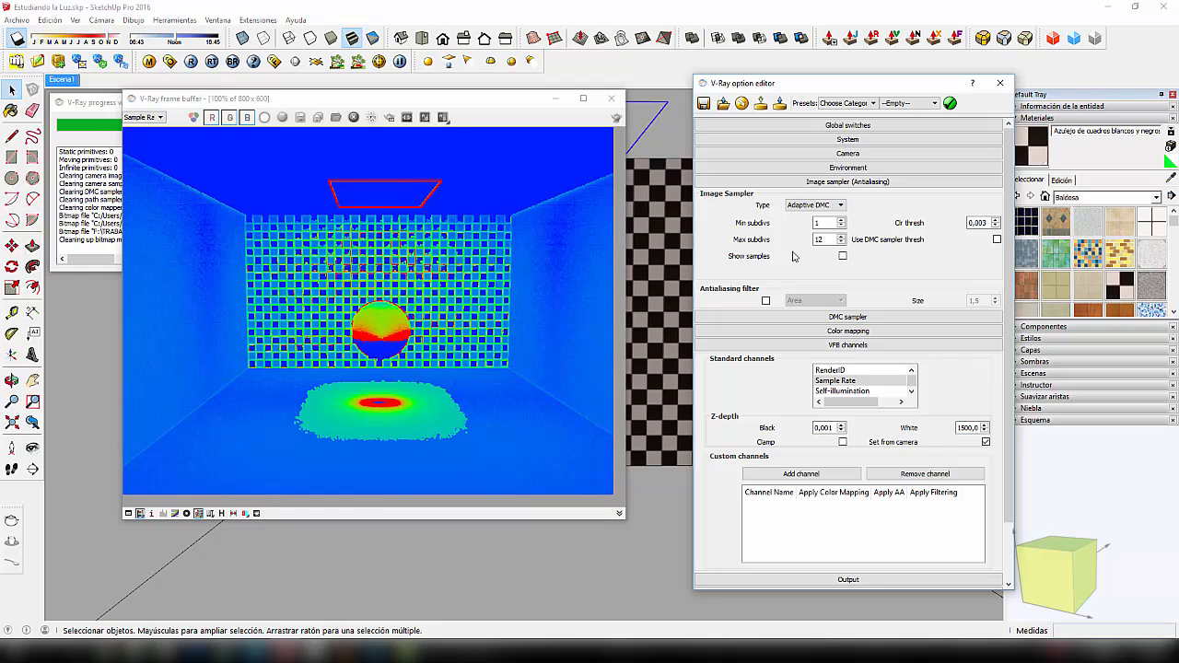
click(816, 205)
click(811, 217)
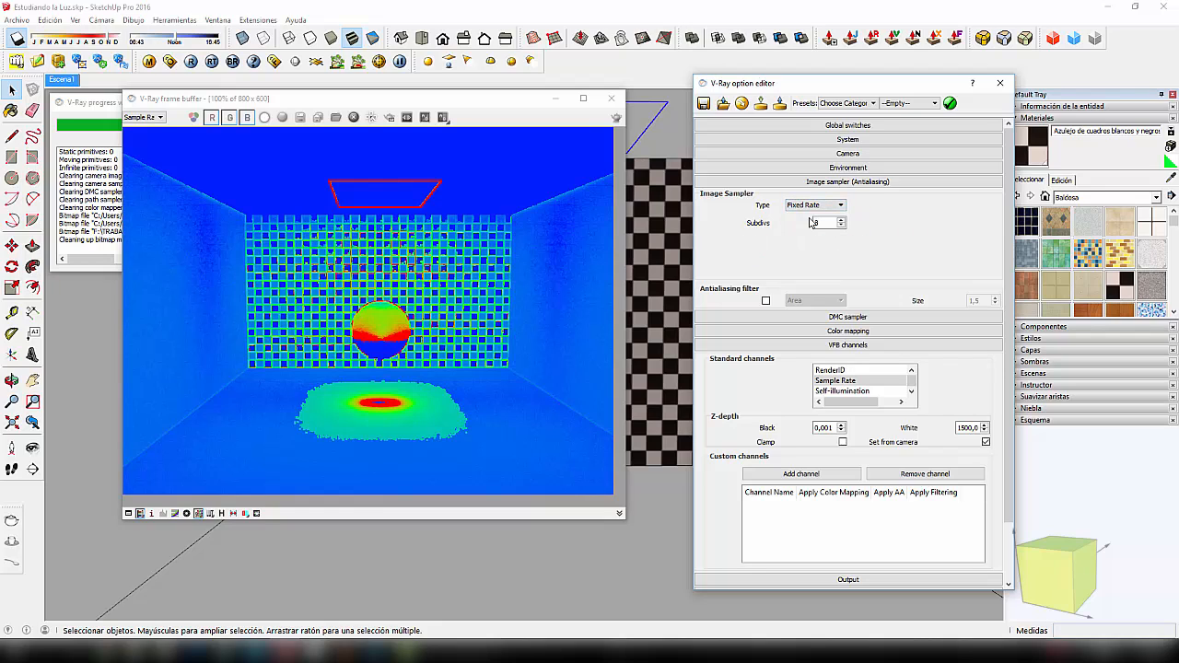
click(814, 206)
click(811, 227)
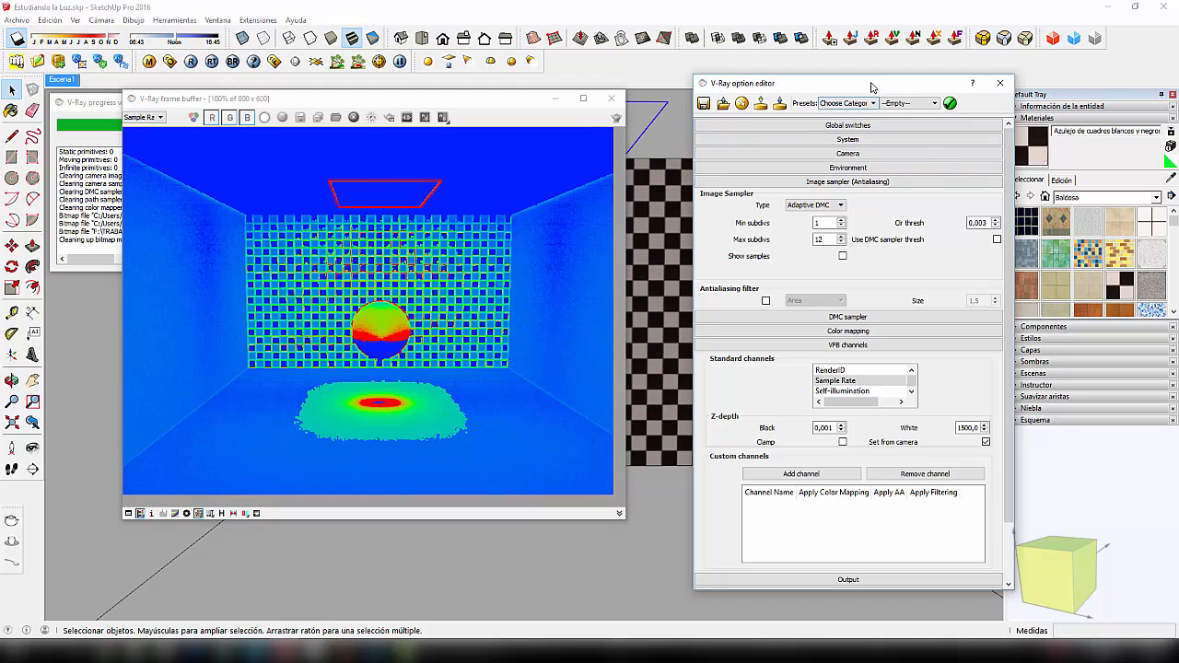
mouse_move(871, 87)
mouse_down()
mouse_move(823, 88)
mouse_move(848, 90)
mouse_up()
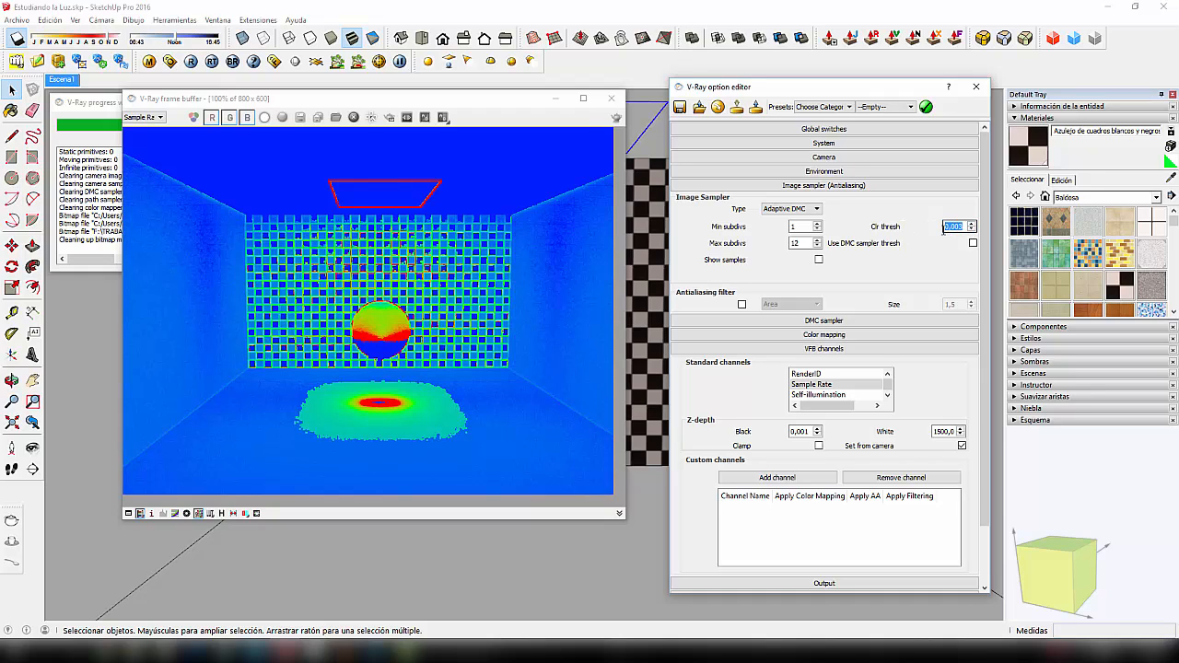
- Examine the Clr thresh, Min subdivs and Max subdivs settings of the Adaptive DMC sampler against the Sample Rate render
drag(958, 226, 943, 228)
click(801, 226)
drag(803, 244, 776, 226)
key(Tab)
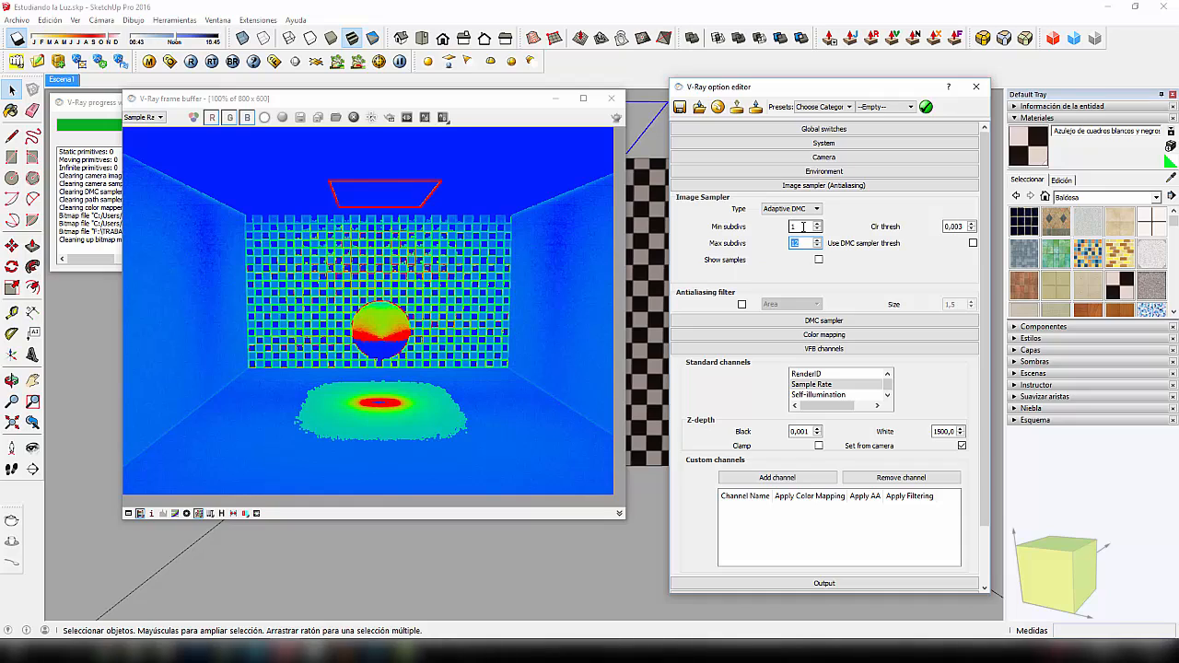
drag(803, 226, 775, 229)
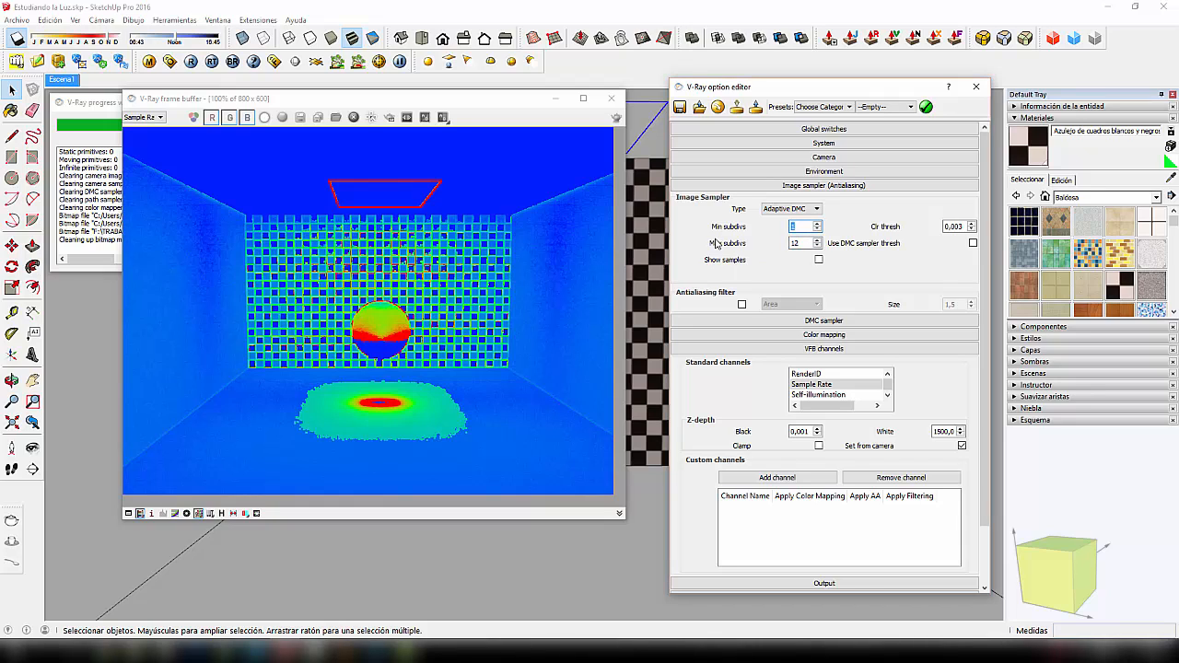
click(550, 243)
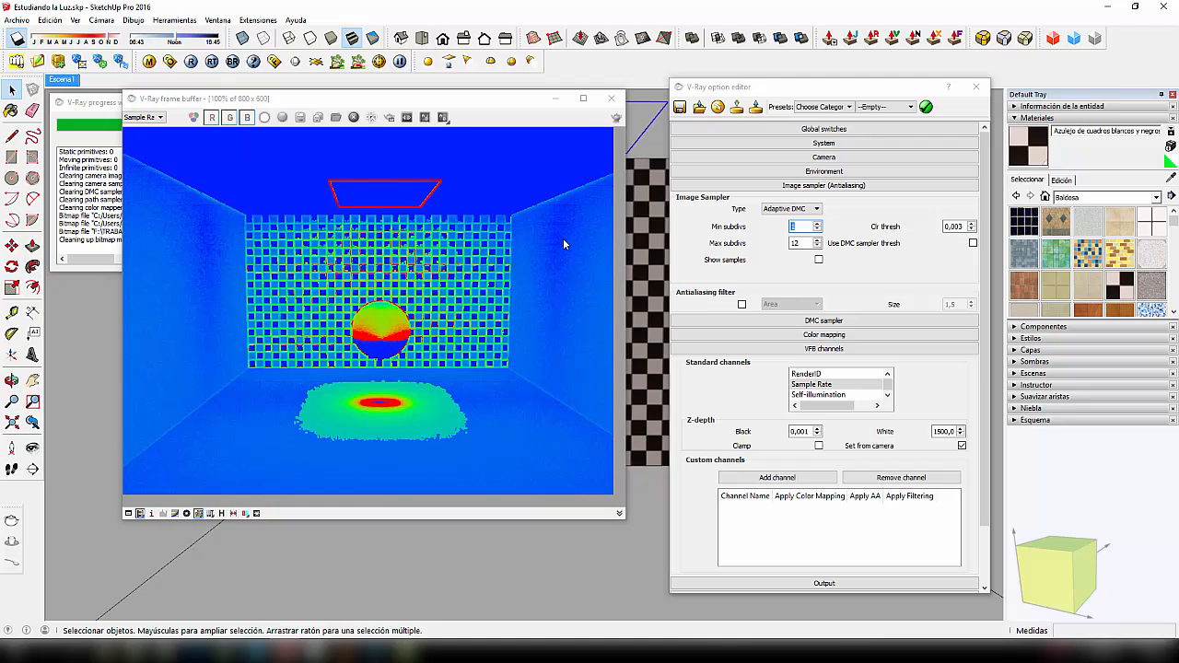
click(799, 226)
mouse_move(803, 243)
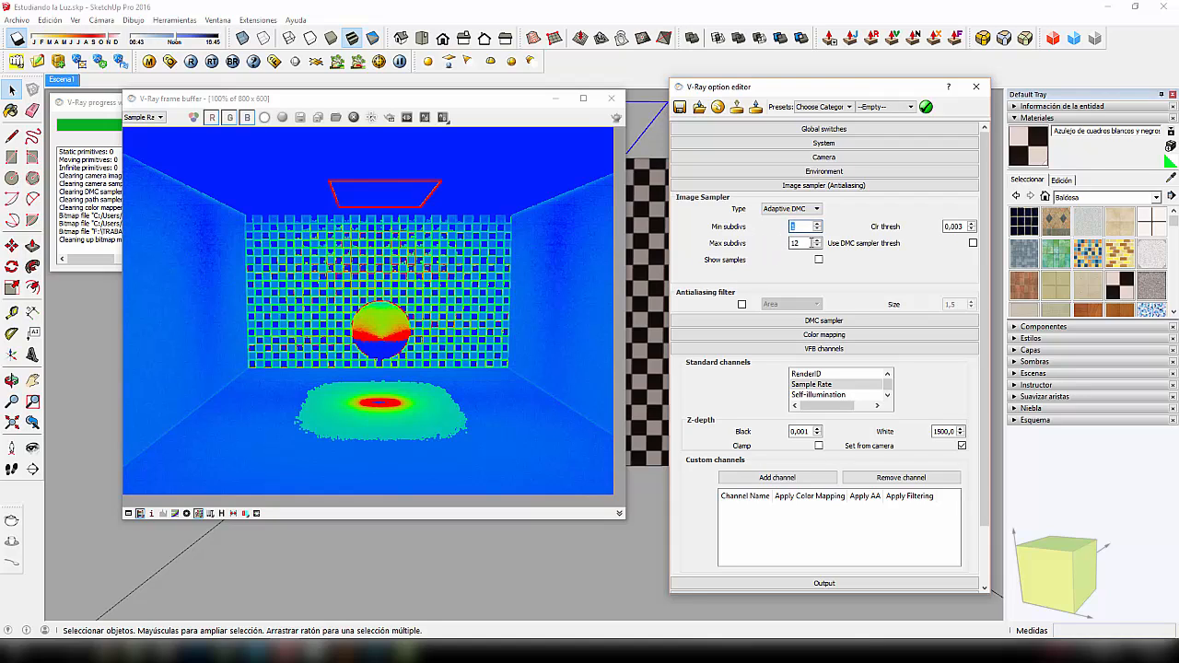
click(274, 203)
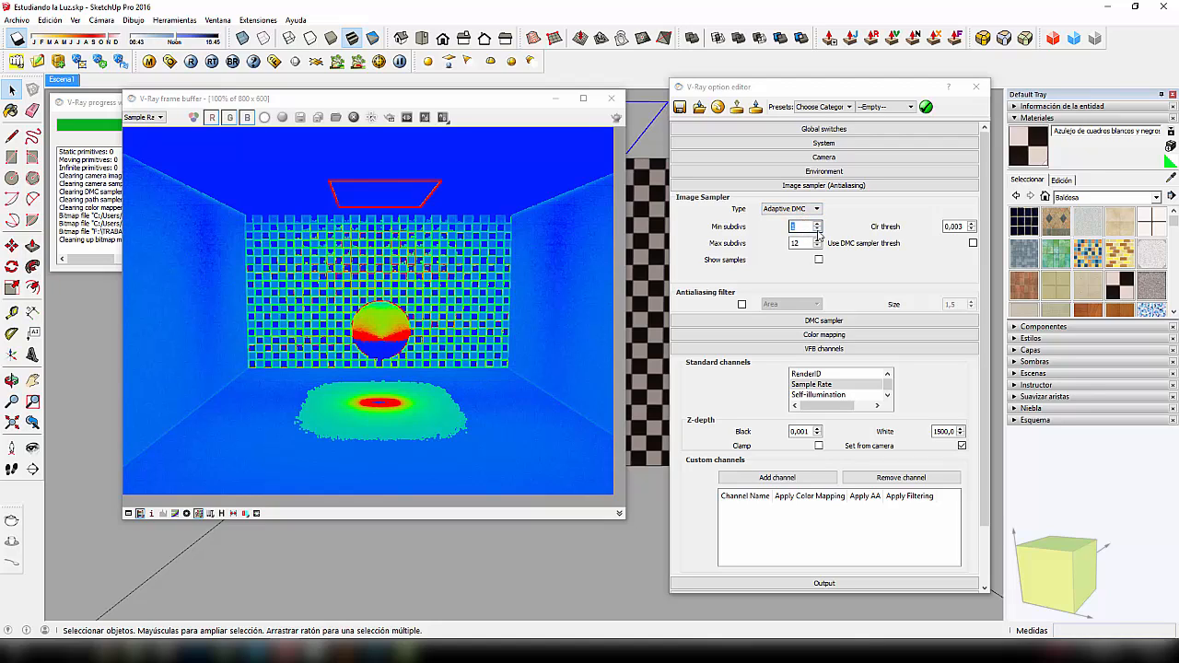
double_click(957, 227)
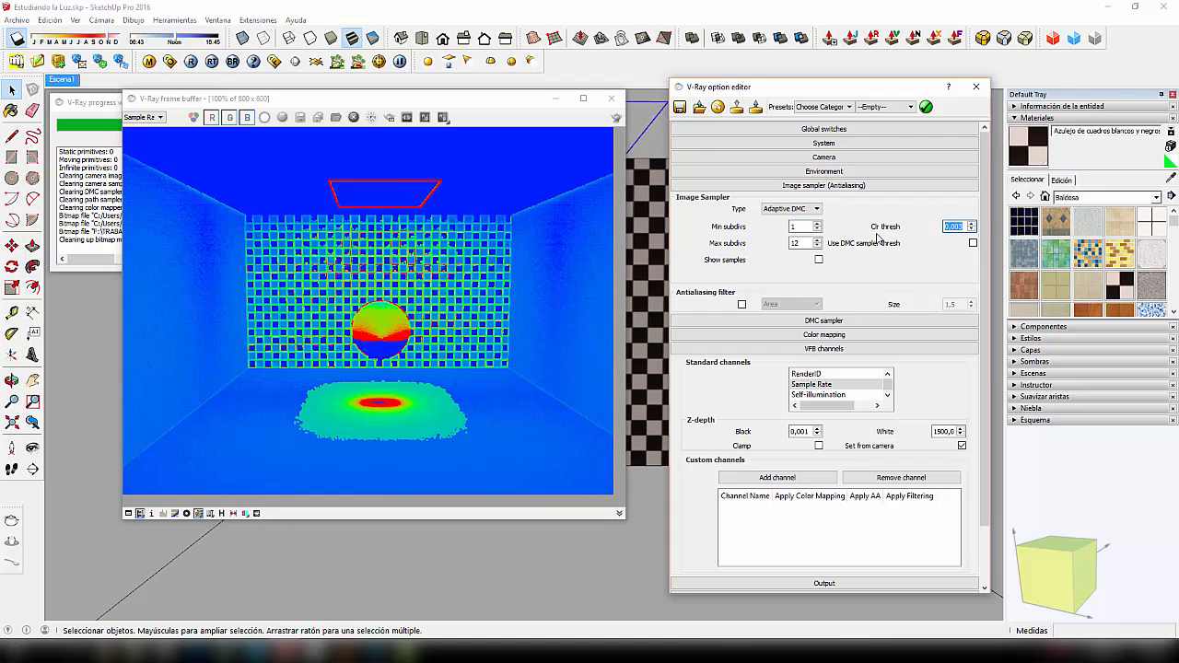
- Set the Adaptive DMC sampler's Min subdivs to 8 and Max subdivs to 24
double_click(799, 226)
click(785, 227)
key(BackSpace)
text(8)
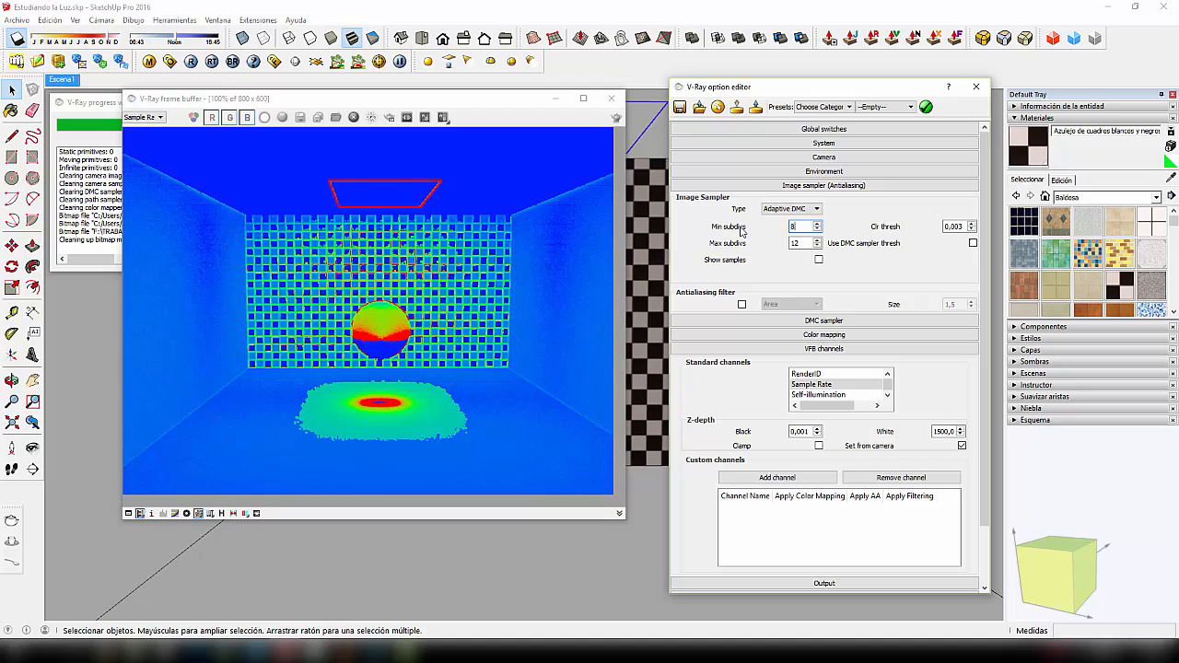
double_click(797, 242)
text(24)
click(800, 227)
drag(796, 227, 745, 232)
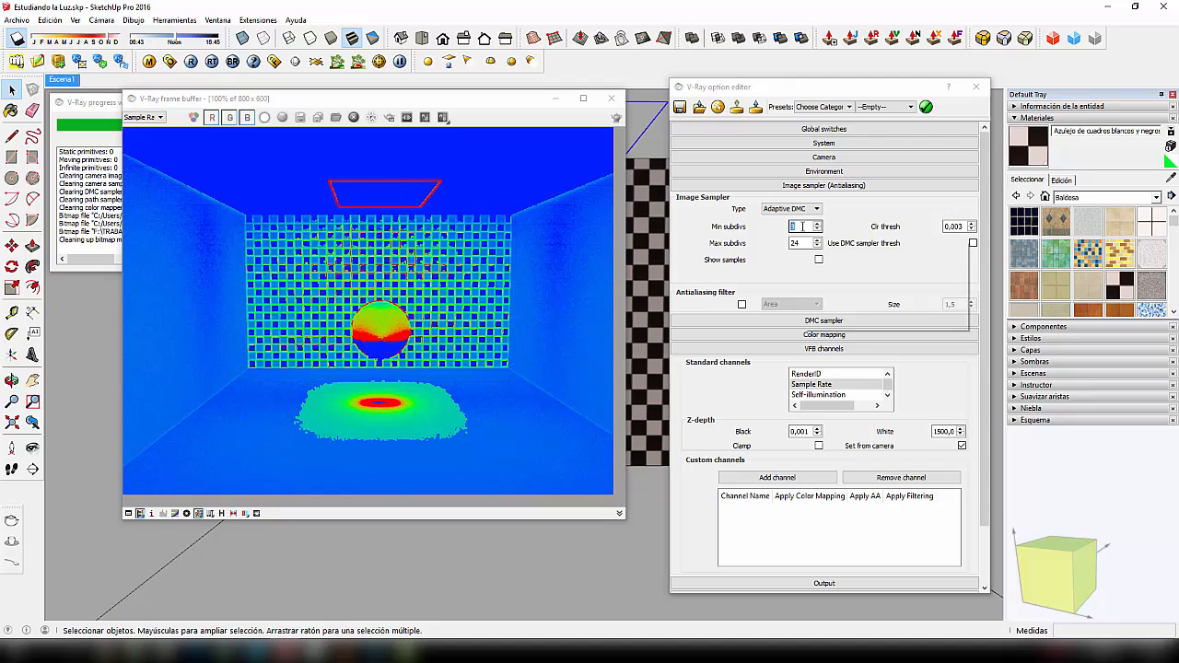
mouse_move(801, 227)
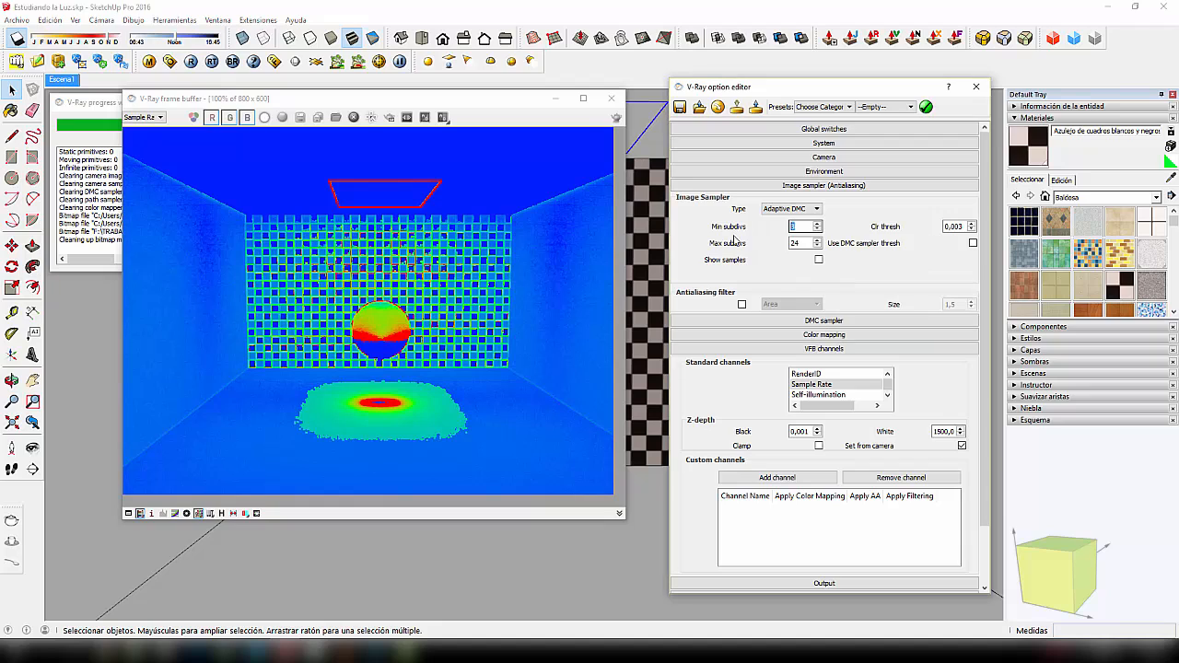
click(500, 182)
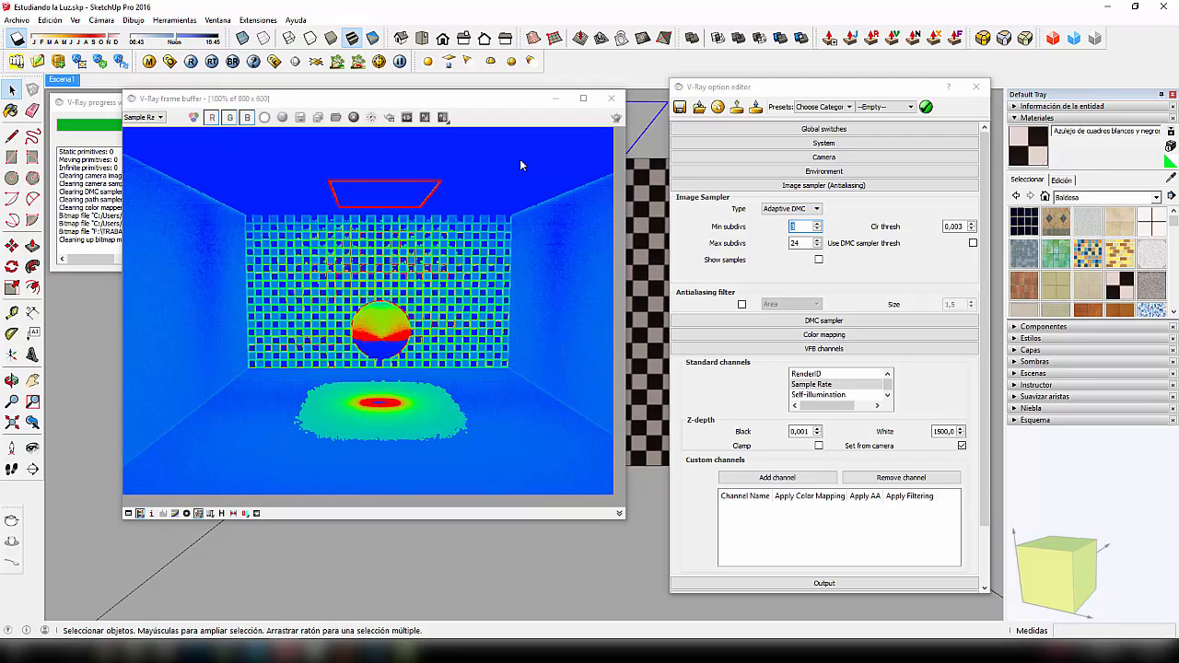
drag(488, 106, 523, 107)
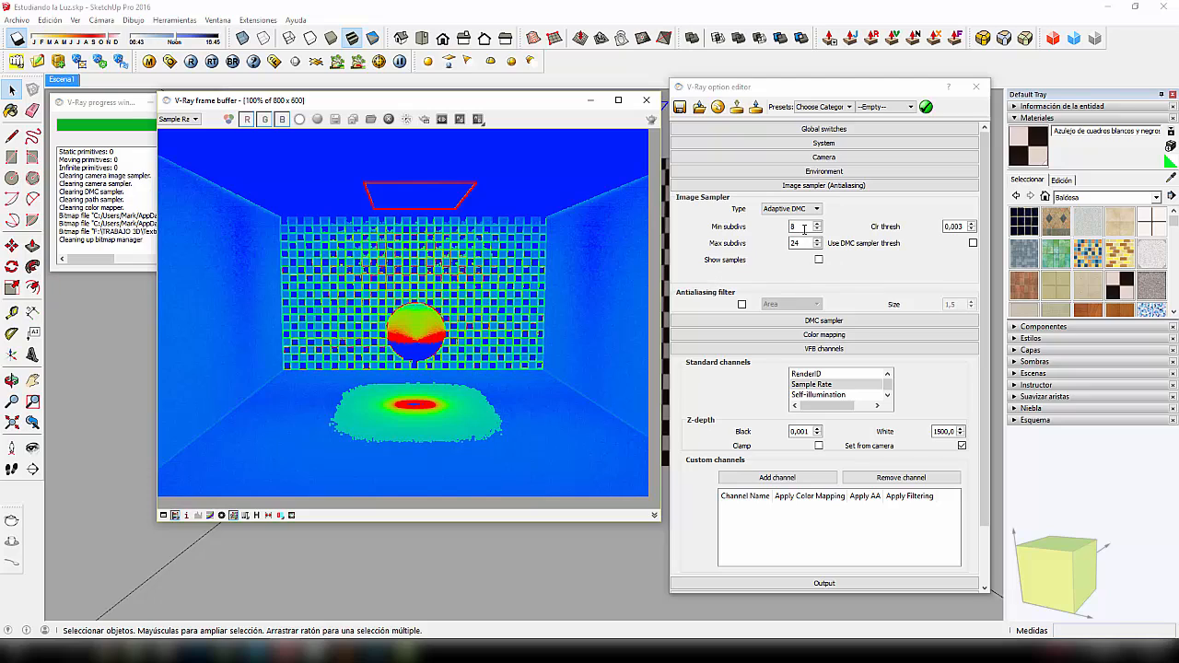
click(668, 258)
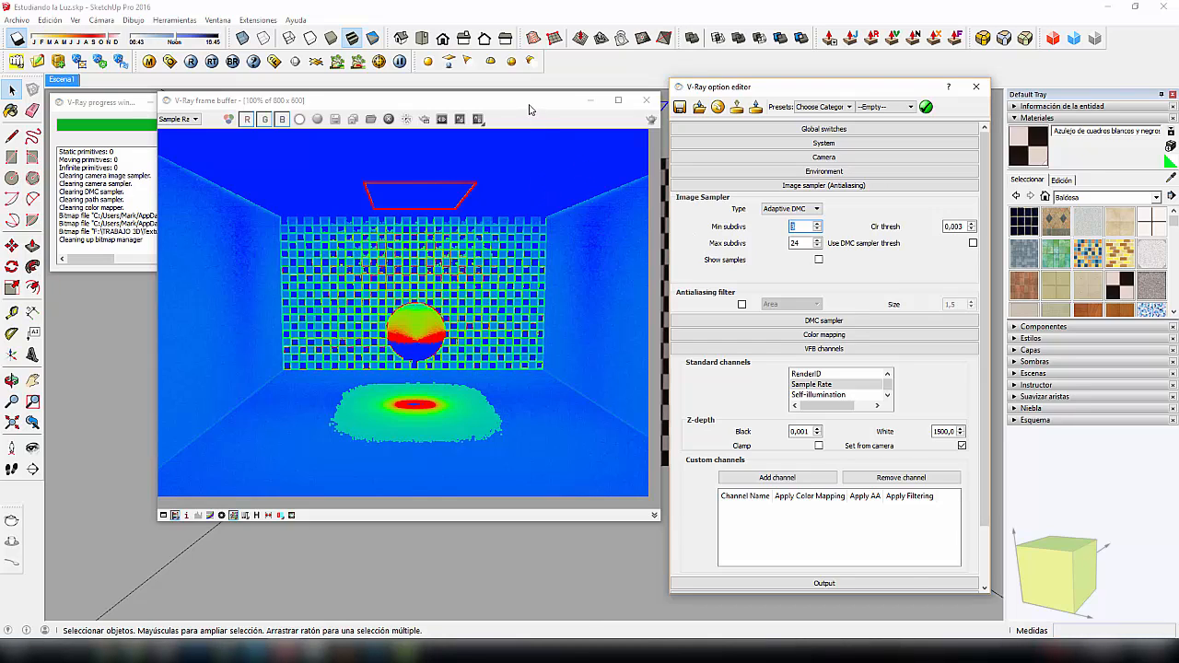
mouse_move(534, 105)
mouse_down()
mouse_move(605, 390)
mouse_move(845, 289)
mouse_up()
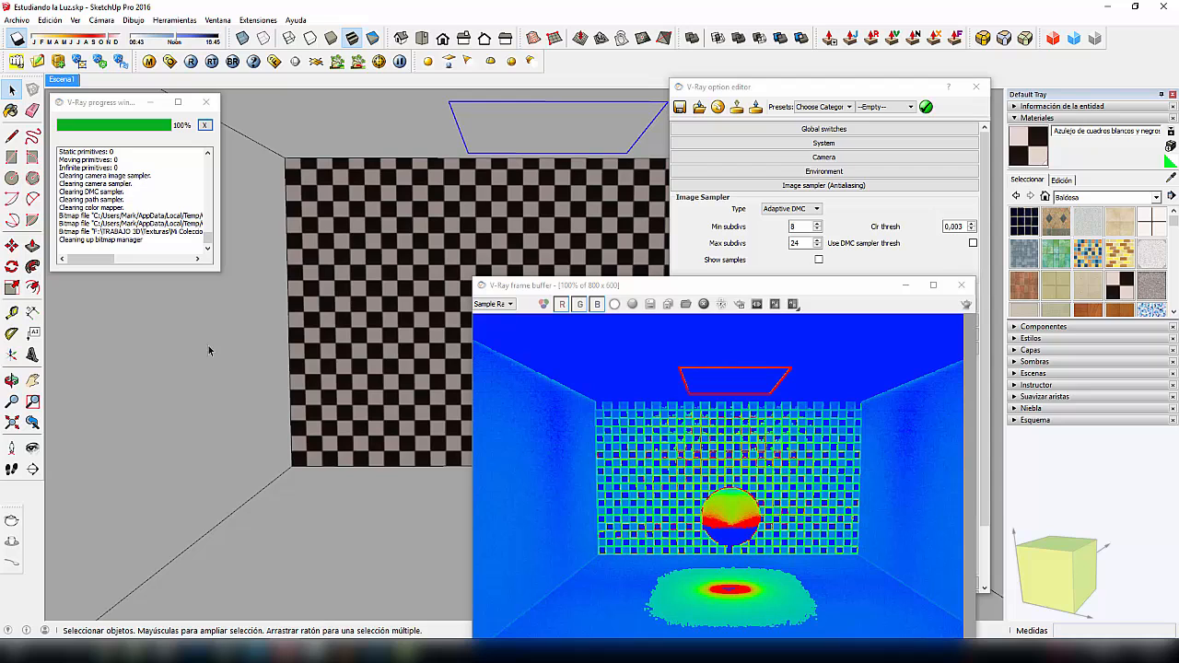
drag(676, 291, 365, 149)
- Set Min subdivs to 1, Max subdivs to 4 and Clr thresh to 0,01, and enable Show samples
drag(803, 228, 772, 243)
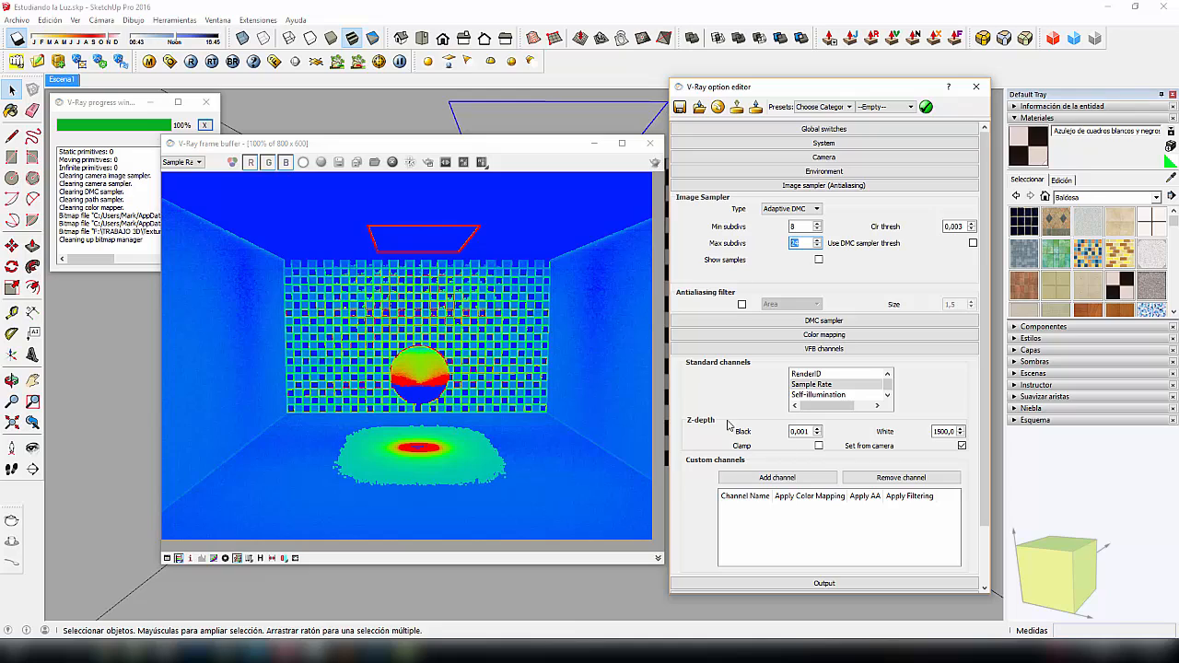
key(shift+Tab)
key(Tab)
drag(955, 229, 982, 233)
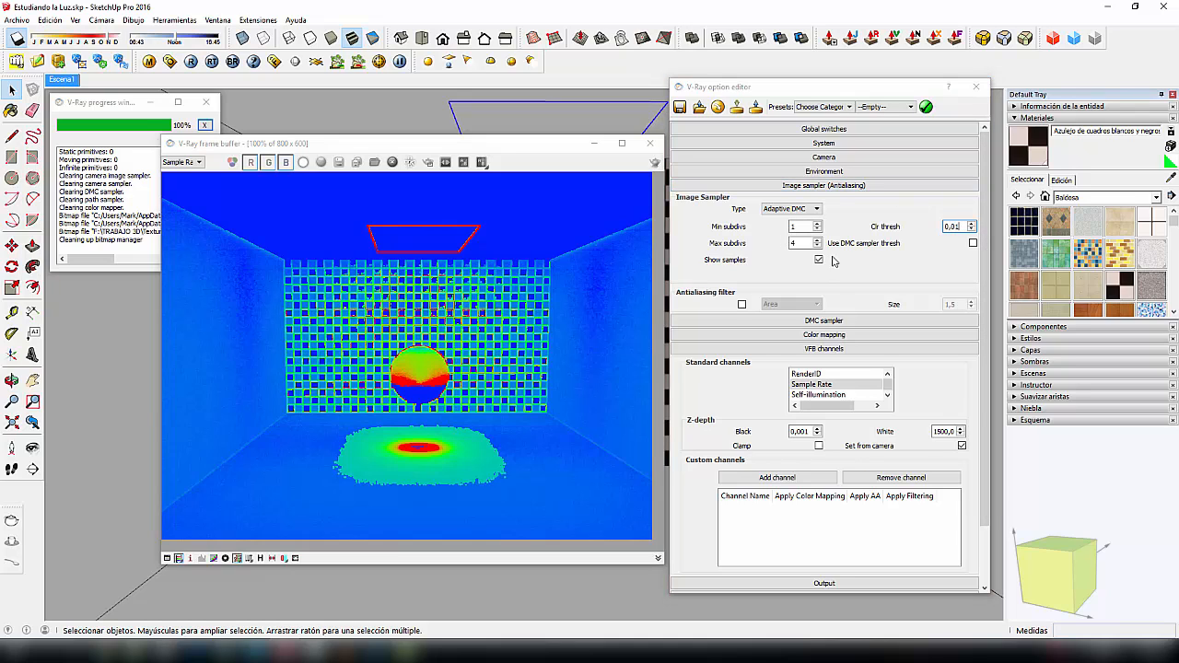
- Render the scene with Show samples enabled and display the RGB color channel in the frame buffer
drag(479, 152, 459, 150)
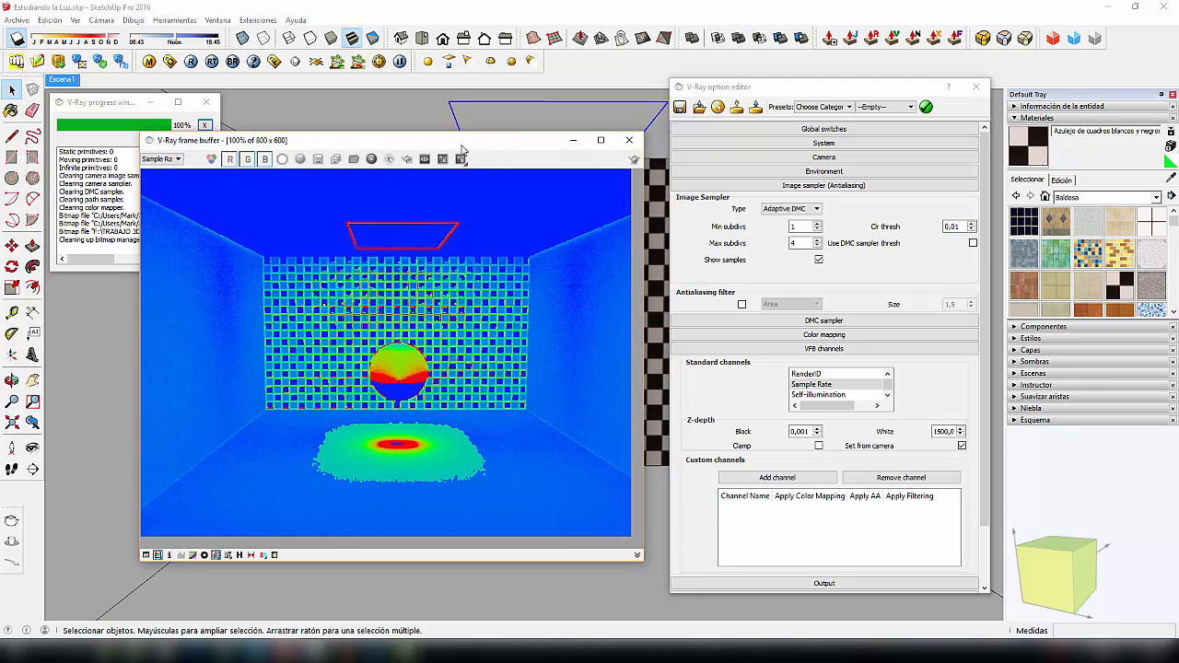
click(632, 162)
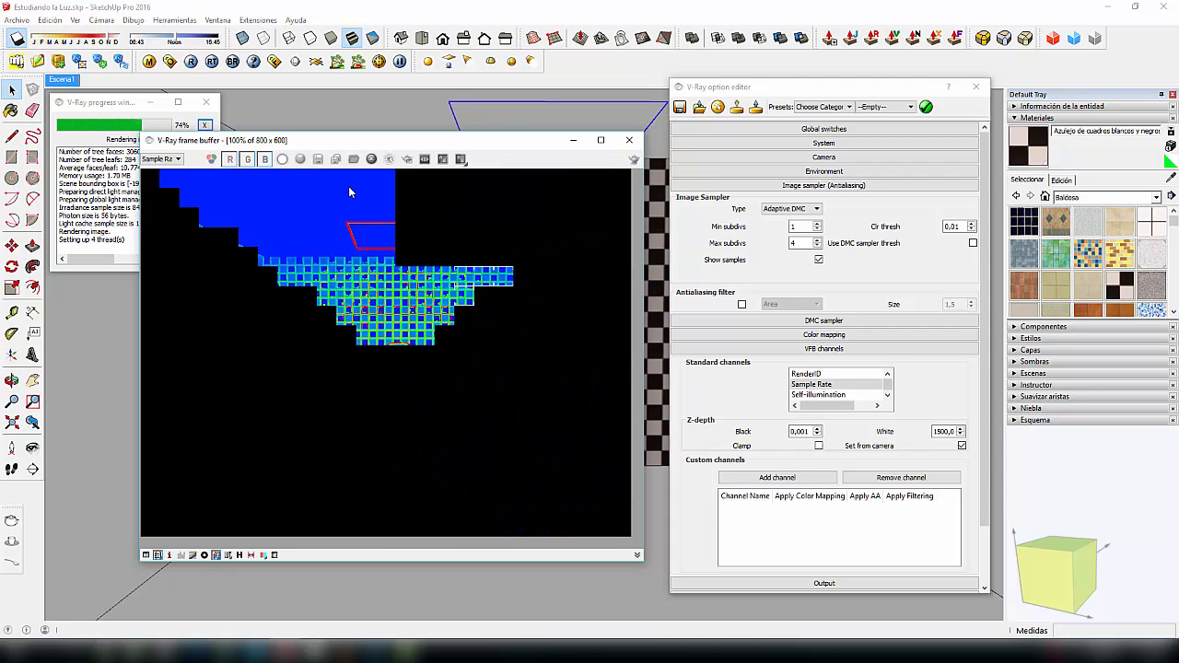
click(179, 160)
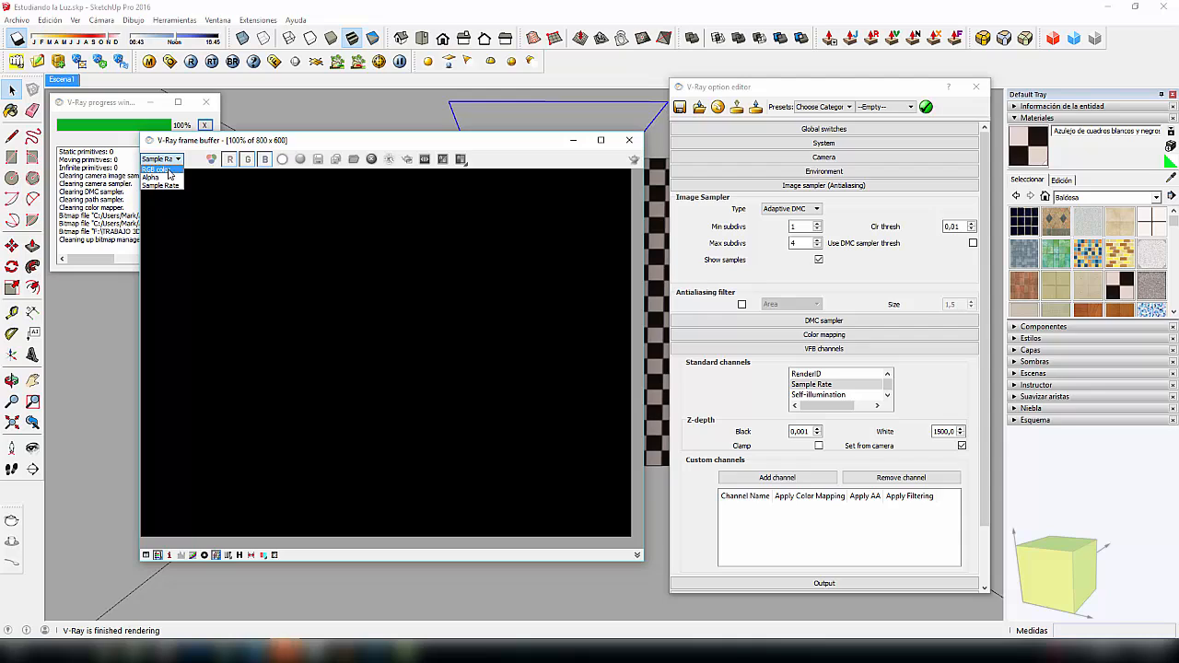
click(168, 168)
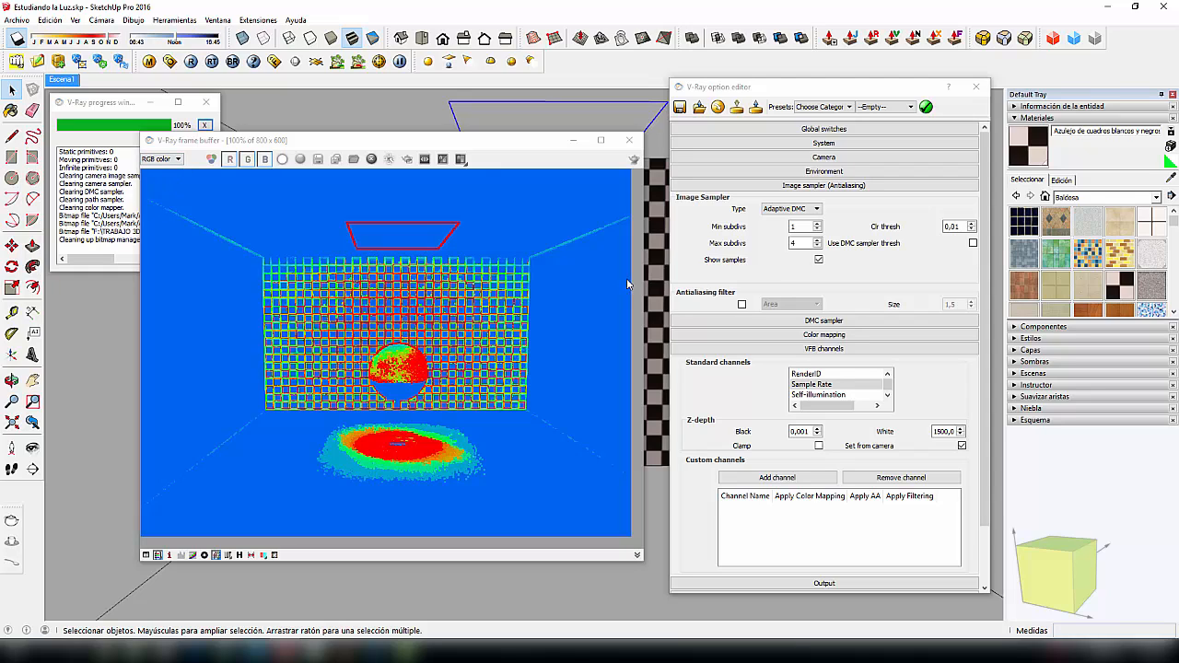
- Disable Show samples, render the scene again and display the Sample Rate channel in the frame buffer
click(817, 260)
click(633, 159)
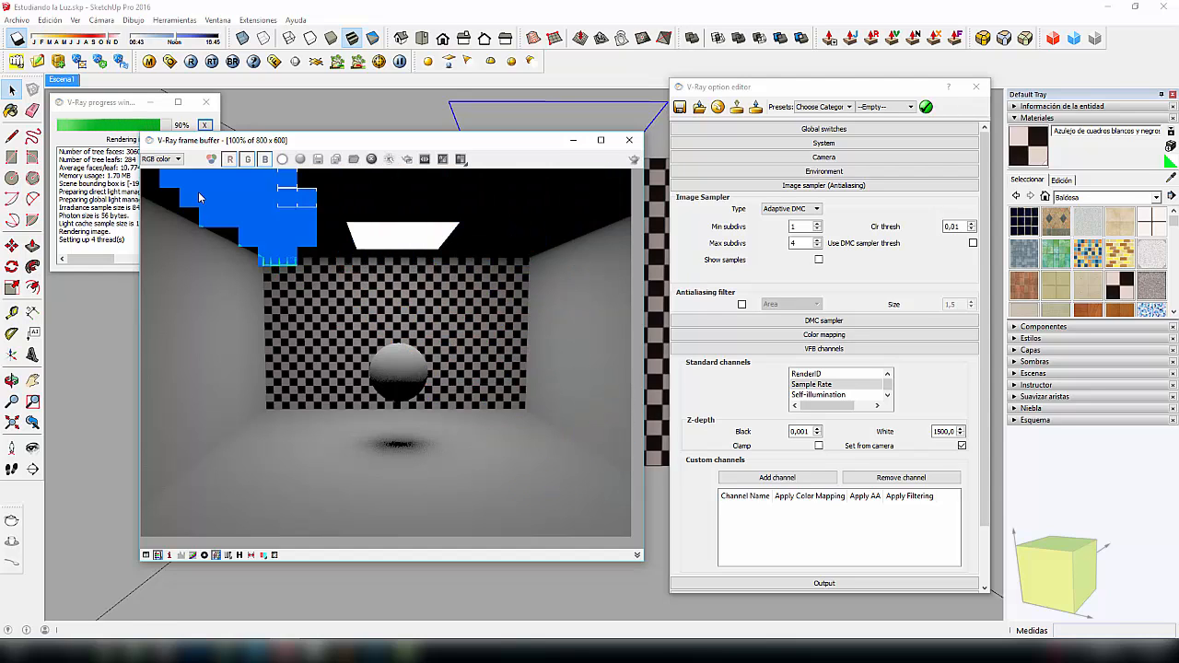
click(178, 159)
click(161, 179)
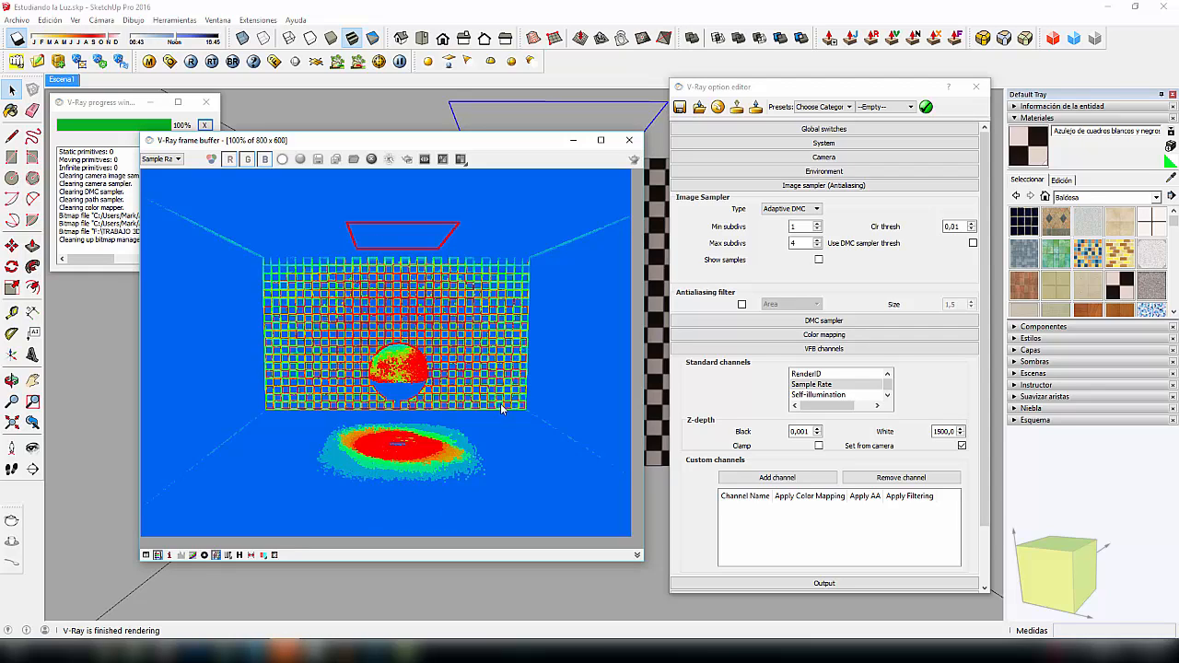
drag(508, 145, 534, 107)
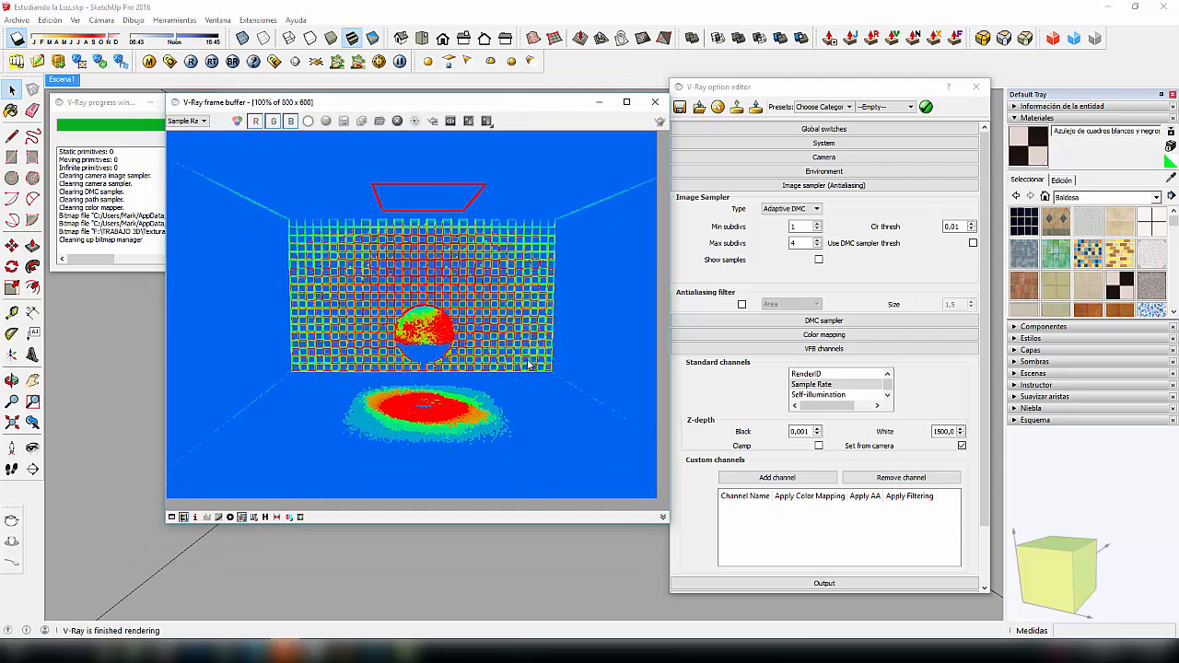